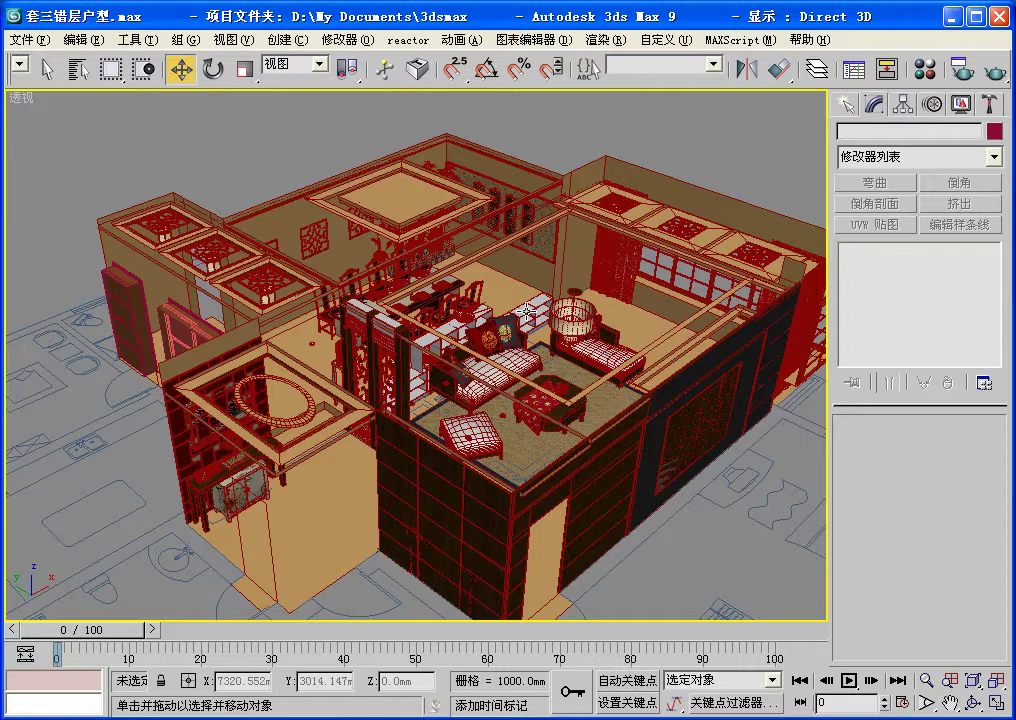
Step: Pan across the interior model and open the Render Scene dialog
middle_click_drag(733, 501, 699, 472)
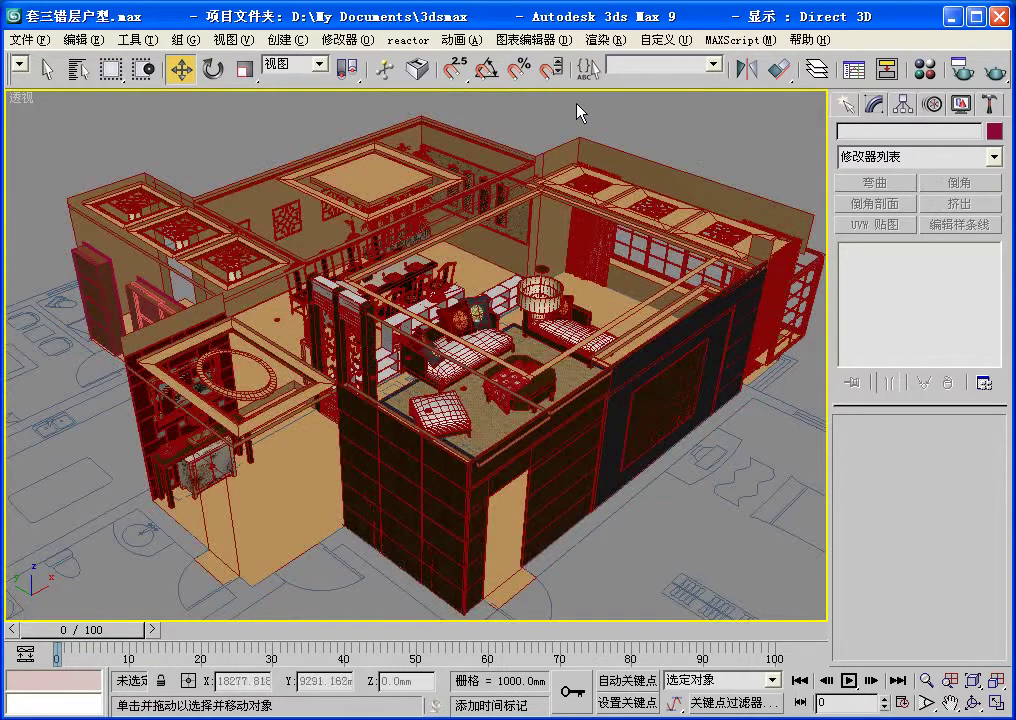
left_click(962, 68)
Step: Assign V-Ray Adv 1.5 RC3 as the production renderer in Render Scene
left_click_drag(330, 151, 330, 87)
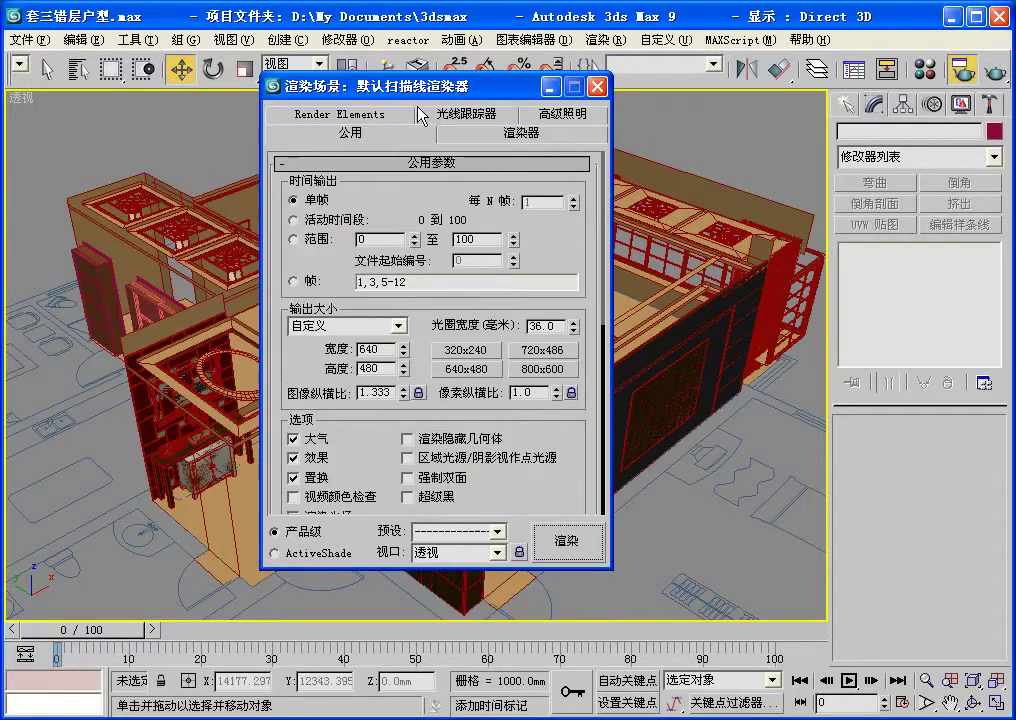
left_click(425, 162)
left_click(465, 224)
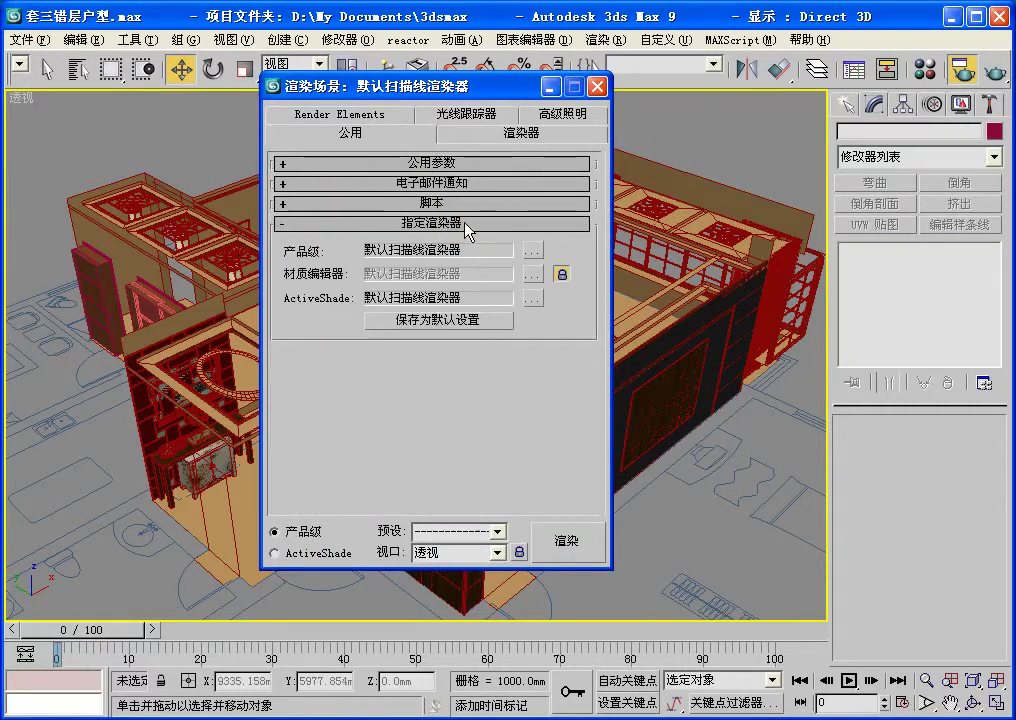
left_click(528, 245)
double_click(362, 222)
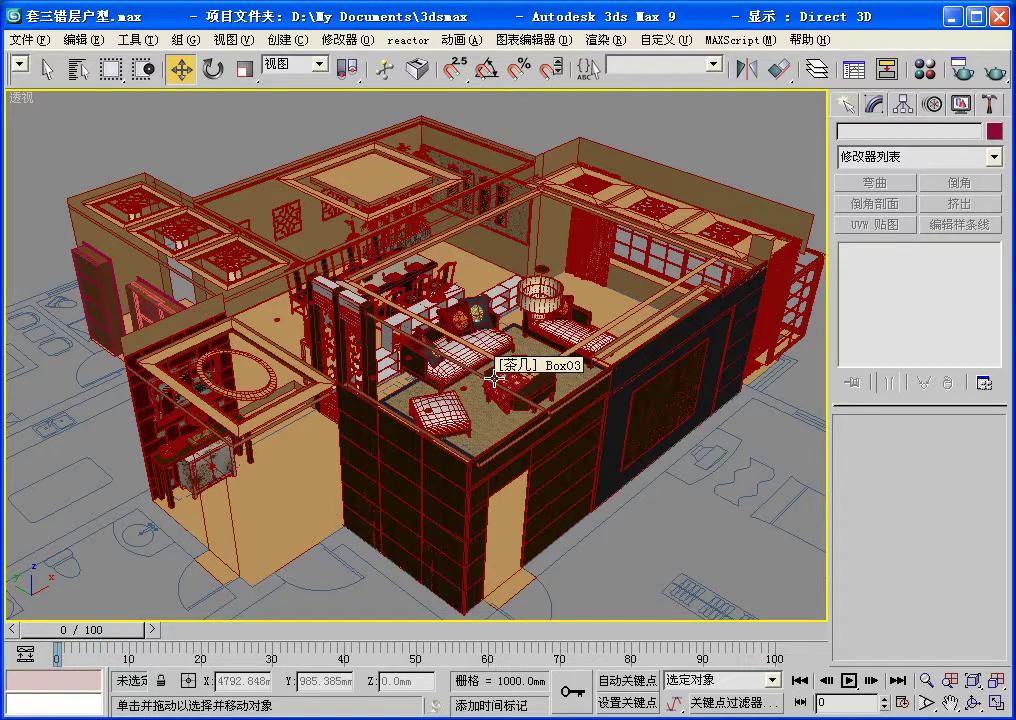
Step: Convert the 01 - Default sample material to a VRayMtl in the Material Editor
key("m")
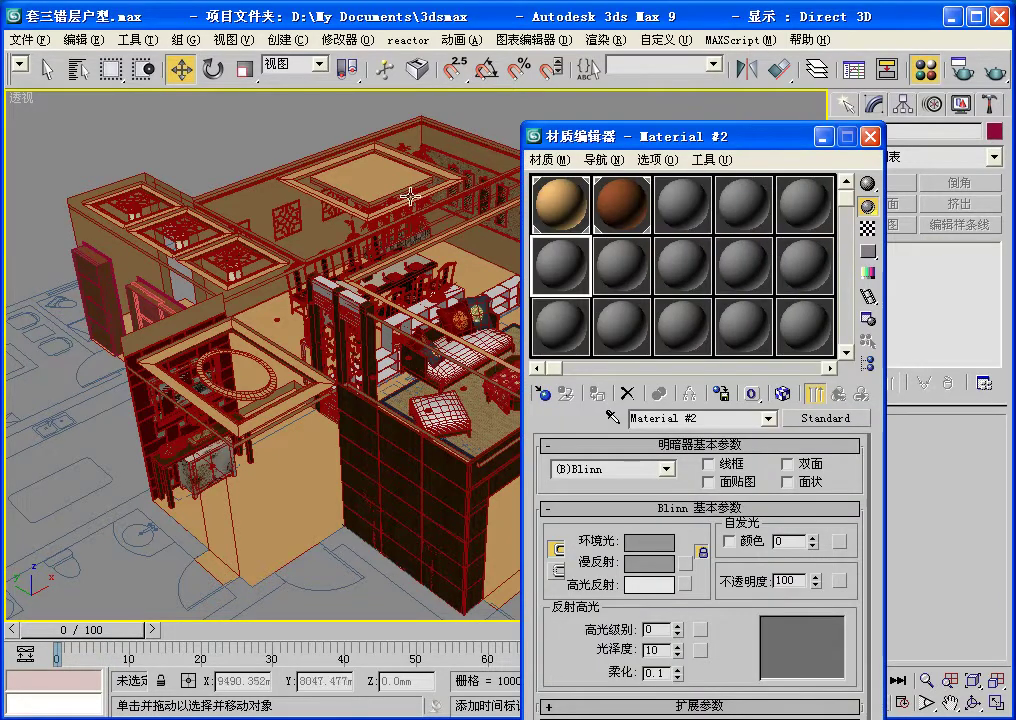
left_click_drag(562, 210, 436, 200)
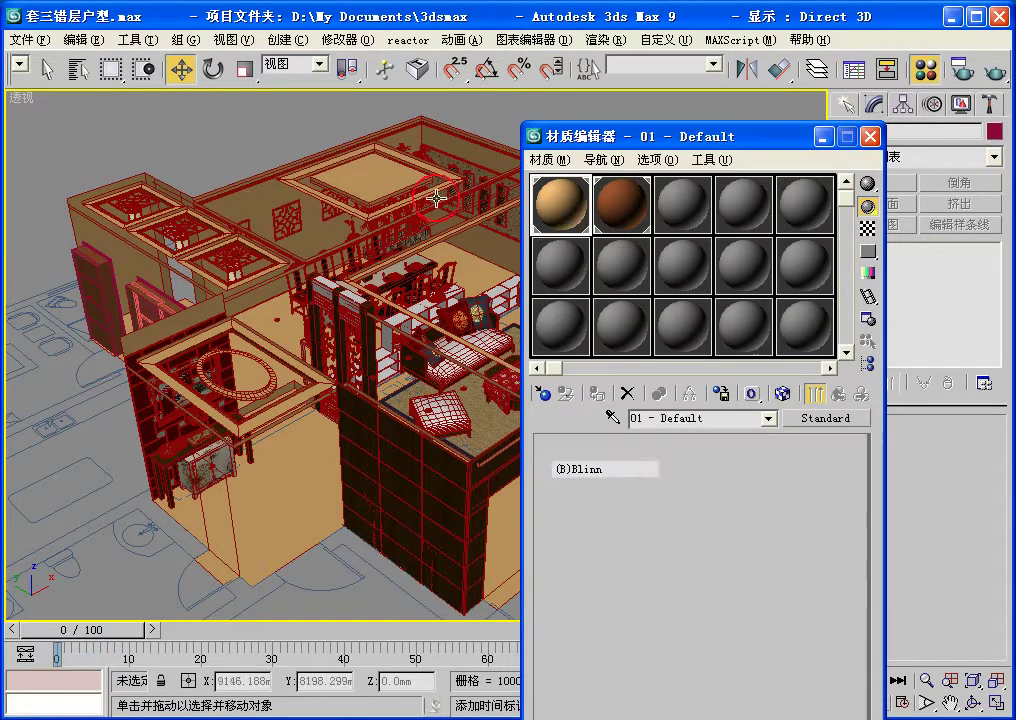
left_click_drag(703, 137, 538, 106)
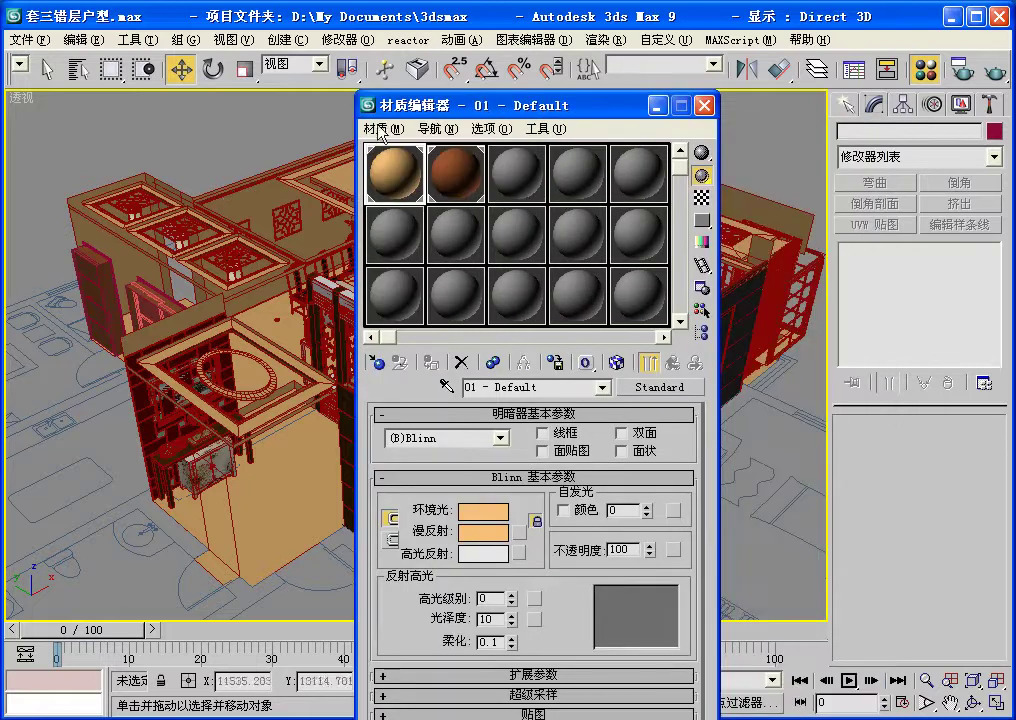
left_click(688, 391)
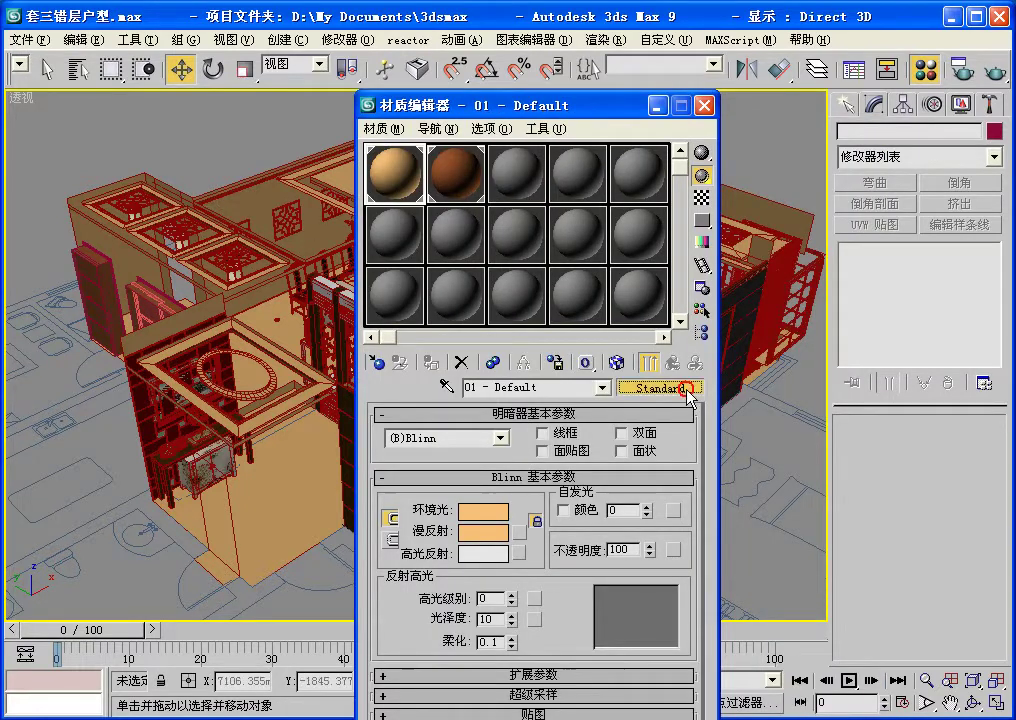
double_click(478, 222)
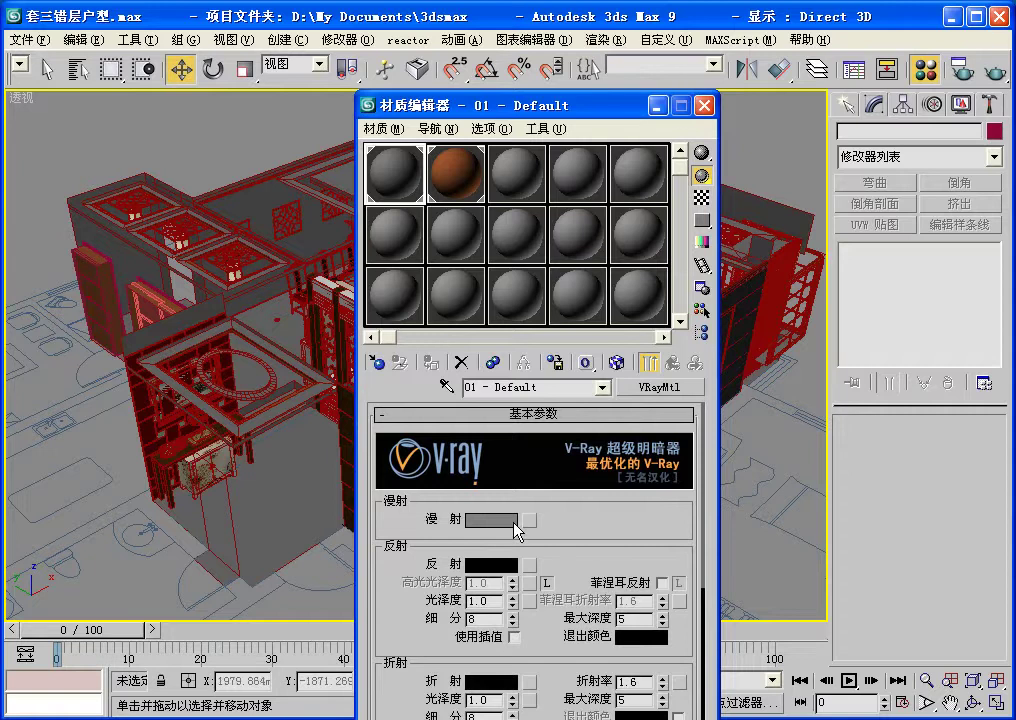
Step: Set the VRayMtl diffuse colour to light grey 228
left_click(515, 522)
left_click_drag(575, 227, 577, 258)
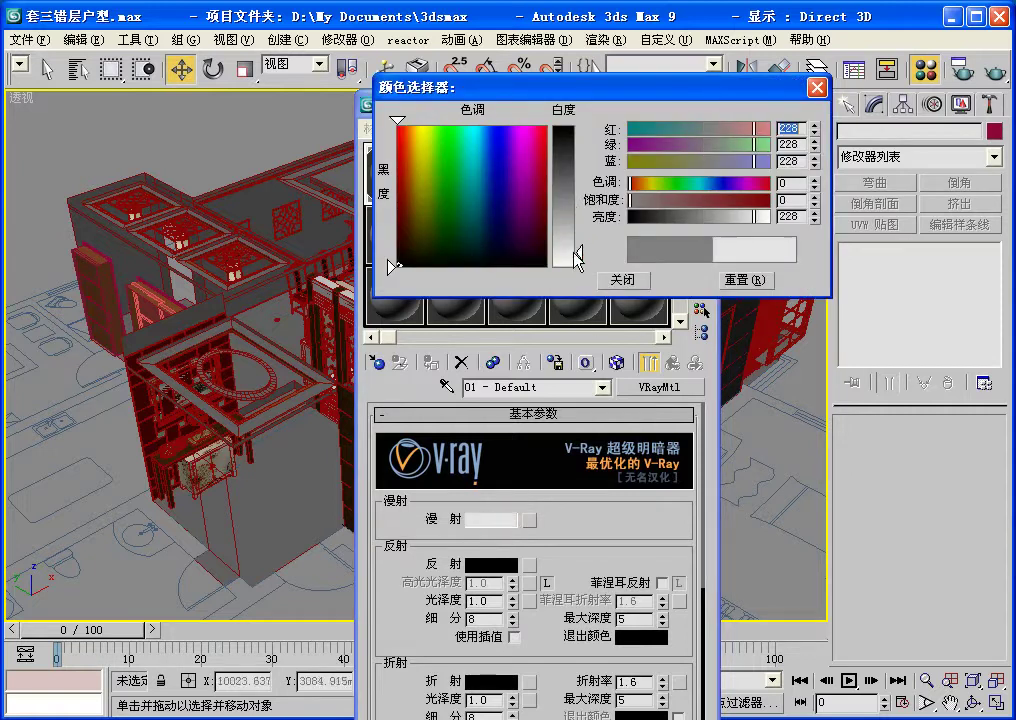
left_click(620, 280)
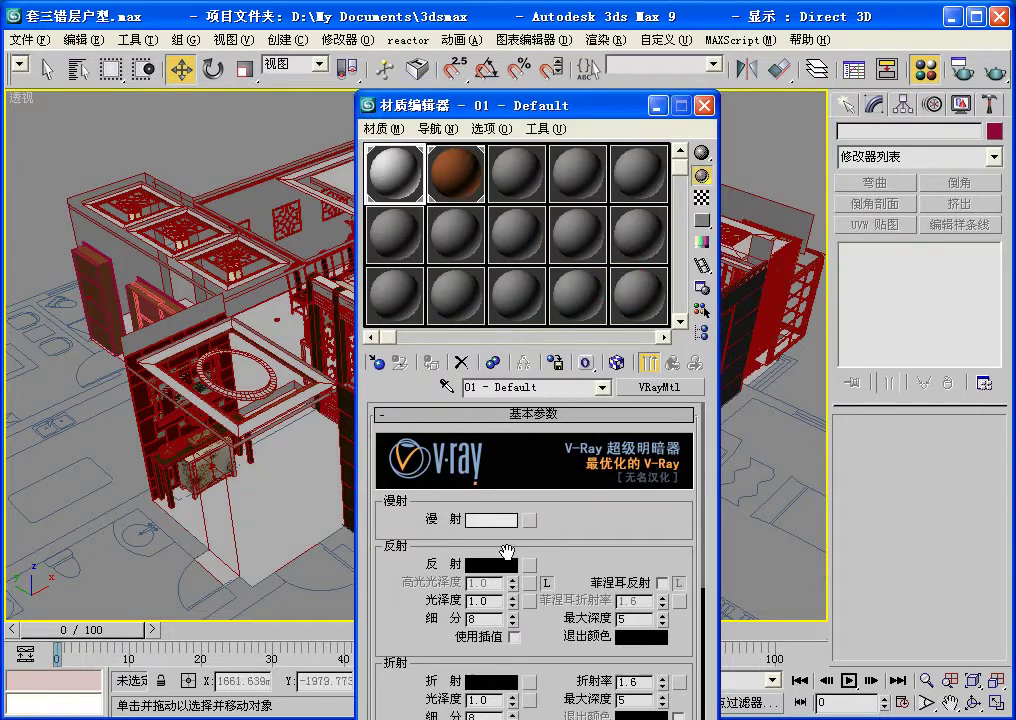
left_click_drag(406, 100, 540, 101)
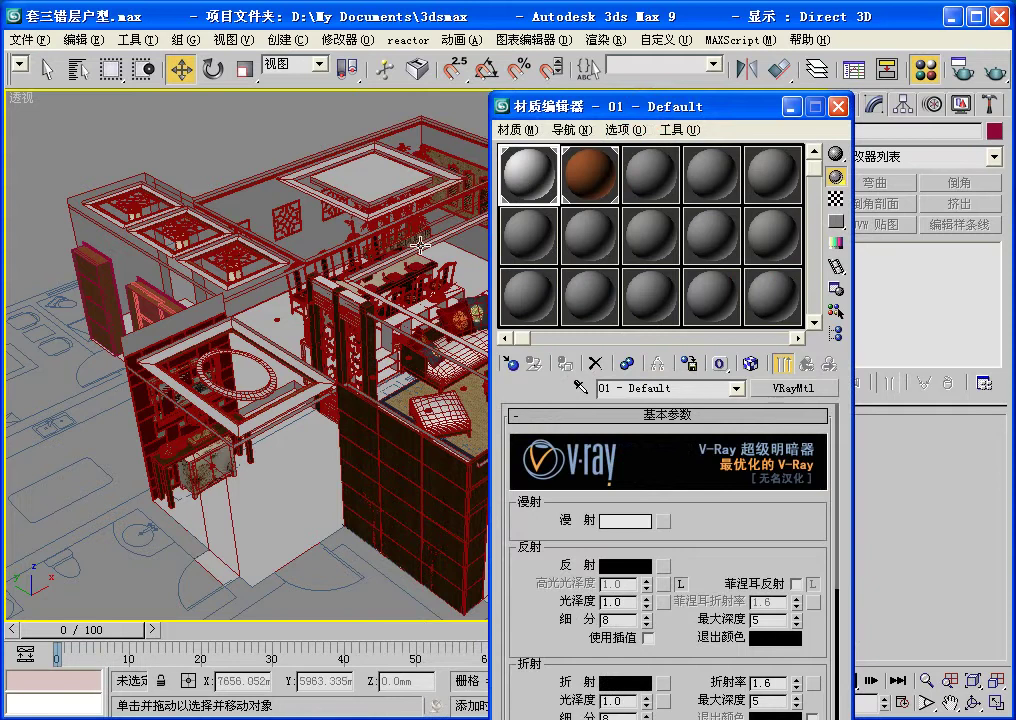
scroll(418, 243, "up", 3)
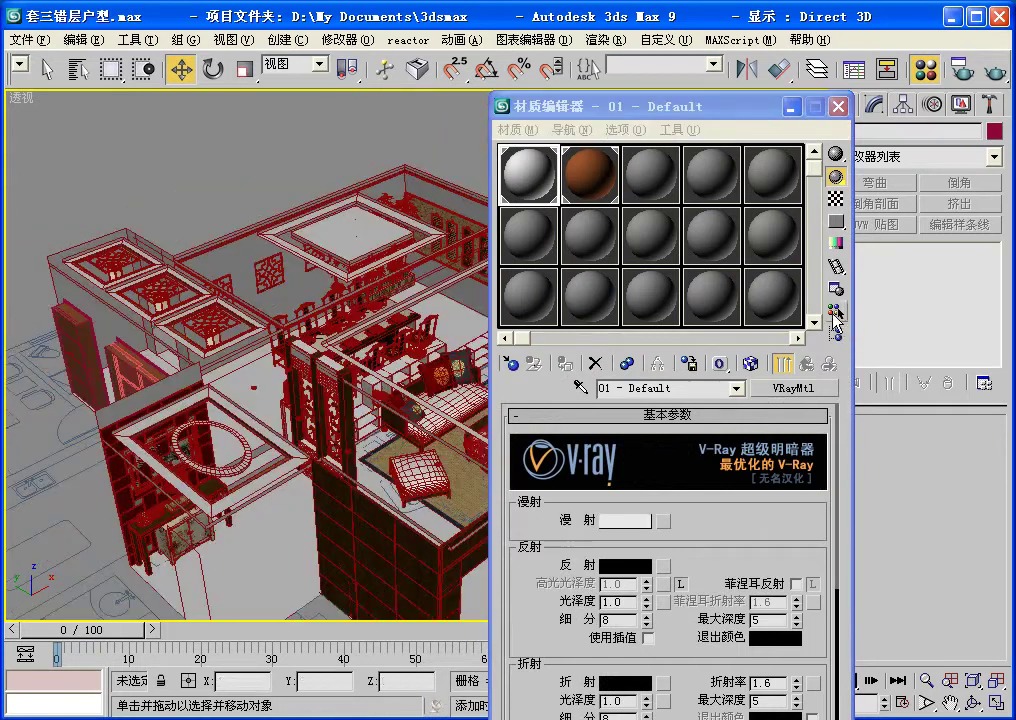
Step: Select the four objects using this material and isolate them, hiding the rest
left_click(834, 313)
key("Return")
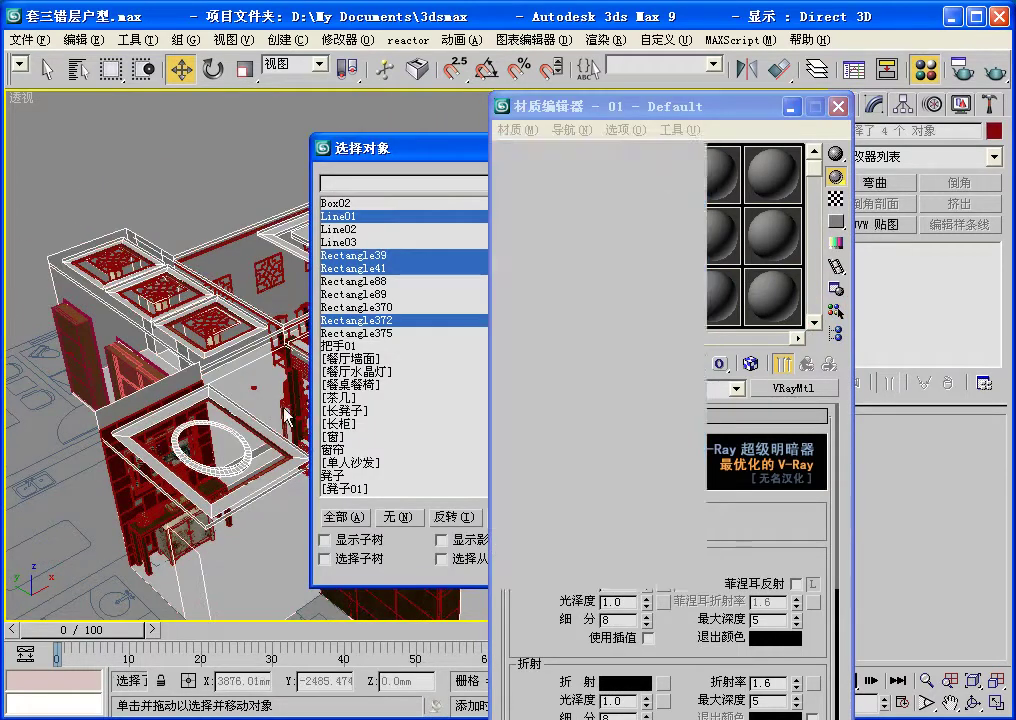
right_click(285, 415)
left_click(340, 336)
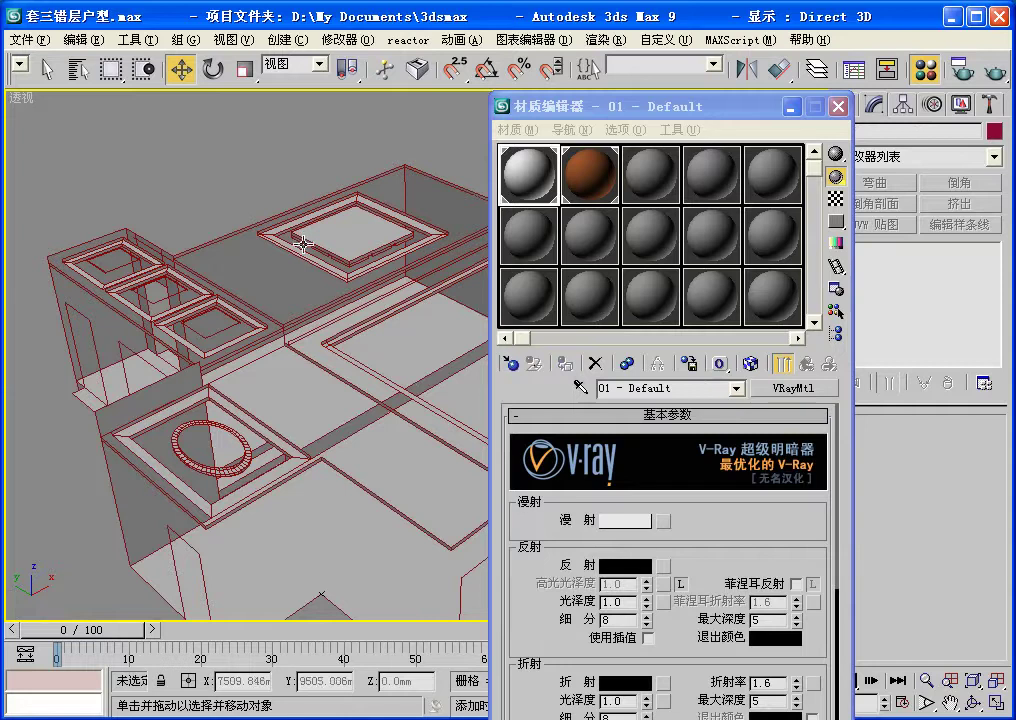
Step: Zoom toward the ceiling frames and make the blank Material #2 slot active
scroll(333, 261, "up", 2)
scroll(324, 265, "up", 2)
mouse_move(204, 234)
middle_mouse_down()
mouse_move(228, 260)
mouse_move(203, 251)
middle_mouse_up()
left_click(219, 238)
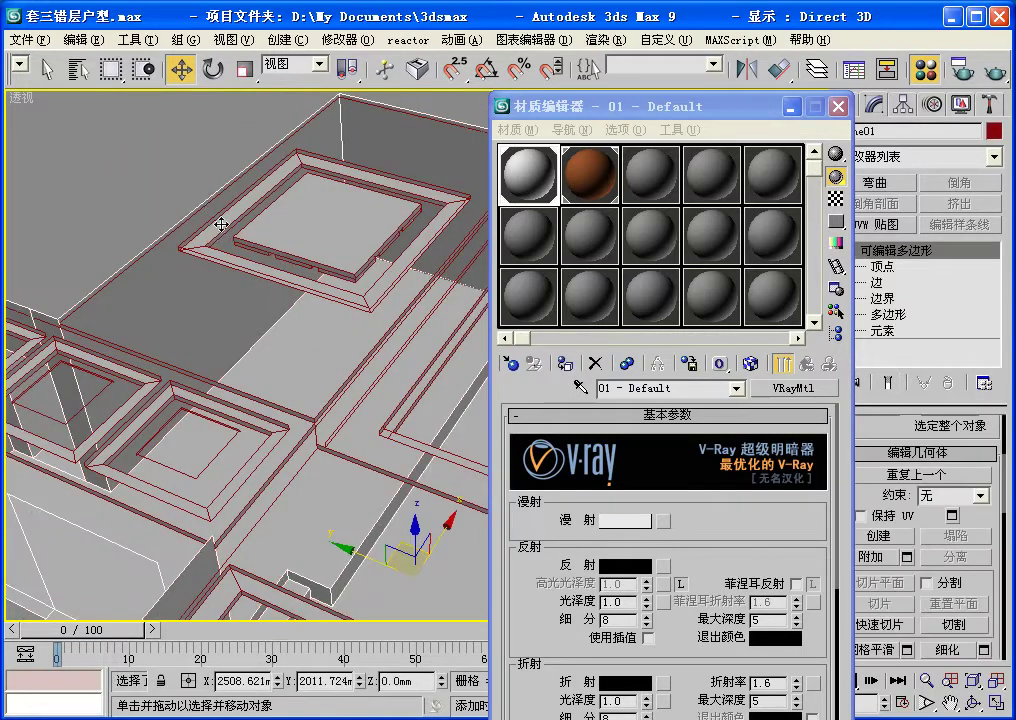
left_click(229, 212)
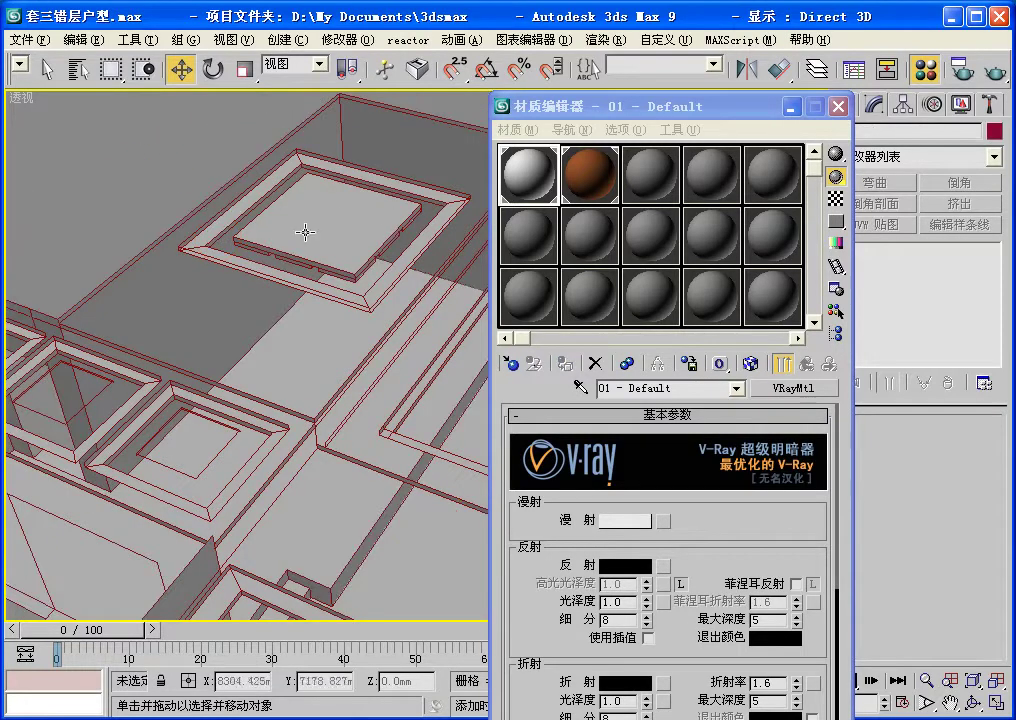
left_click(549, 253)
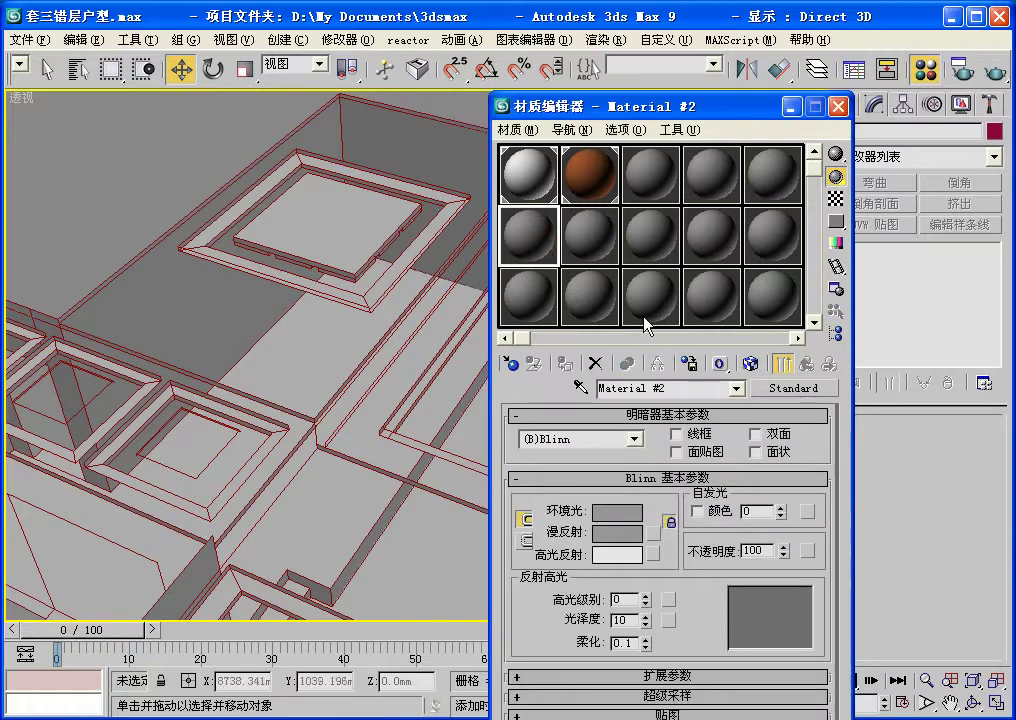
Step: Convert Material #2 to a VR灯光材质 light material with intensity 3.0
left_click(831, 388)
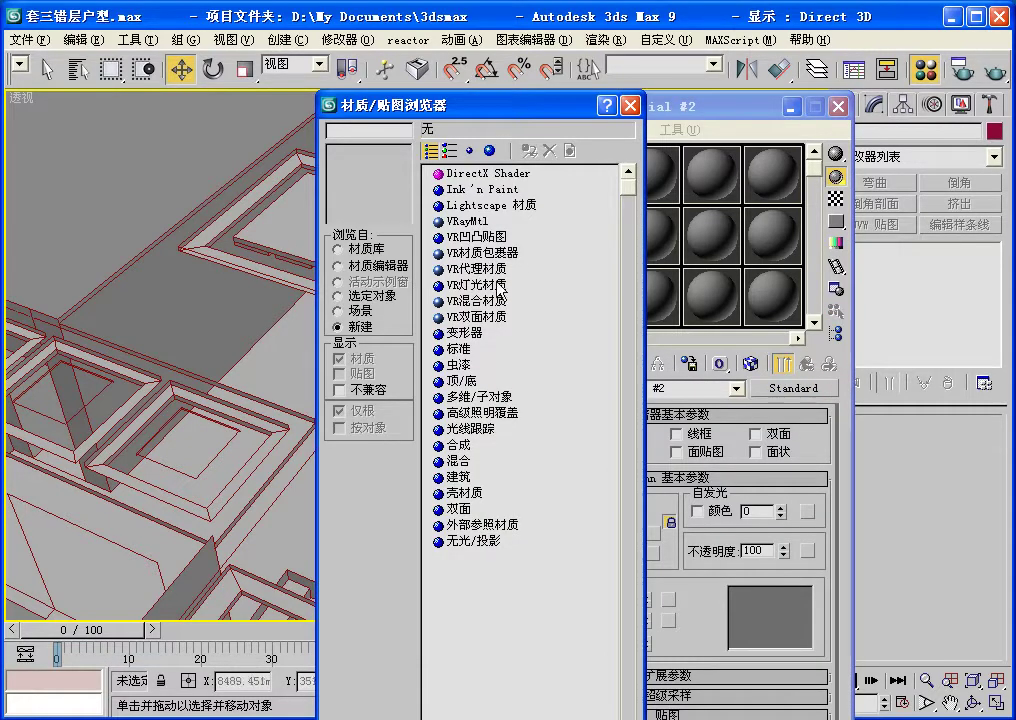
double_click(470, 284)
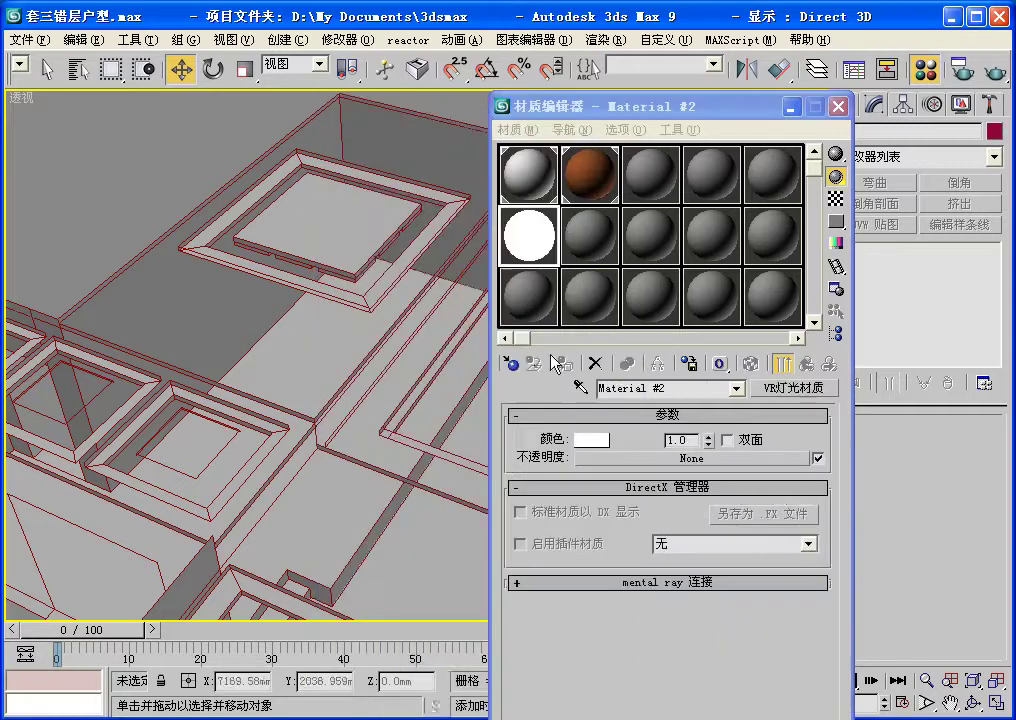
double_click(692, 440)
type("3")
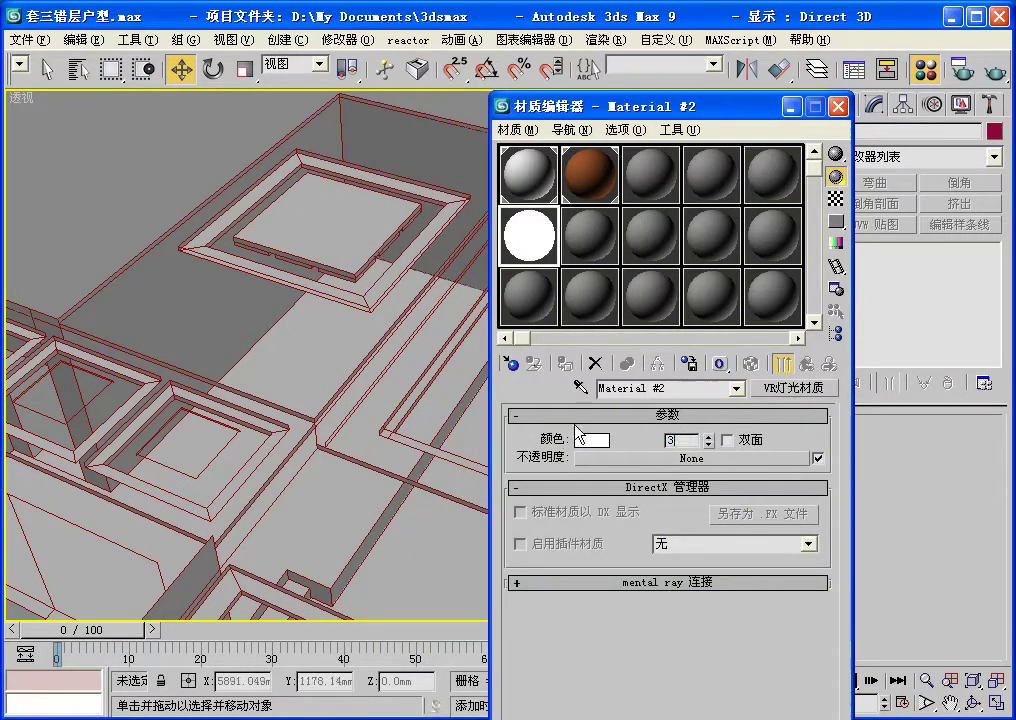
key("Return")
Step: Give the light material a pale warm cream colour
left_click(605, 440)
left_click(416, 132)
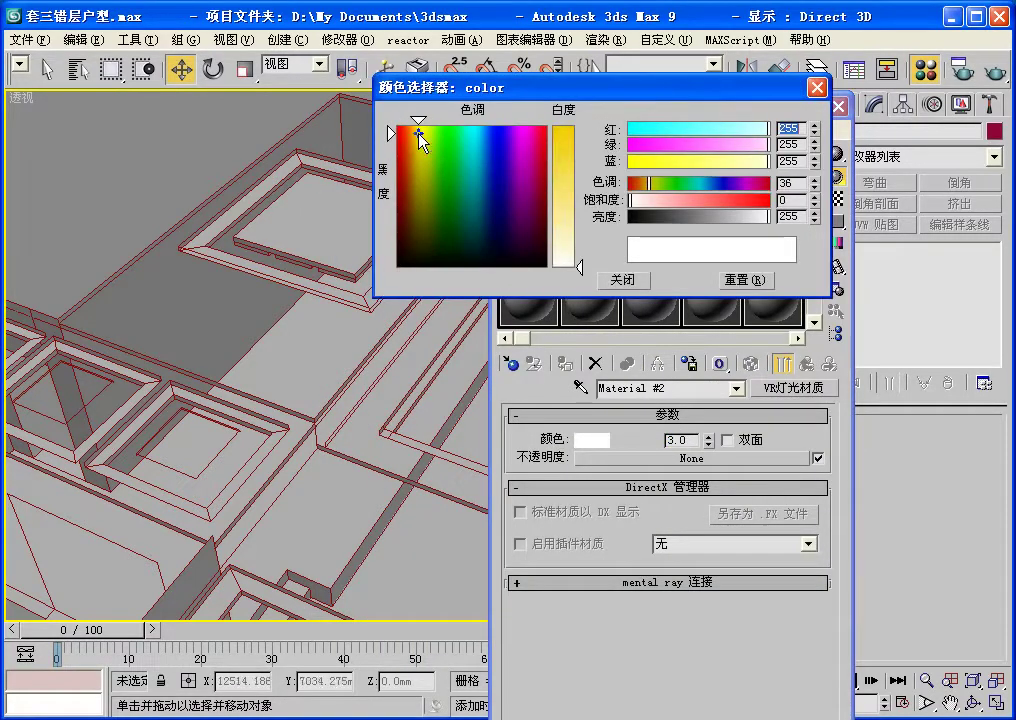
left_click_drag(572, 276, 572, 262)
left_click(622, 279)
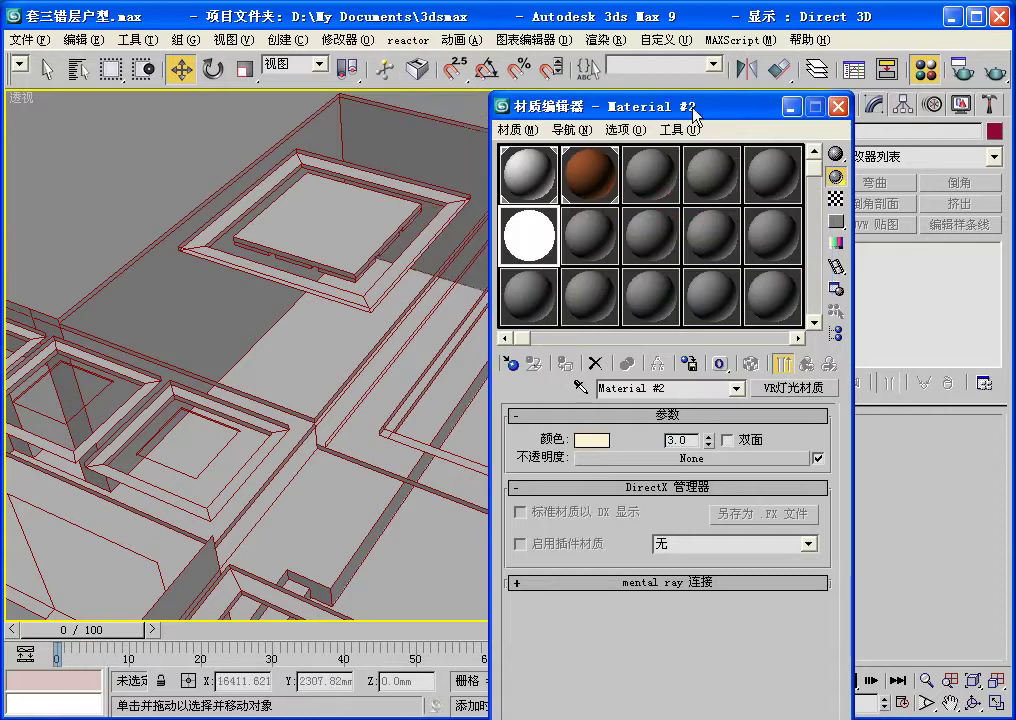
left_click_drag(694, 108, 686, 292)
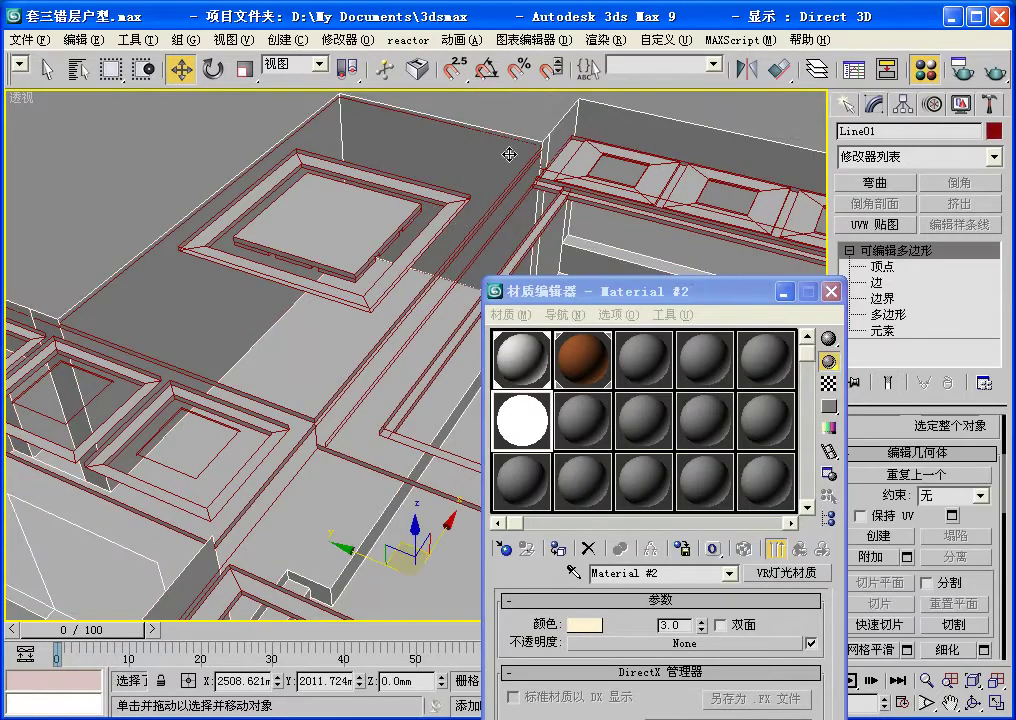
Step: Select the outer ceiling frame and enter its Polygon sub-object level
left_click(400, 217)
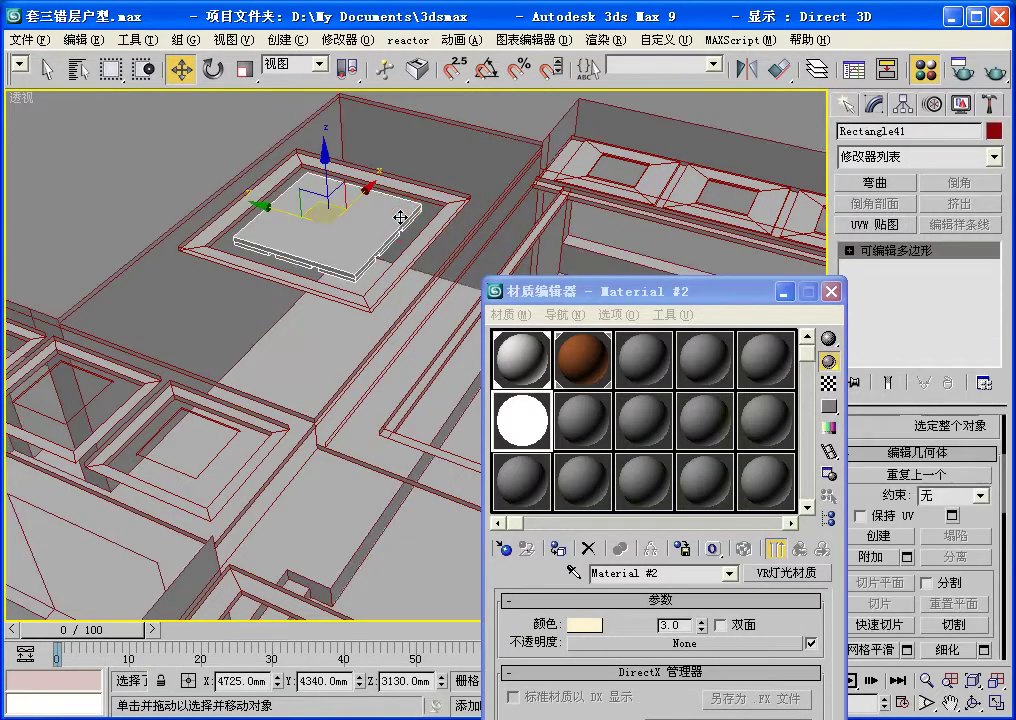
left_click(454, 202)
left_click(848, 250)
left_click(885, 314)
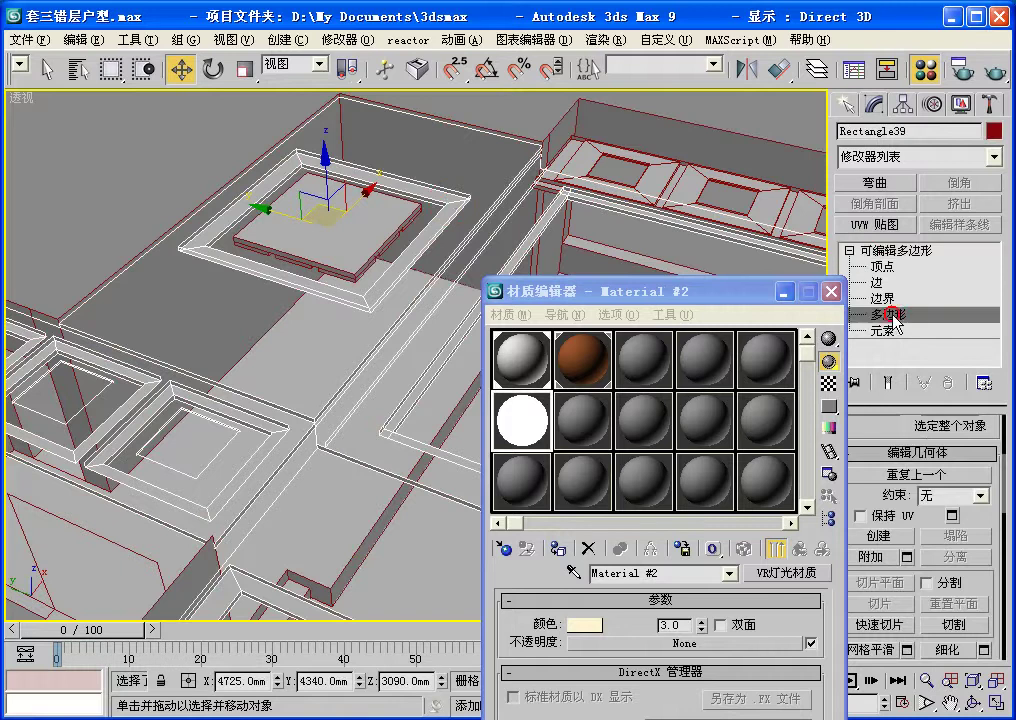
middle_click_drag(306, 280, 349, 200, "alt")
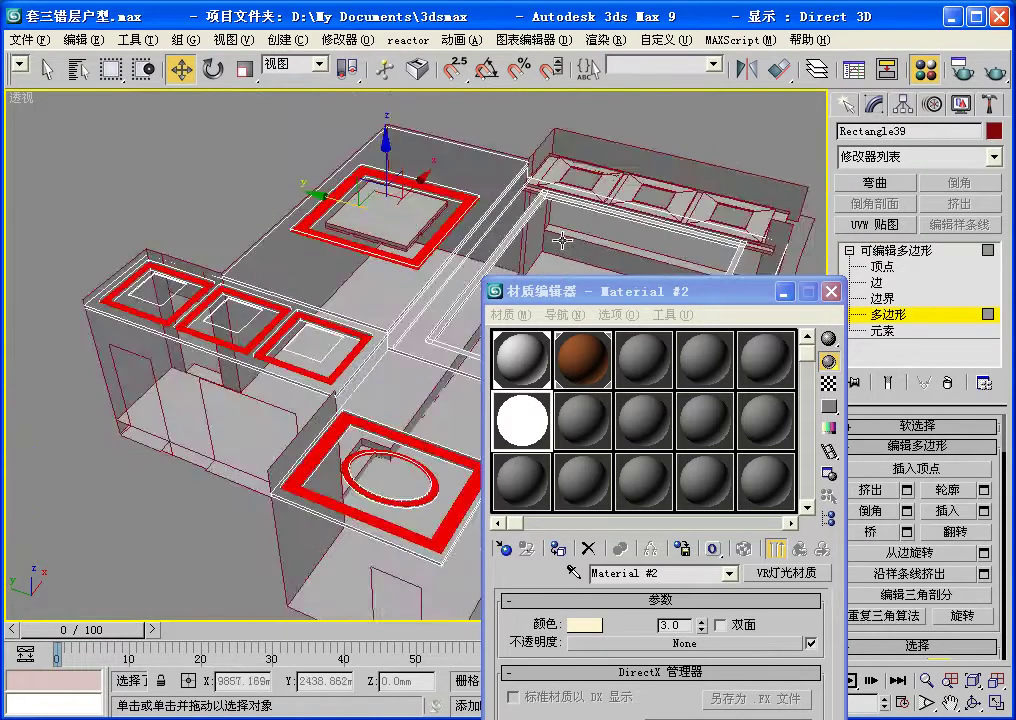
middle_click_drag(562, 240, 336, 227, "alt")
scroll(308, 221, "up", 5)
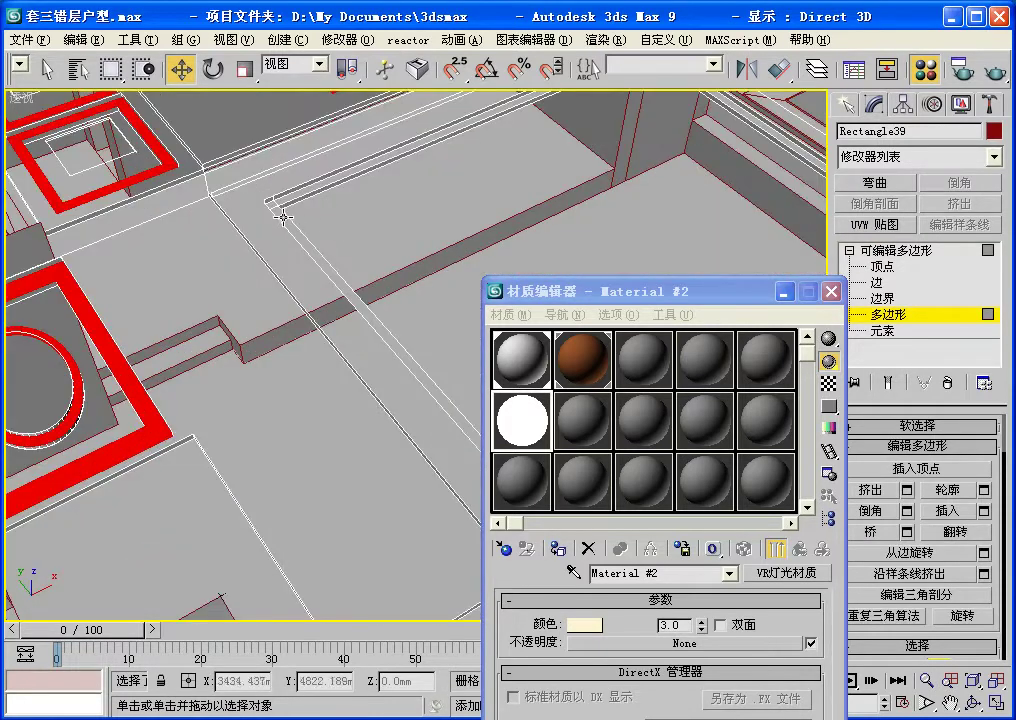
scroll(283, 240, "up", 3)
scroll(231, 227, "down", 2)
scroll(200, 200, "down", 2)
Step: Select the light-strip polygons beside the wall and at the adjoining corner
key("q")
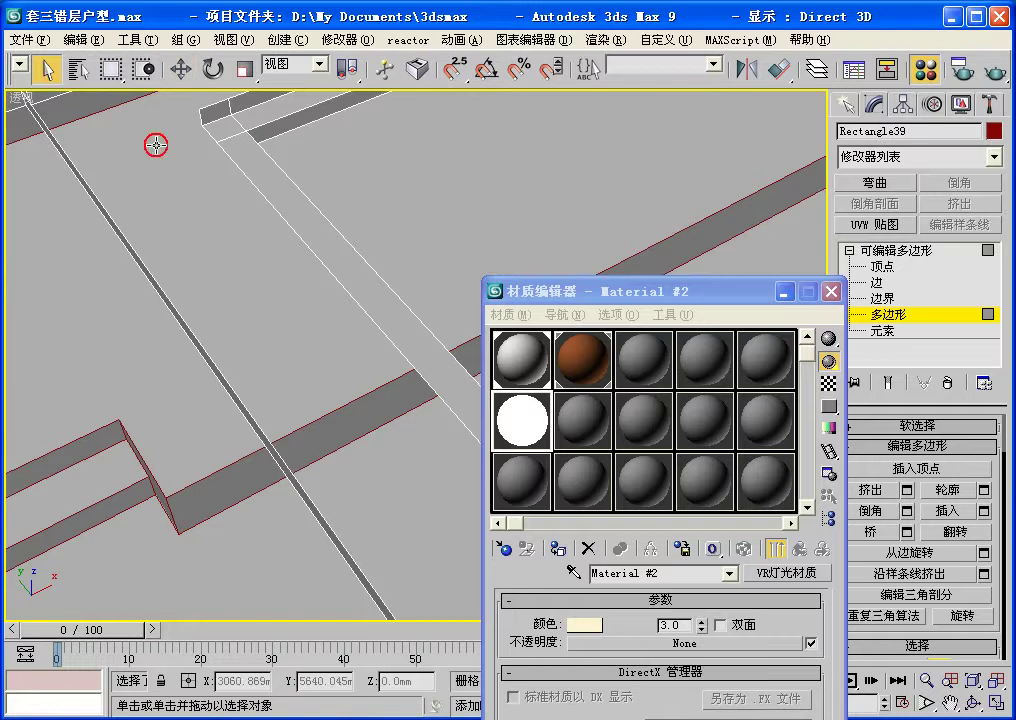
middle_click_drag(155, 145, 255, 260)
left_click(238, 278)
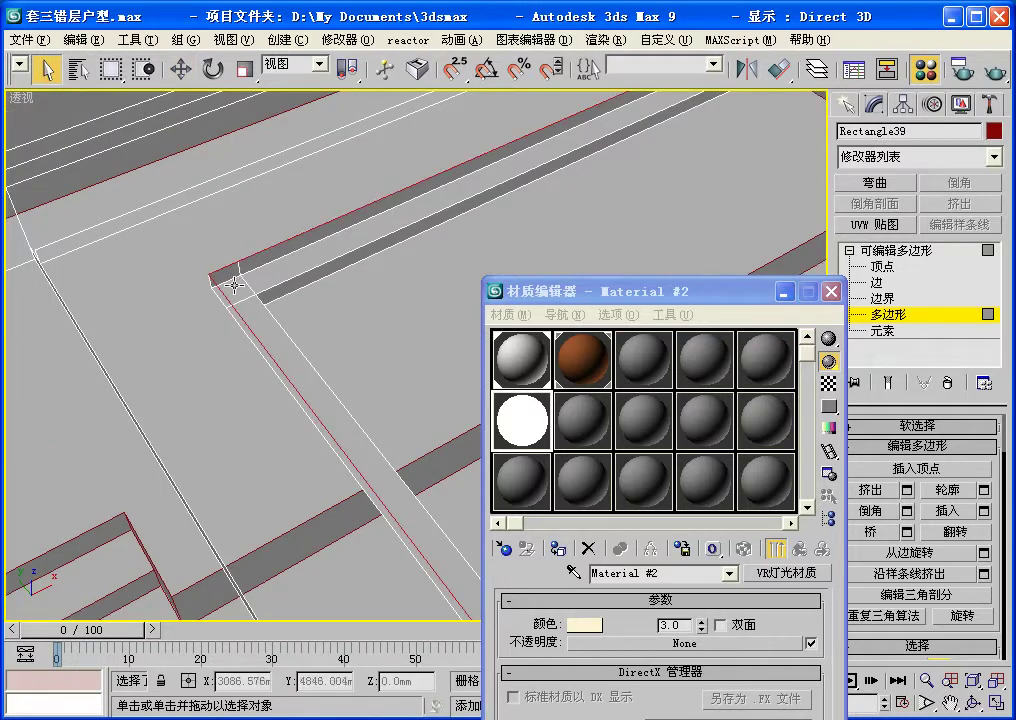
scroll(205, 240, "up", 3)
scroll(305, 342, "down", 1)
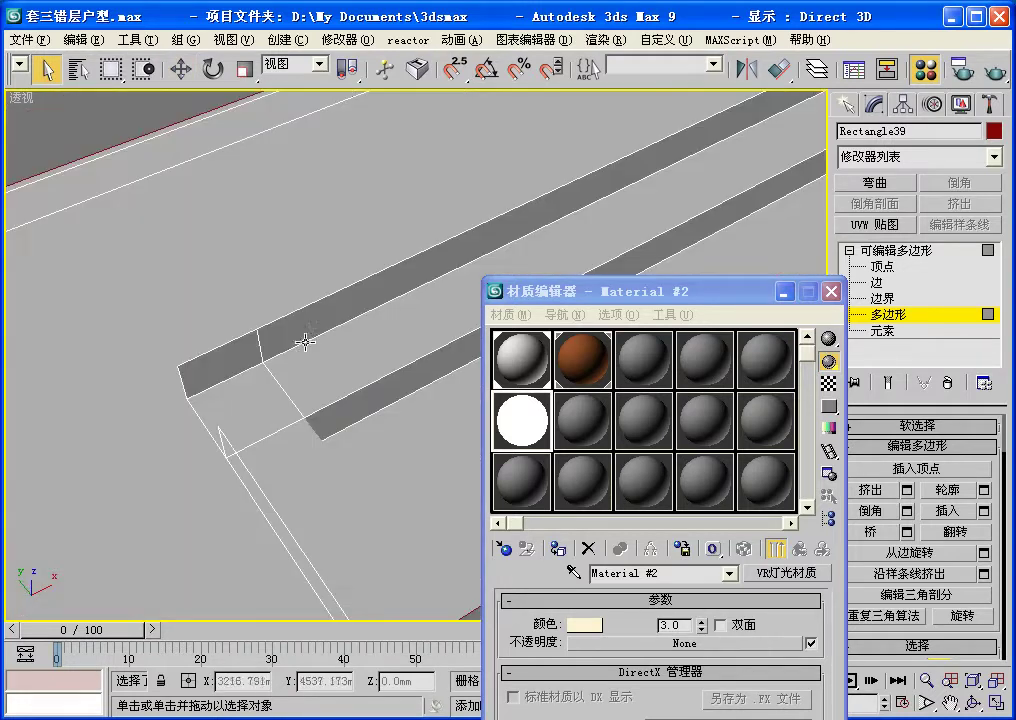
left_click(261, 401)
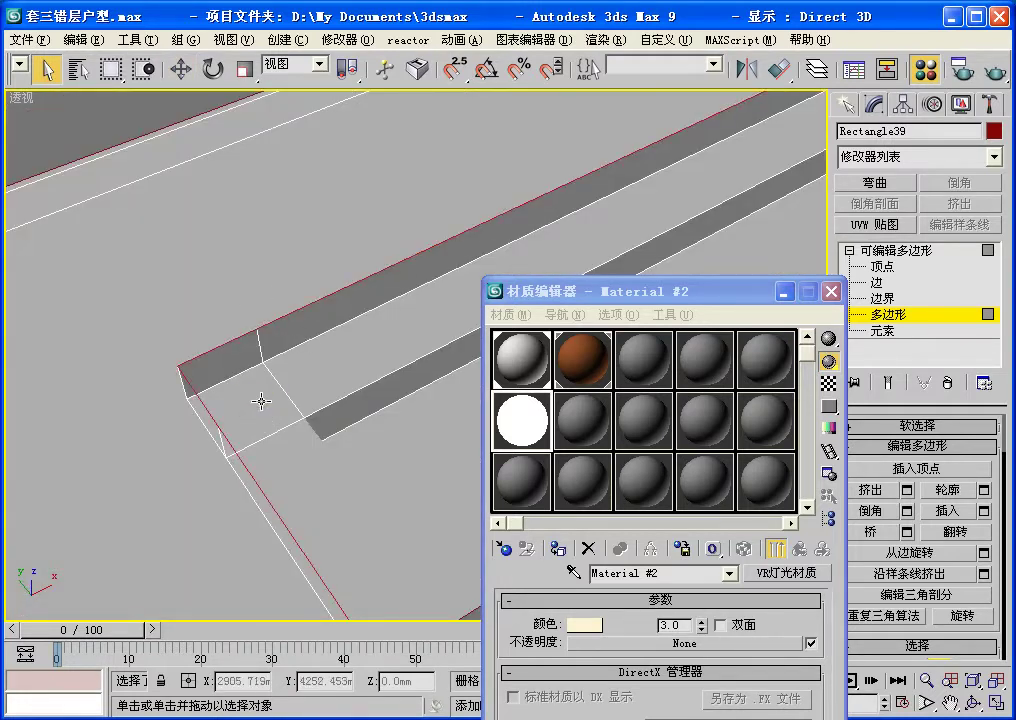
scroll(291, 403, "down", 2)
scroll(285, 399, "down", 3)
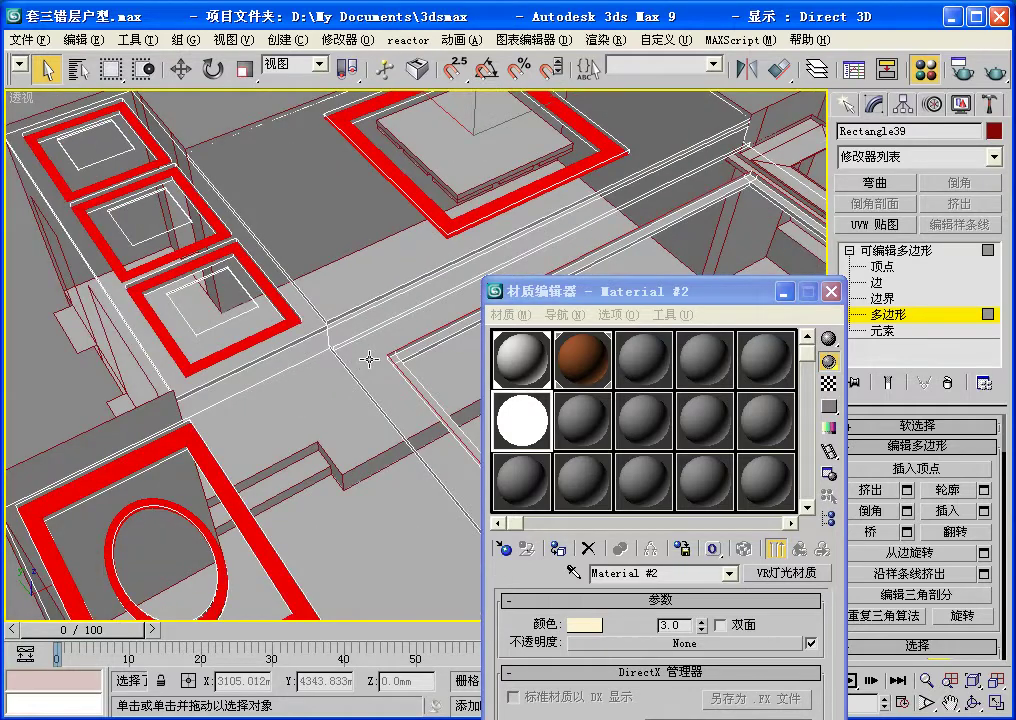
Step: In the maximized Front view, region-select the strip polygons along the wall
key("alt+w")
key("alt+w")
middle_click_drag(510, 204, 339, 224)
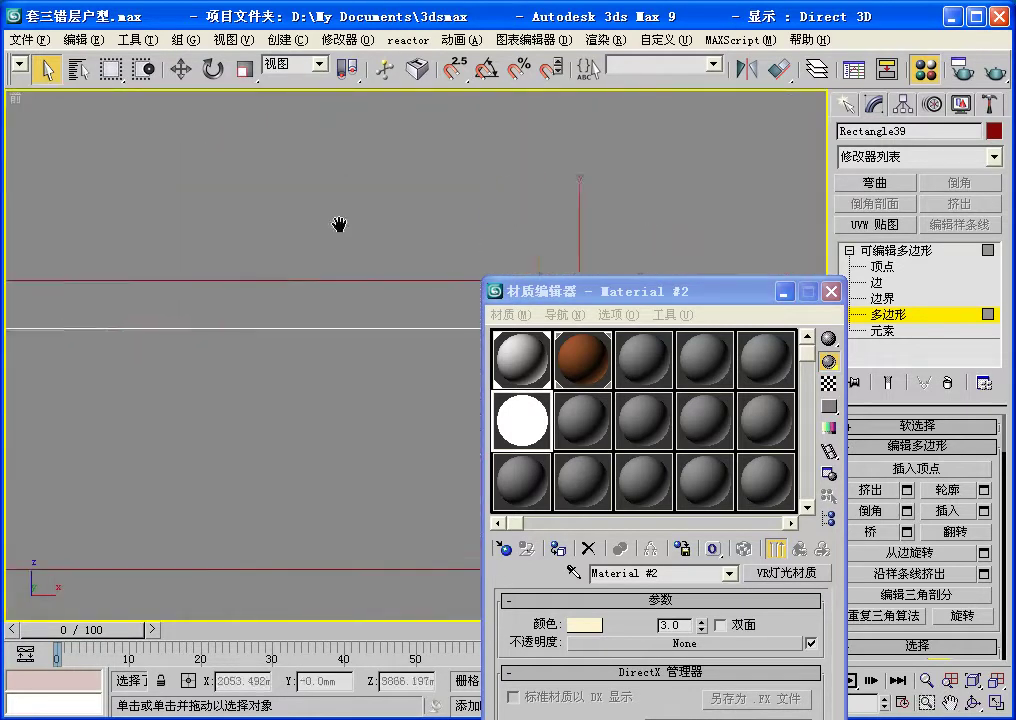
left_click_drag(669, 291, 696, 493)
middle_click_drag(624, 347, 474, 300)
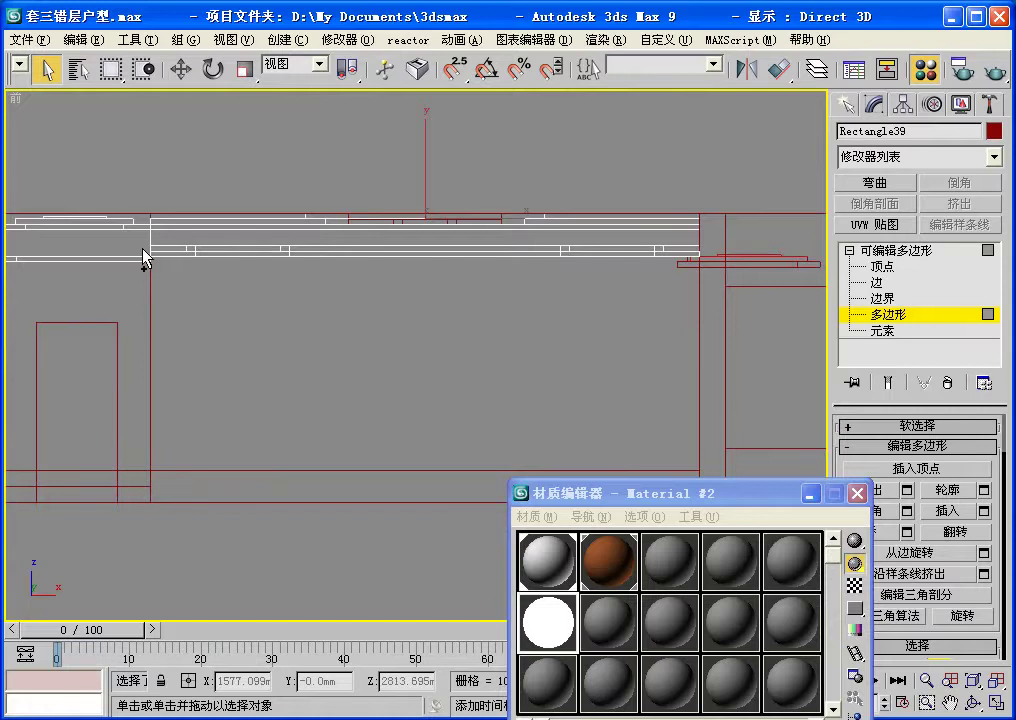
left_click_drag(143, 249, 713, 258)
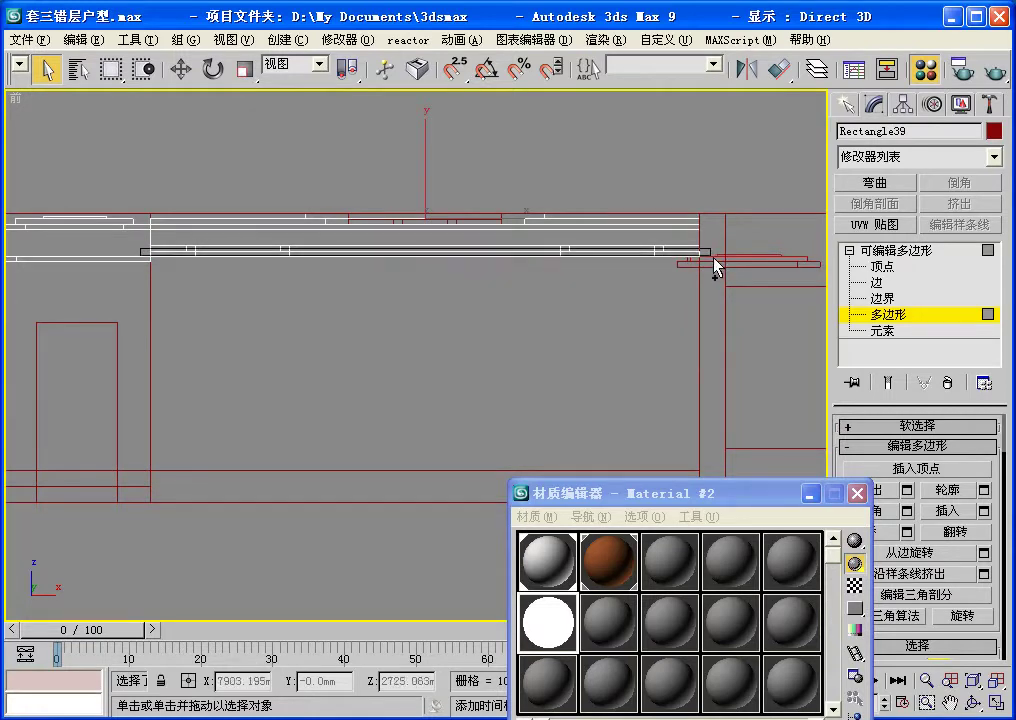
Step: Return to a full perspective view of the building and close the Material Editor
key("alt+w")
left_click(669, 388)
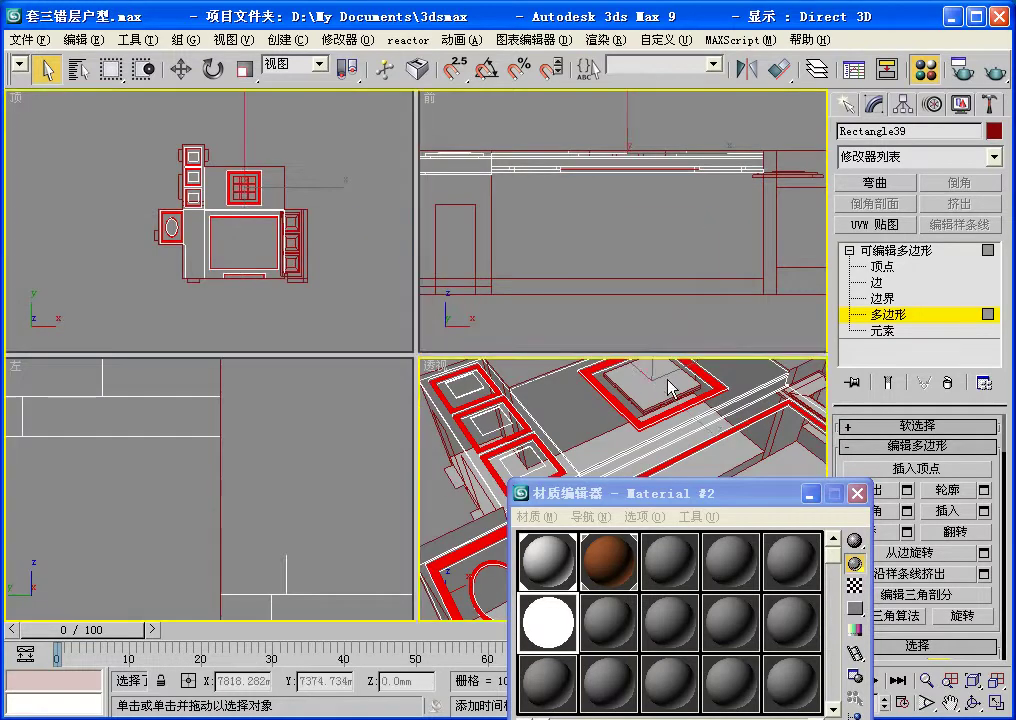
key("alt+w")
middle_click_drag(608, 367, 500, 350, "alt")
scroll(310, 275, "up", 5)
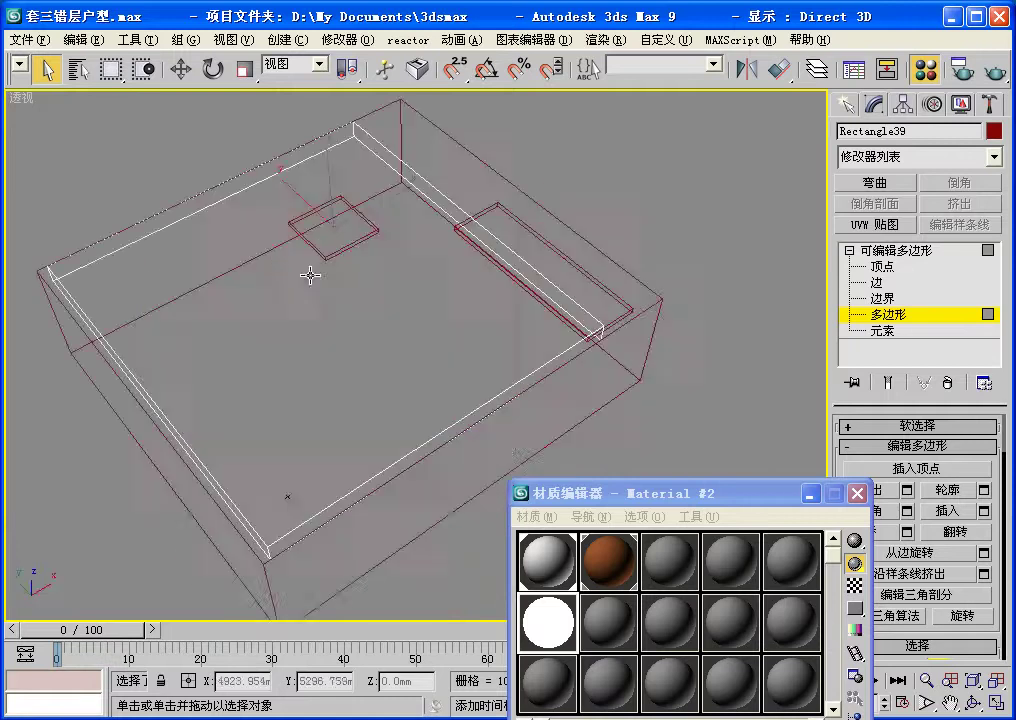
scroll(310, 275, "down", 5)
left_click_drag(720, 502, 717, 181)
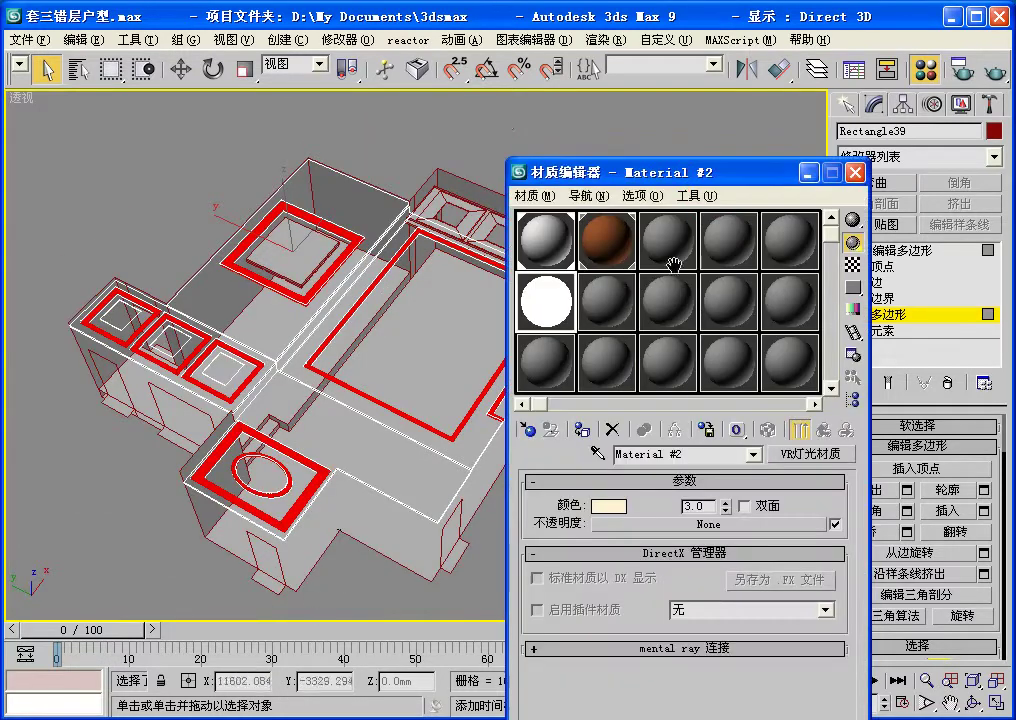
left_click(855, 172)
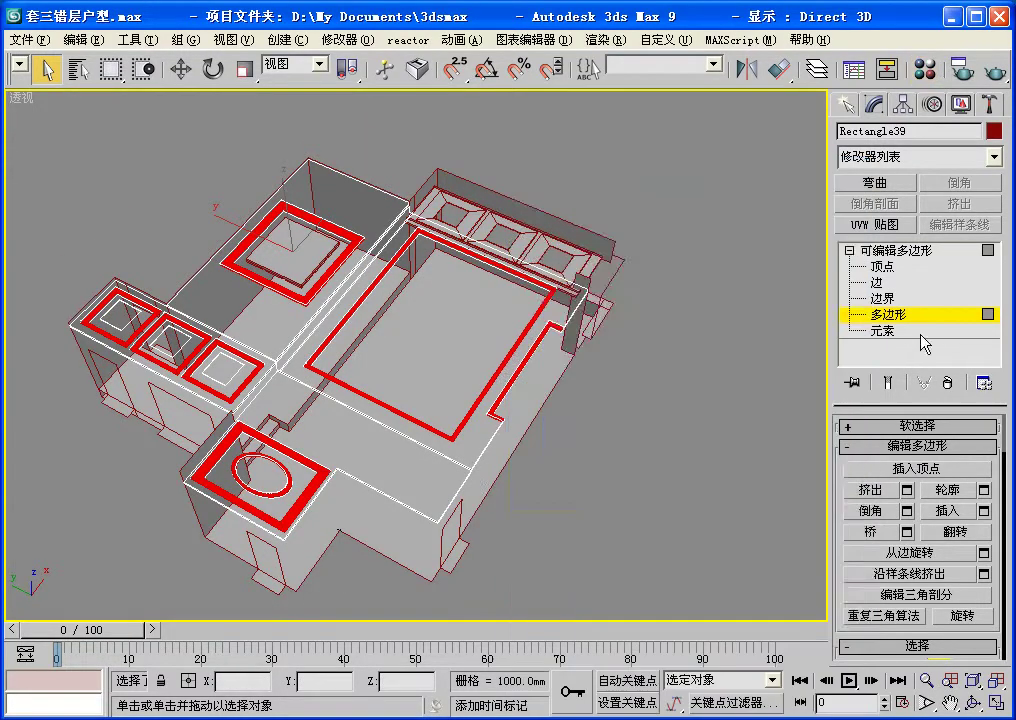
Step: Leave Polygon level and shift Material #2's light colour to a saturated orange-yellow
left_click(905, 314)
middle_click_drag(605, 325, 550, 298, "alt")
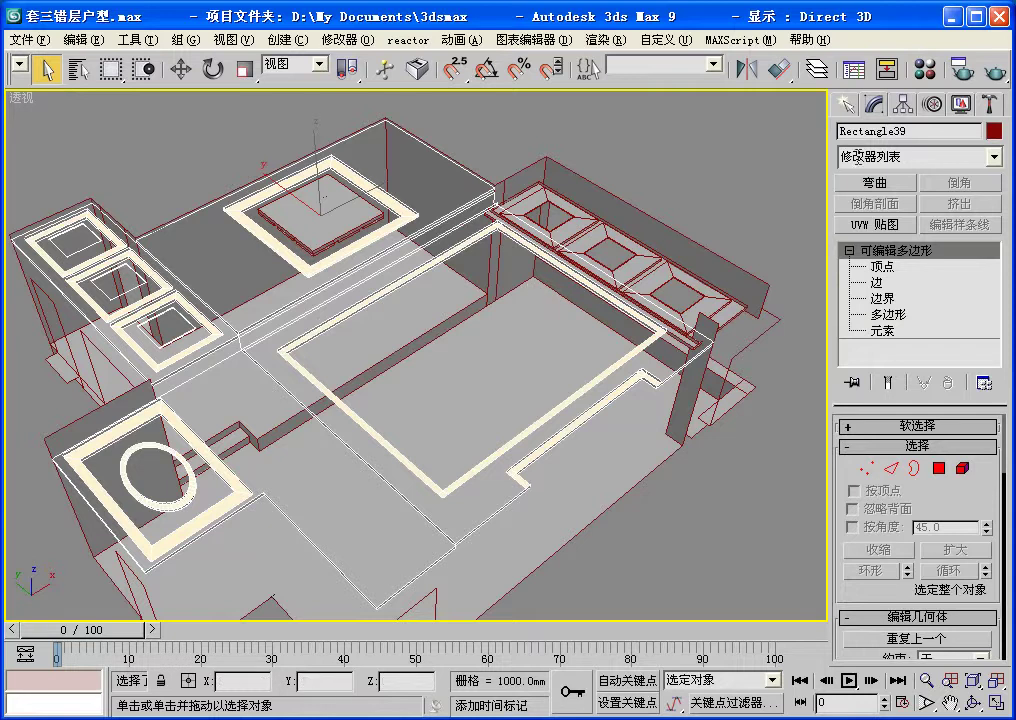
left_click(925, 68)
left_click(608, 507)
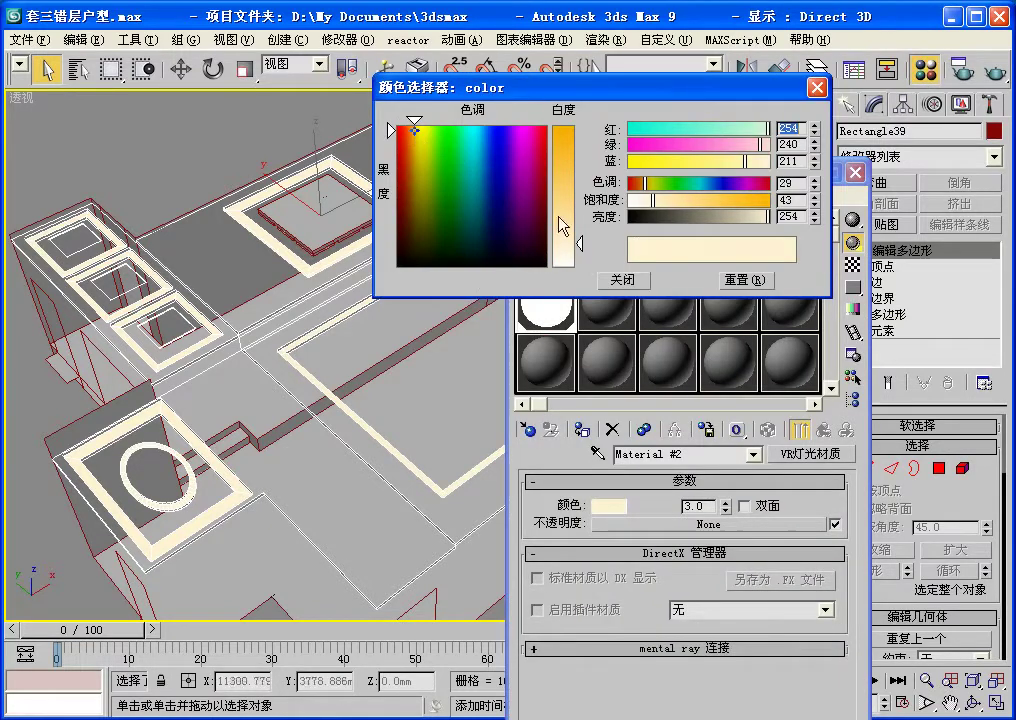
left_click_drag(578, 243, 582, 227)
left_click(622, 280)
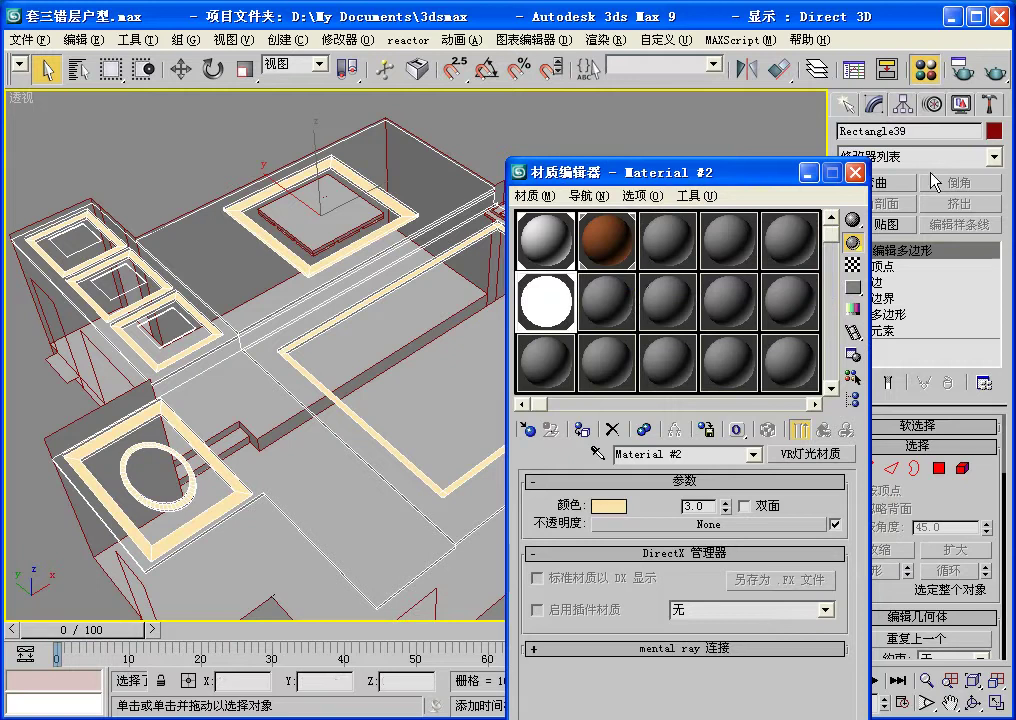
Step: Clear the scene selection and bring the Material Editor back up
left_click(855, 172)
left_click(665, 170)
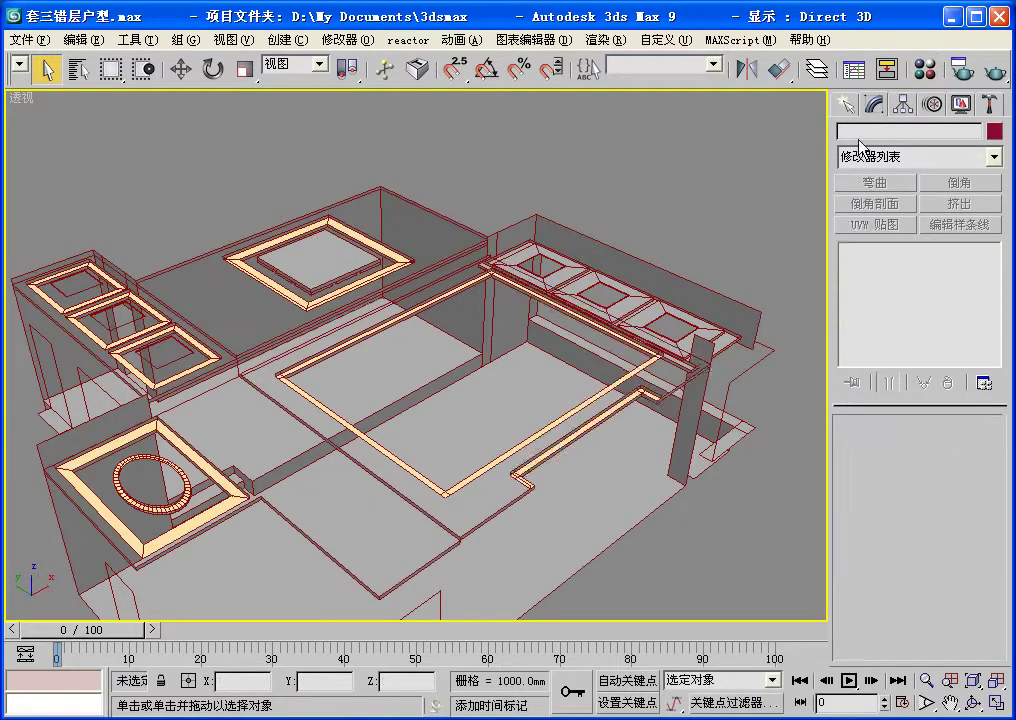
left_click(925, 68)
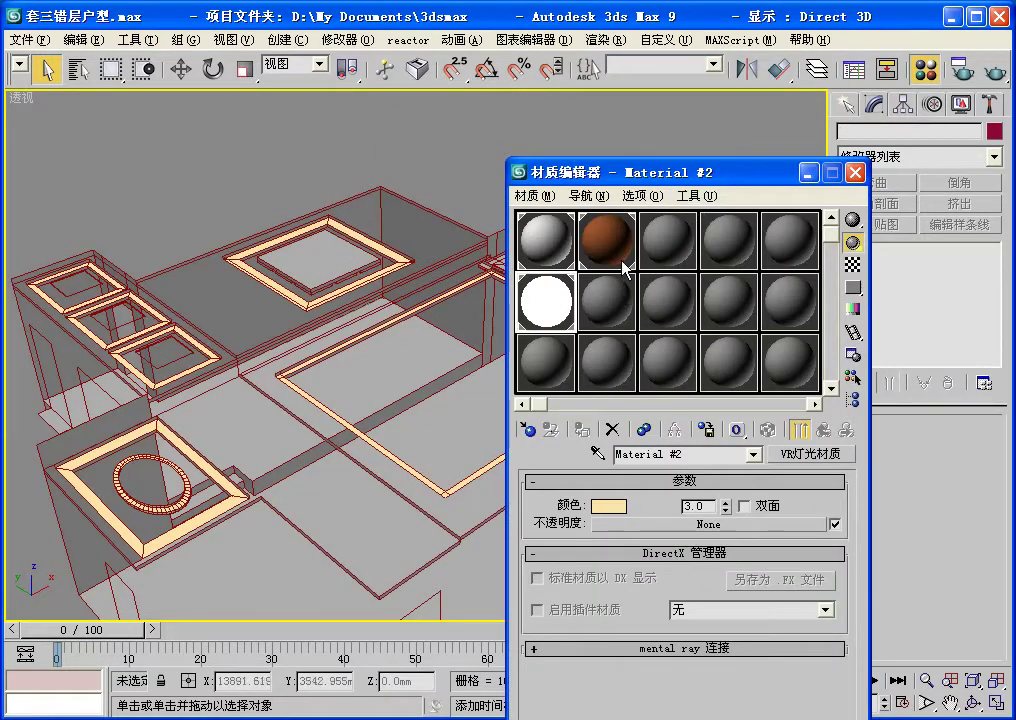
Step: Copy the first VRayMtl into the second slot and rename it 壁纸
left_click_drag(729, 172, 696, 133)
left_click(513, 202)
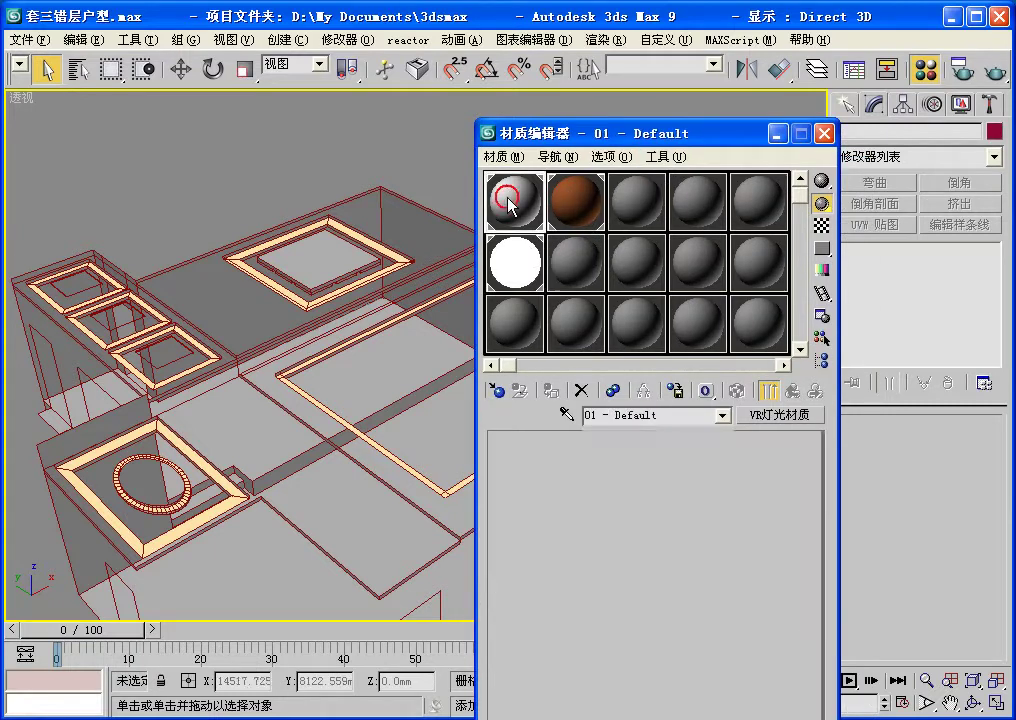
mouse_move(572, 210)
left_mouse_down()
mouse_move(531, 205)
mouse_move(574, 205)
left_mouse_up()
left_click_drag(513, 202, 575, 202)
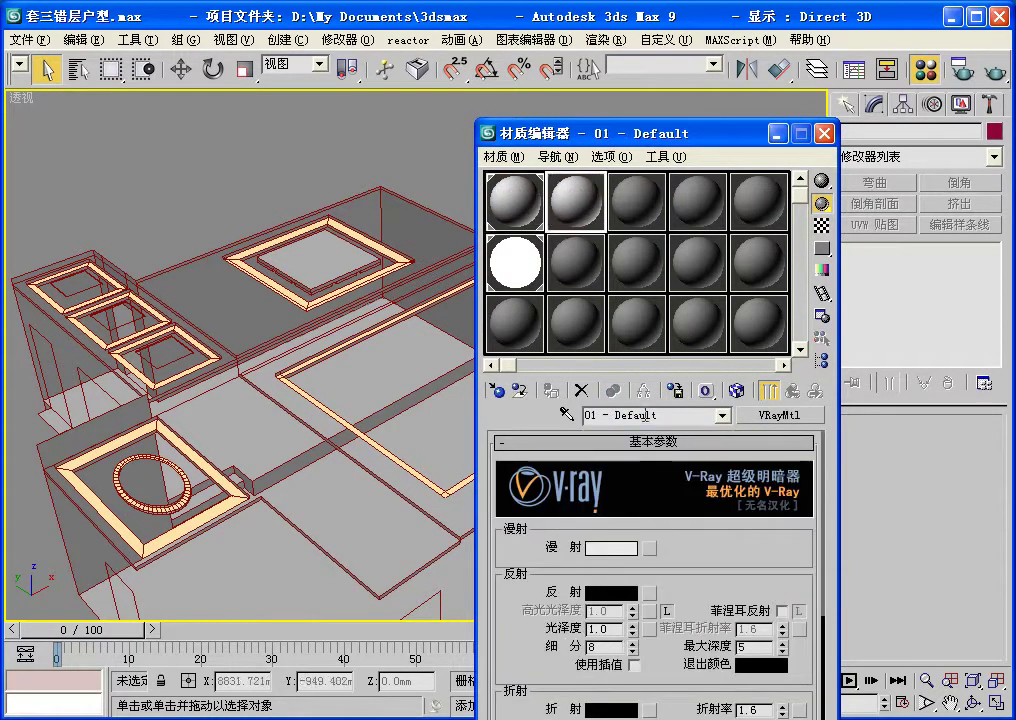
left_click(650, 414)
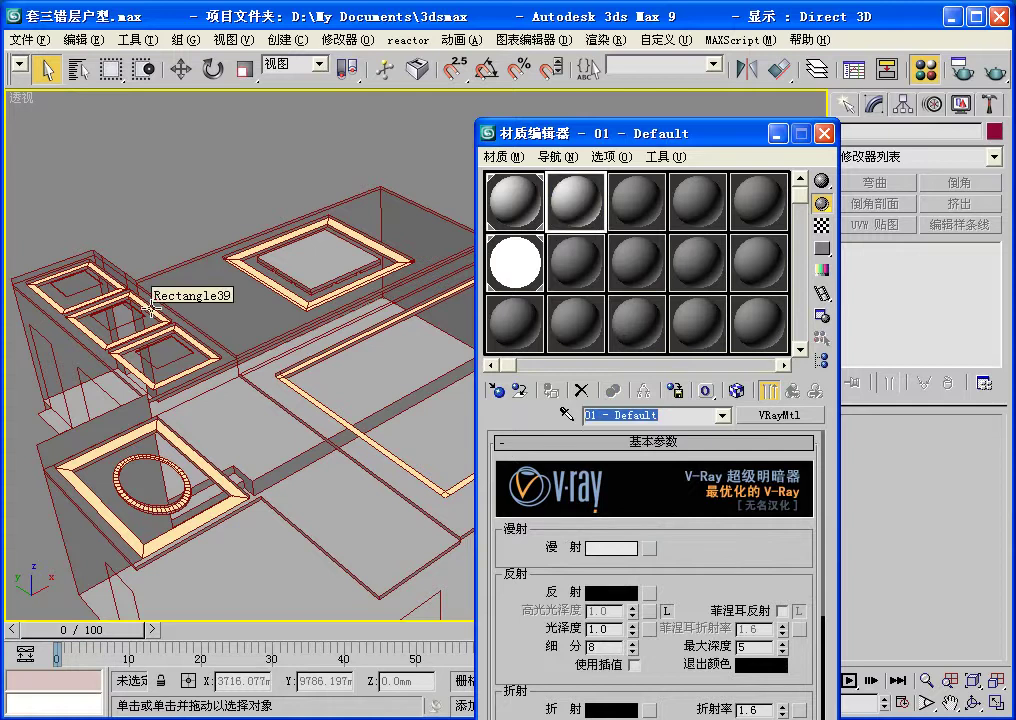
type("bi'shi")
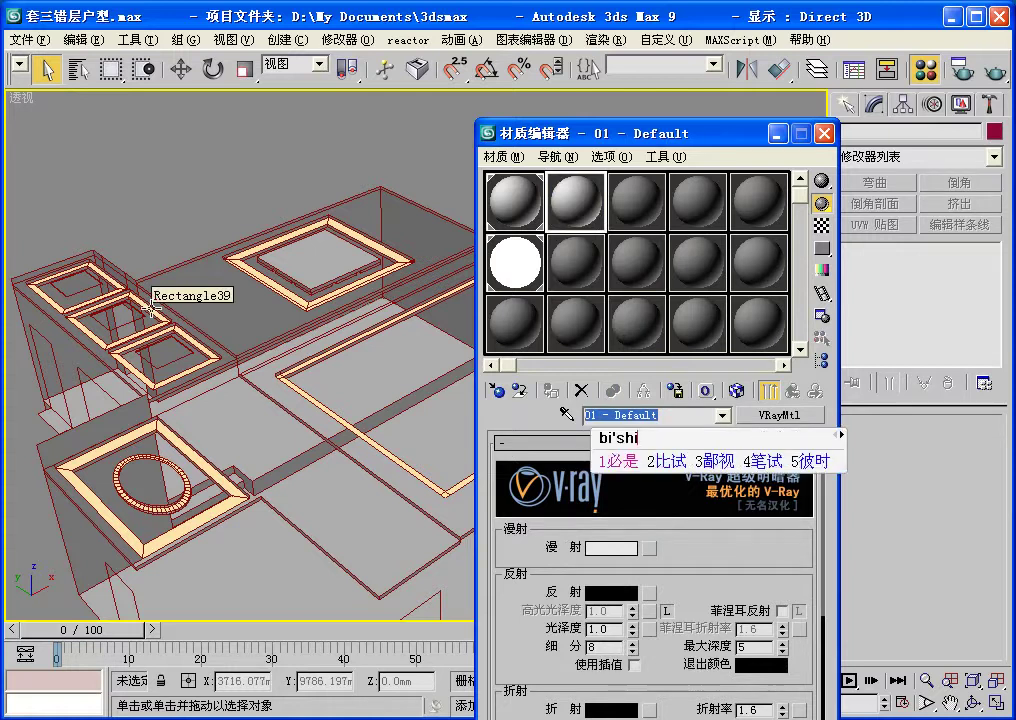
key("Escape")
type("bizhi")
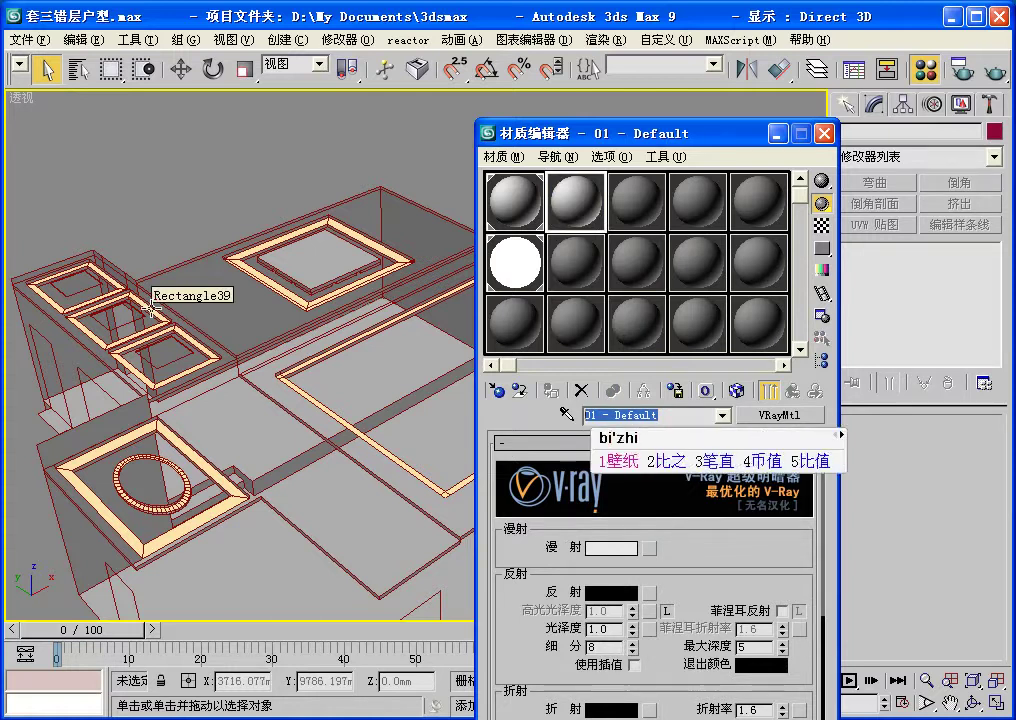
key("space")
key("Return")
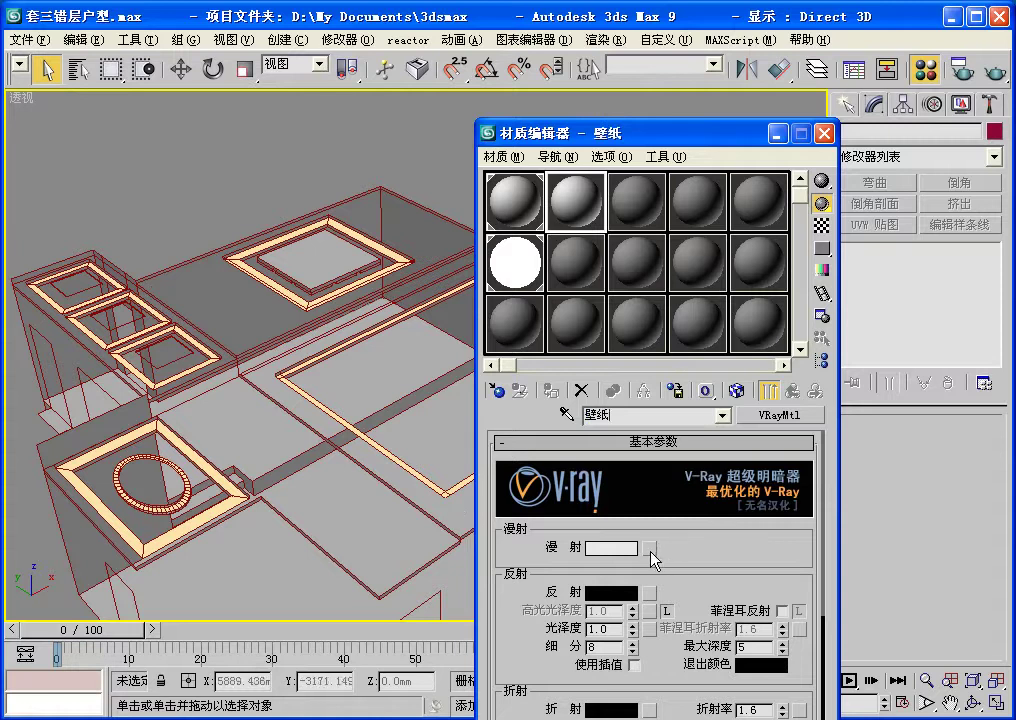
Step: Load 壁纸01.jpg from the 第6章 贴图 folder as the diffuse Bitmap map
left_click(649, 549)
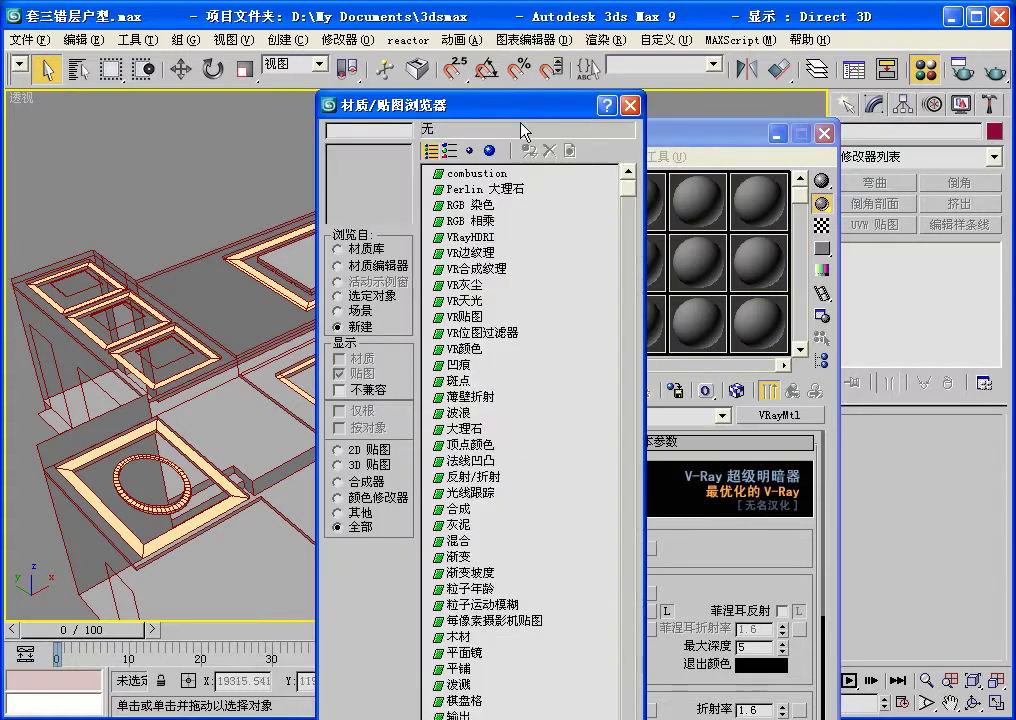
left_click_drag(470, 104, 453, 33)
left_click_drag(479, 581, 479, 492)
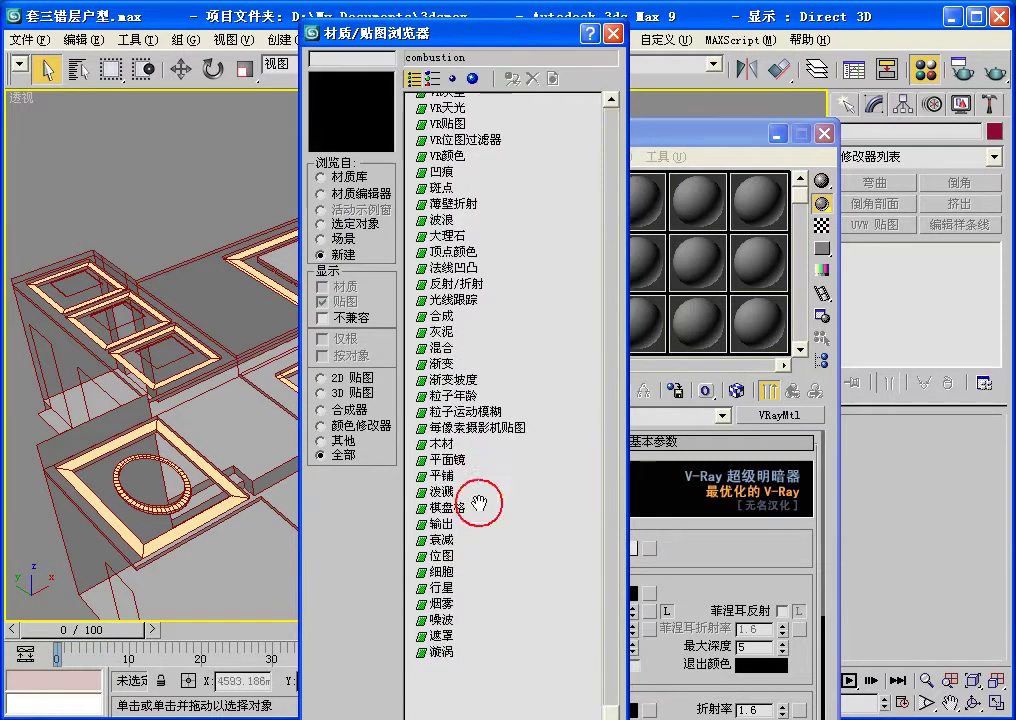
double_click(445, 556)
left_click(456, 236)
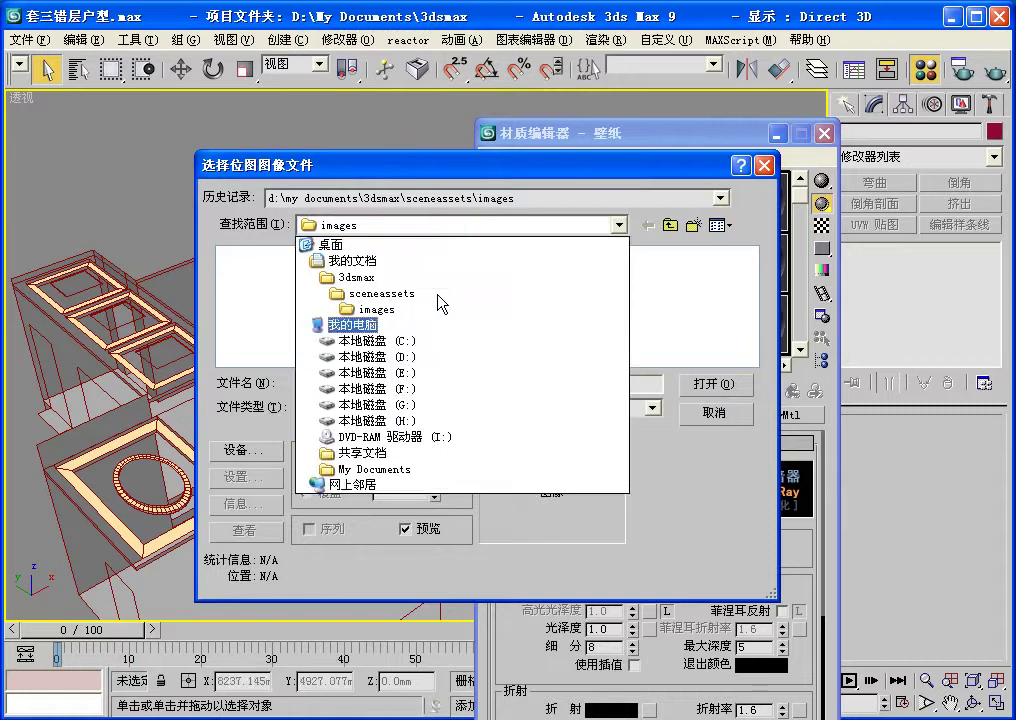
left_click(370, 377)
double_click(373, 290)
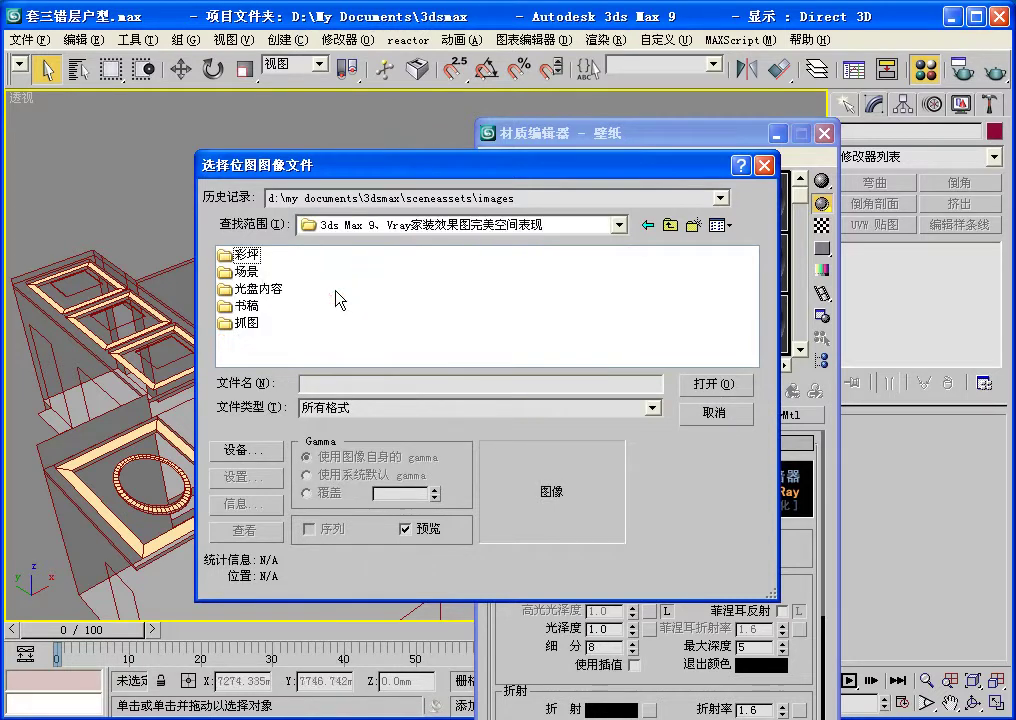
double_click(245, 272)
double_click(257, 305)
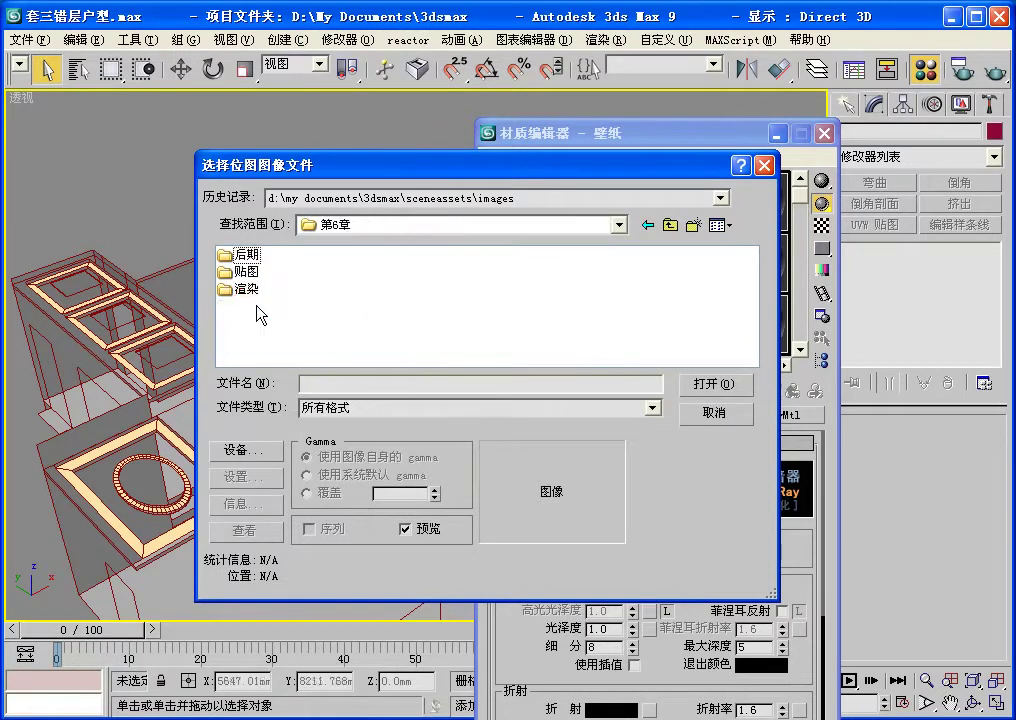
double_click(240, 271)
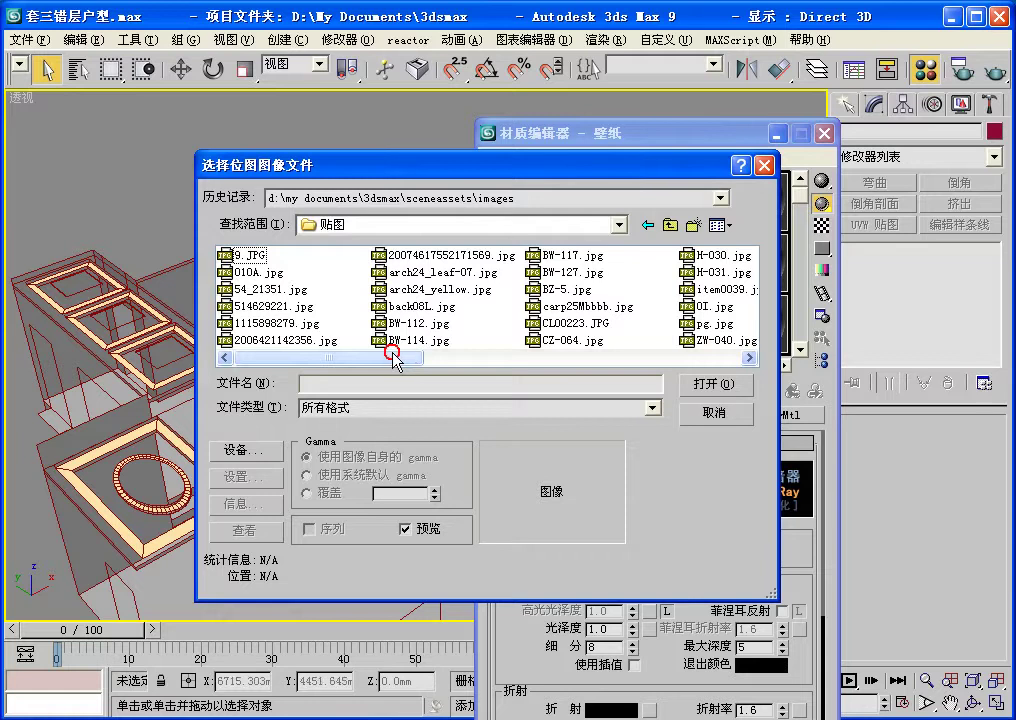
left_click_drag(390, 357, 540, 363)
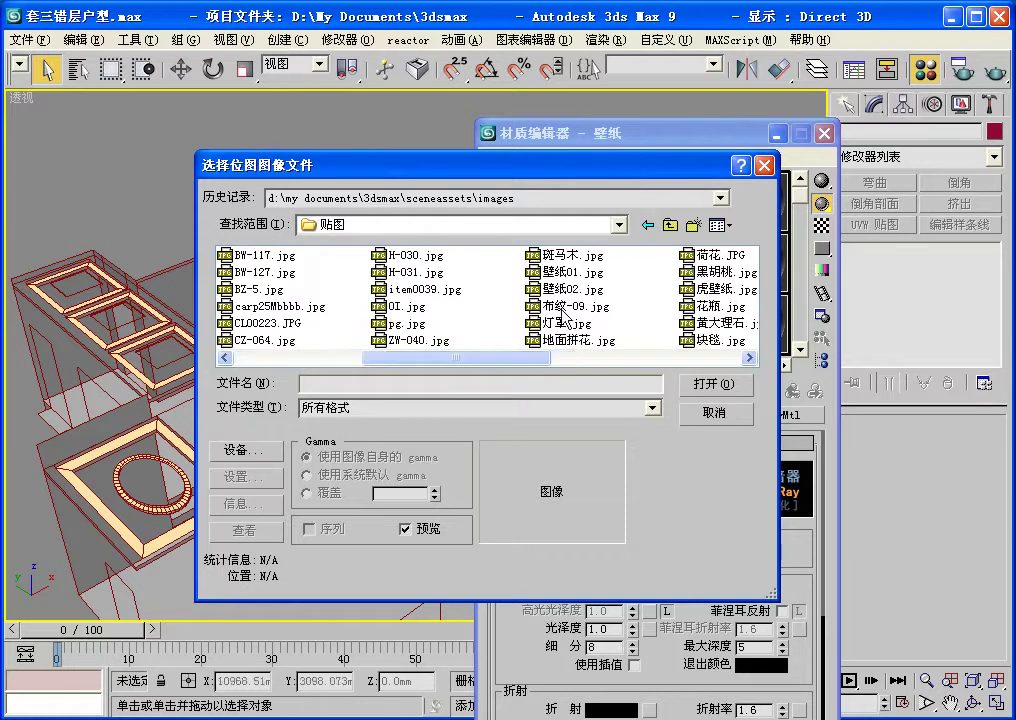
left_click(563, 271)
left_click(712, 386)
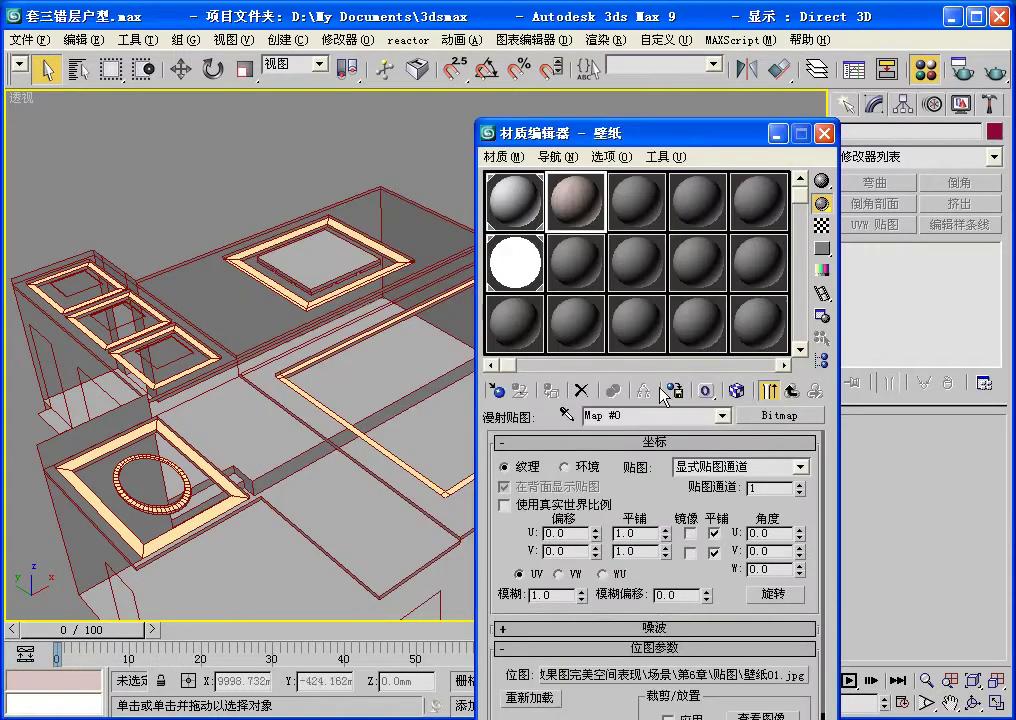
Step: Copy the 壁纸01.jpg diffuse map into the Bump slot of the Maps rollout
double_click(535, 595)
type("0.5")
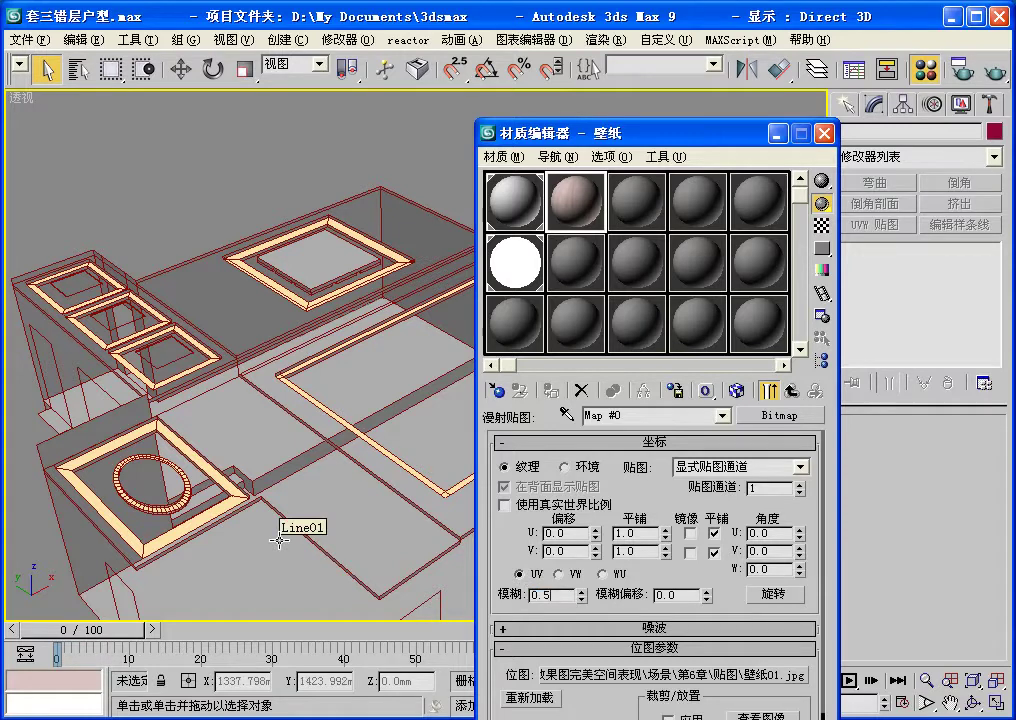
left_click(791, 390)
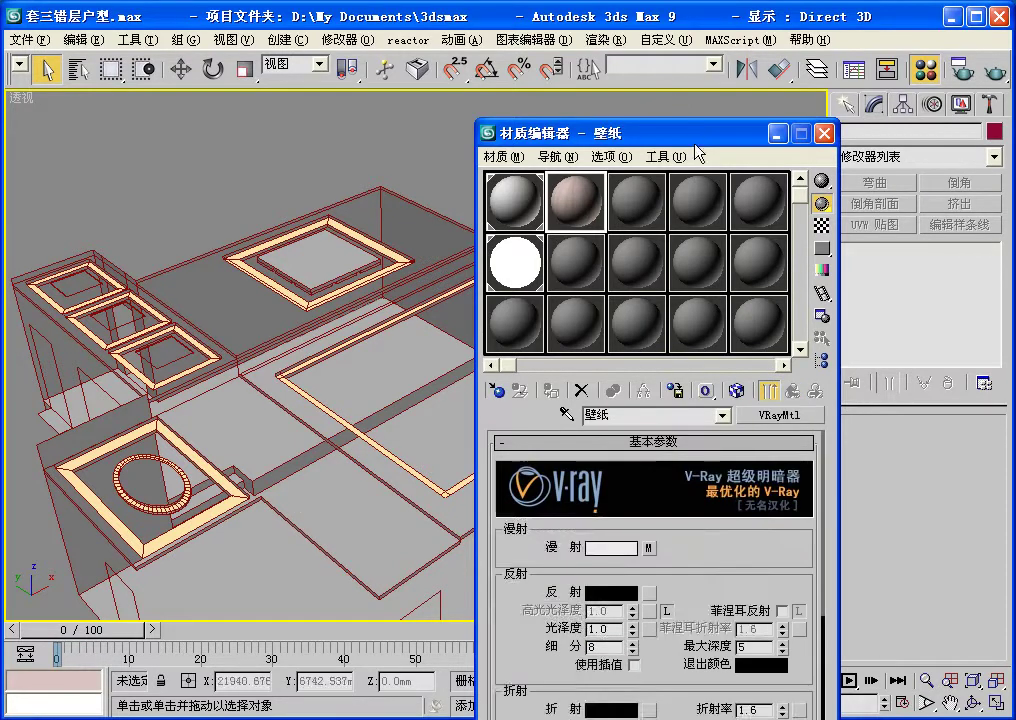
left_click_drag(640, 133, 624, 0)
left_click_drag(526, 517, 530, 317)
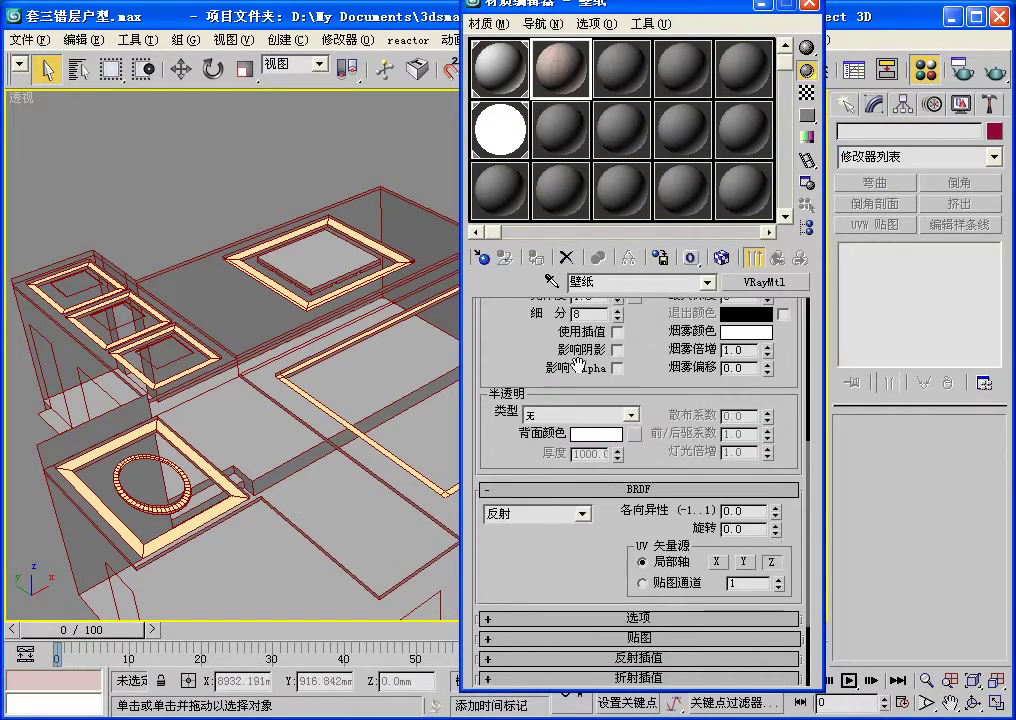
left_click(640, 637)
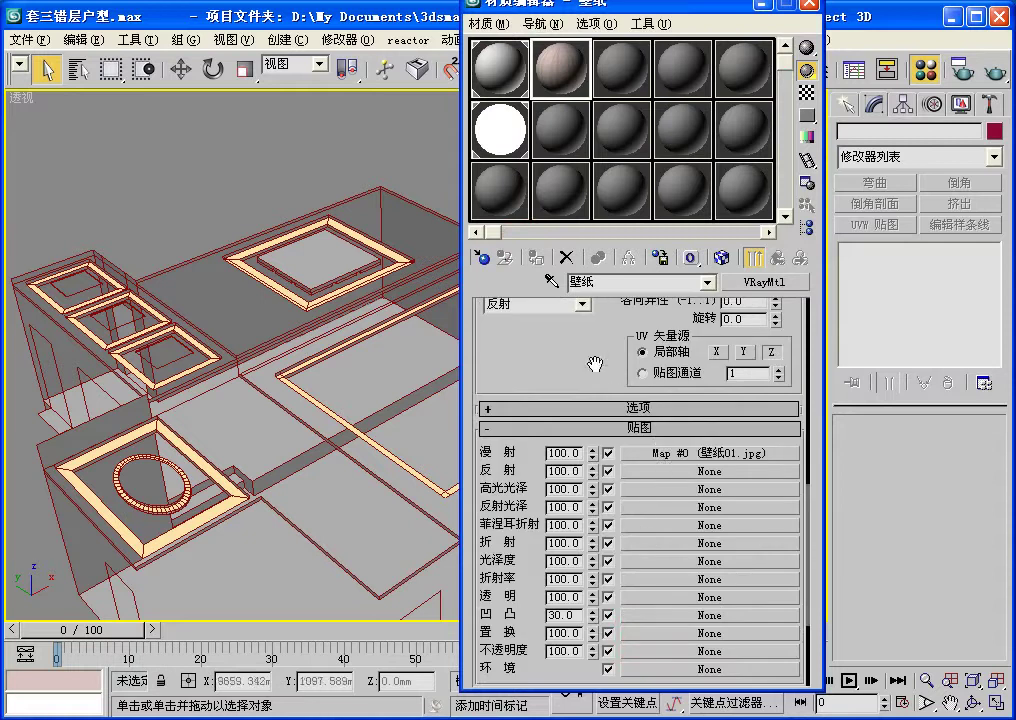
left_click_drag(595, 364, 595, 330)
left_click_drag(687, 419, 640, 590)
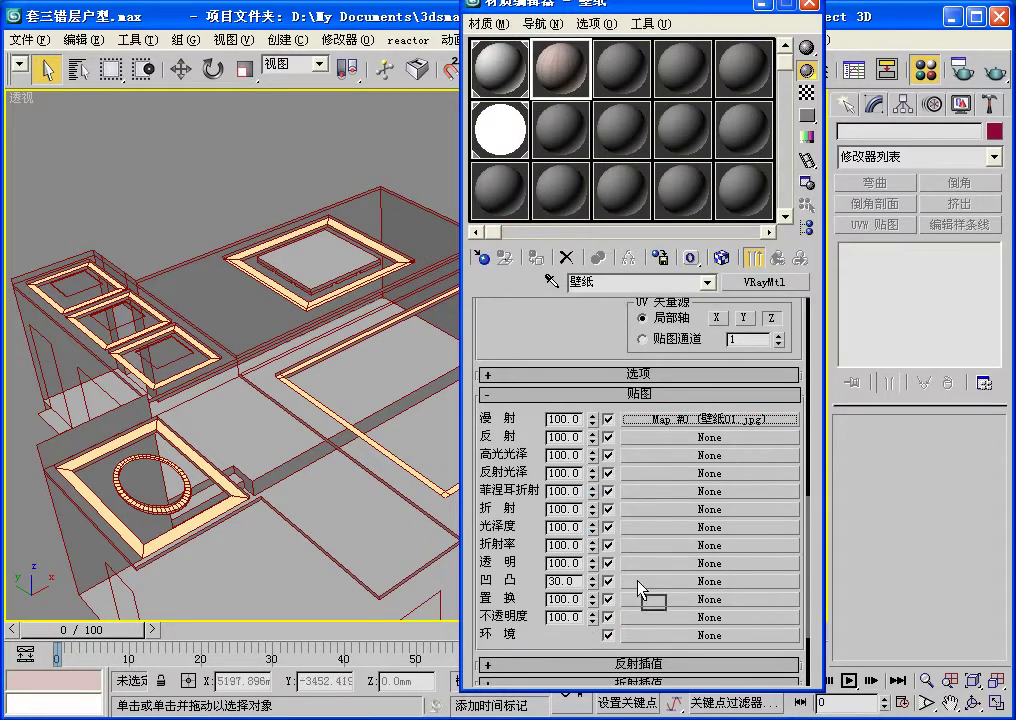
left_click(603, 400)
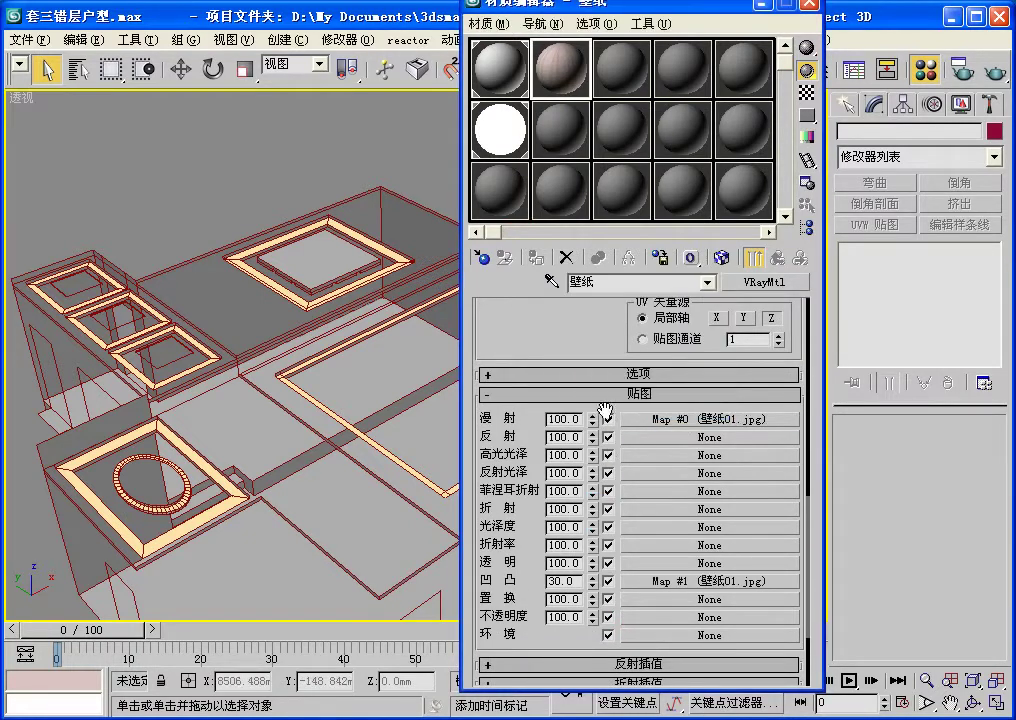
Step: Select the Line01 model in the scene
mouse_move(600, 5)
left_mouse_down()
mouse_move(665, 312)
mouse_move(670, 430)
left_mouse_up()
left_click(430, 245)
scroll(538, 173, "down", 3)
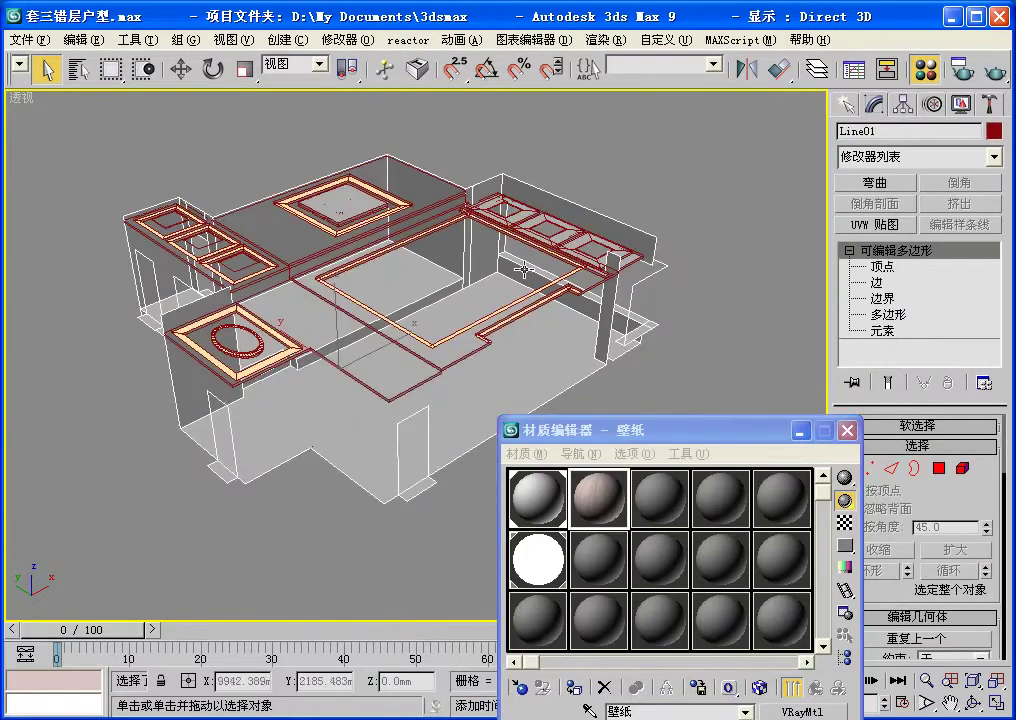
Step: Maximize the Front view and select all of Line01's polygons
key("alt+w")
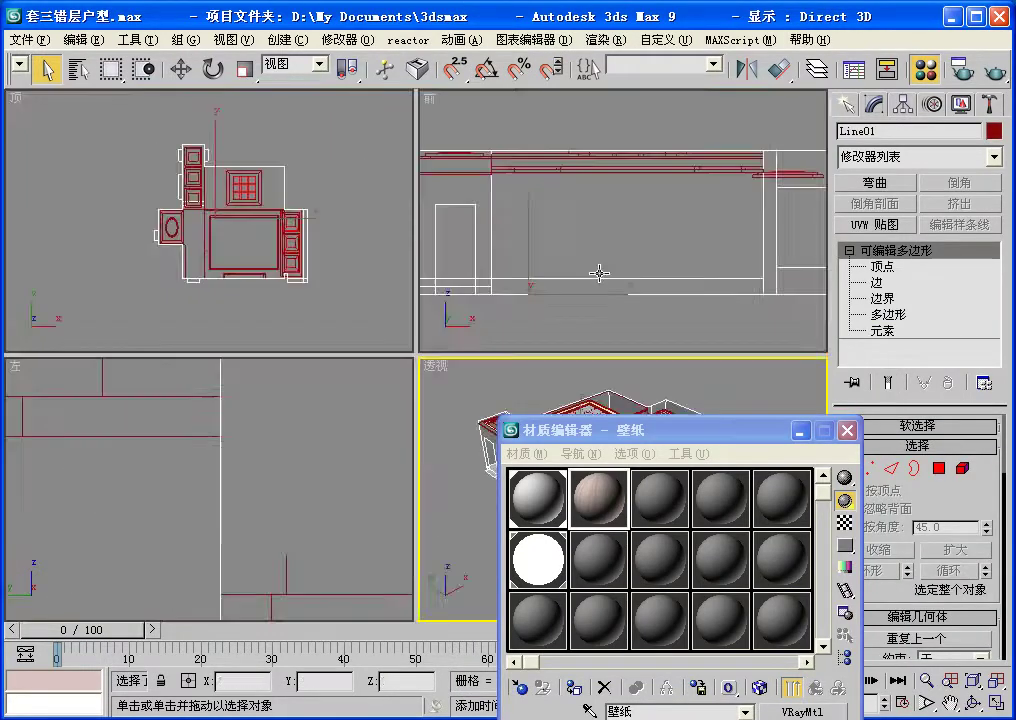
right_click(599, 272)
key("alt+w")
key("z")
key("Escape")
left_click_drag(723, 440, 707, 532)
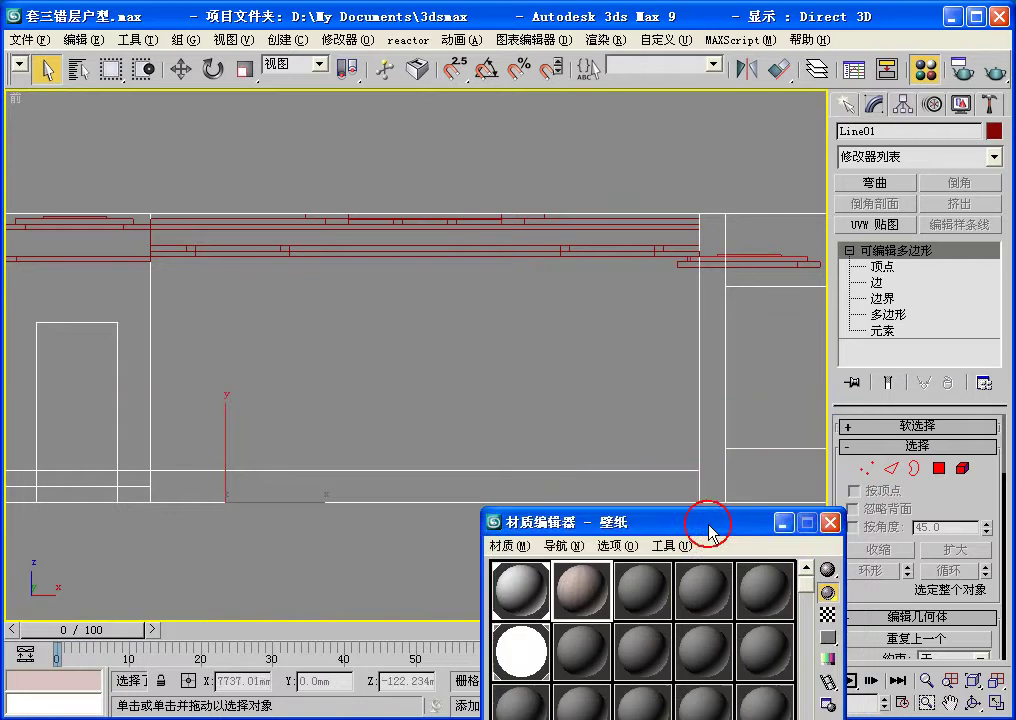
scroll(601, 279, "down", 2)
left_click(938, 462)
left_click(889, 314)
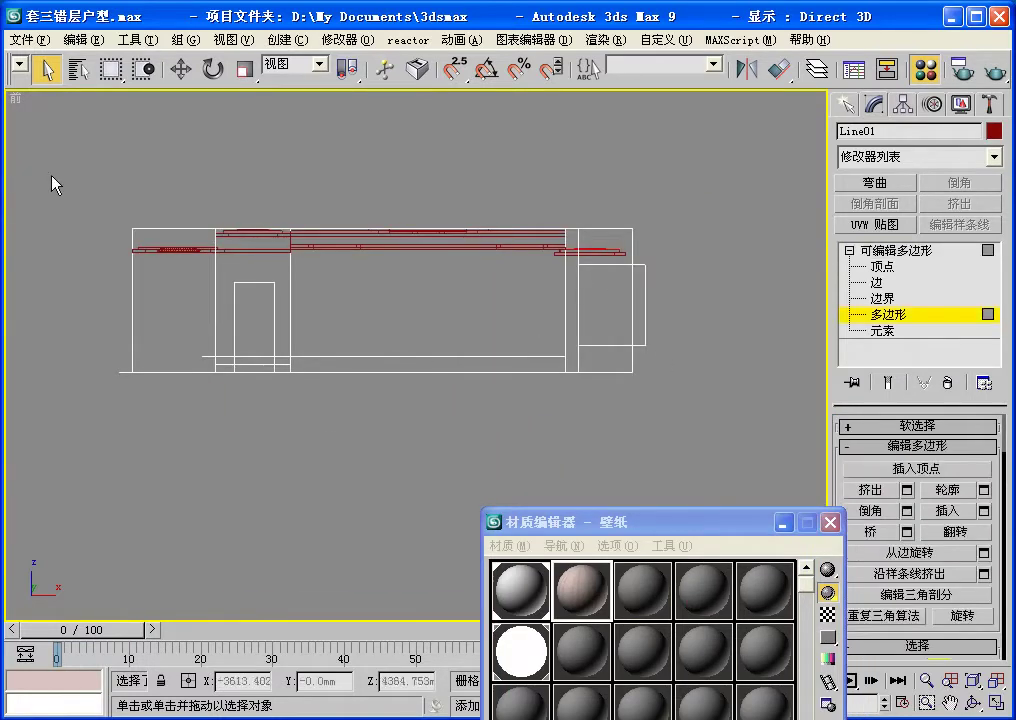
left_click_drag(52, 180, 733, 404)
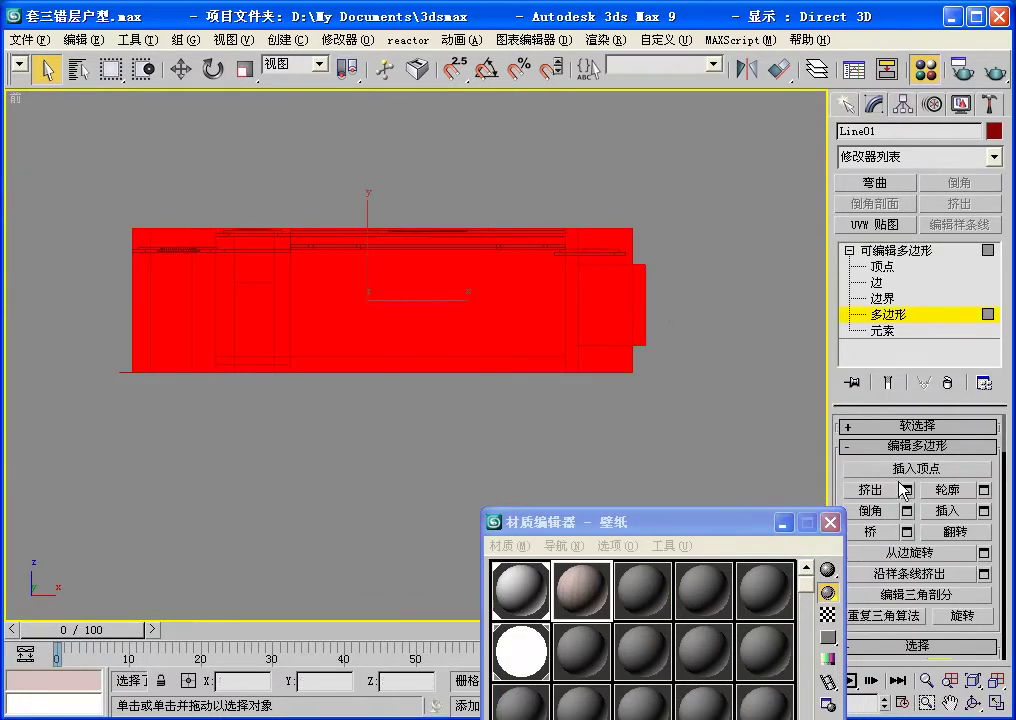
Step: Slice the polygons with the slice plane set to Z = 100 mm
scroll(838, 530, "up", 3)
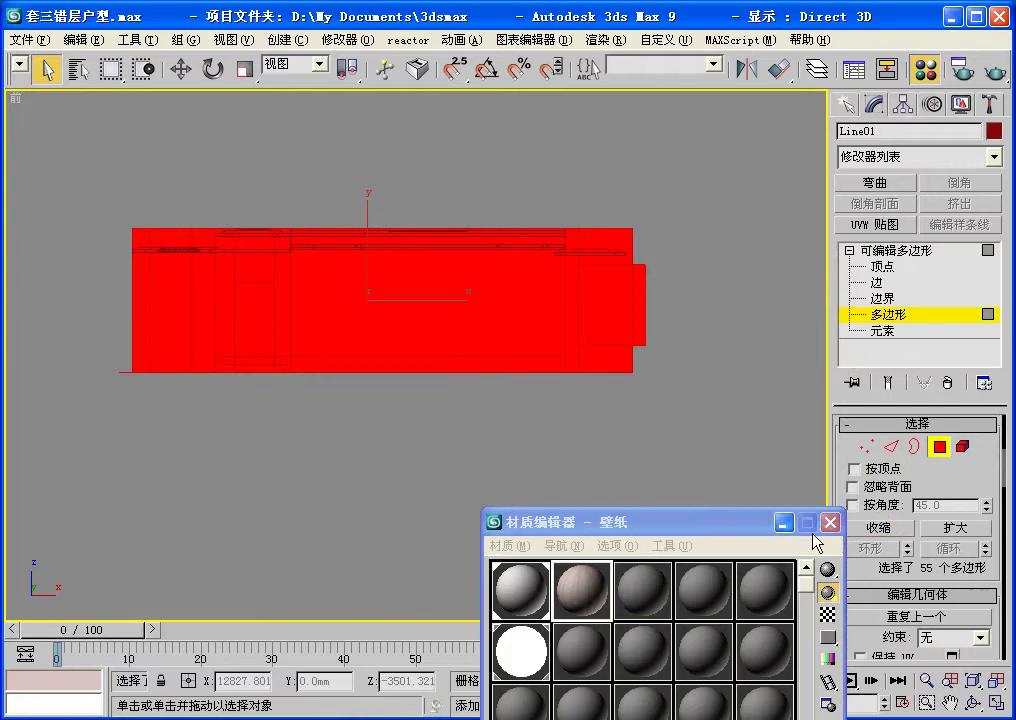
left_click_drag(845, 497, 844, 295)
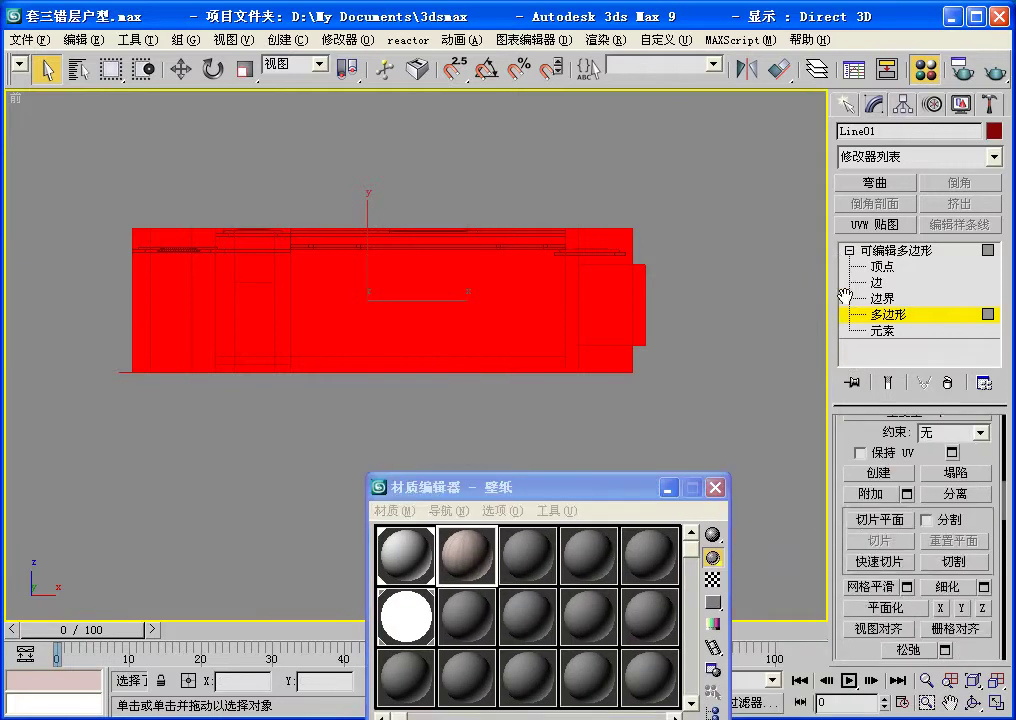
left_click(880, 517)
right_click(181, 69)
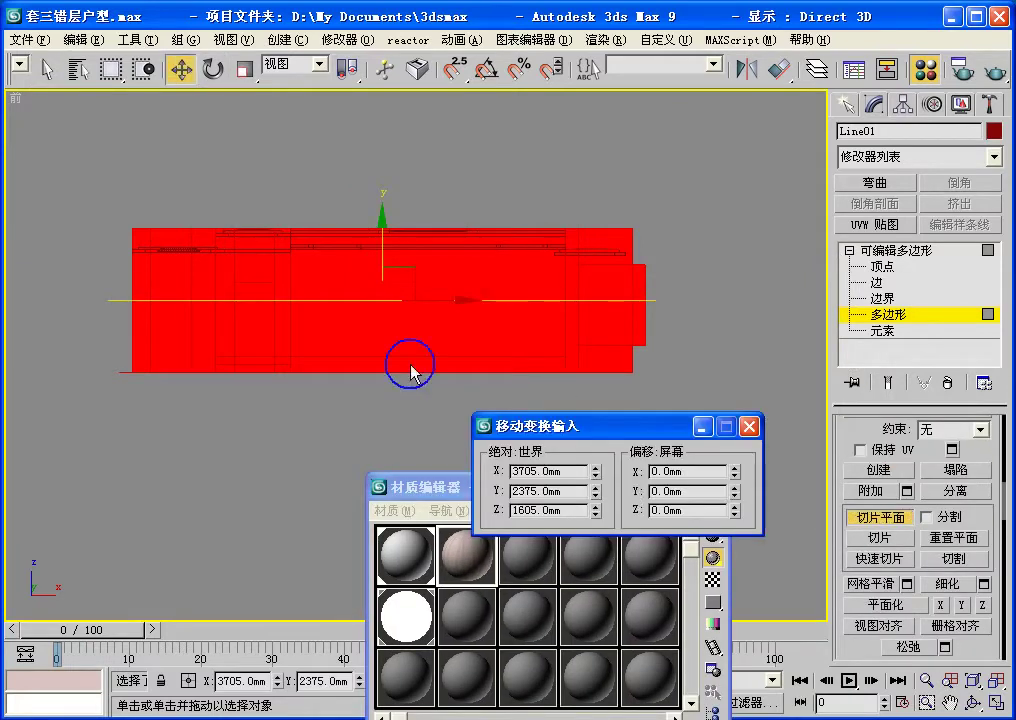
double_click(566, 510)
type("100")
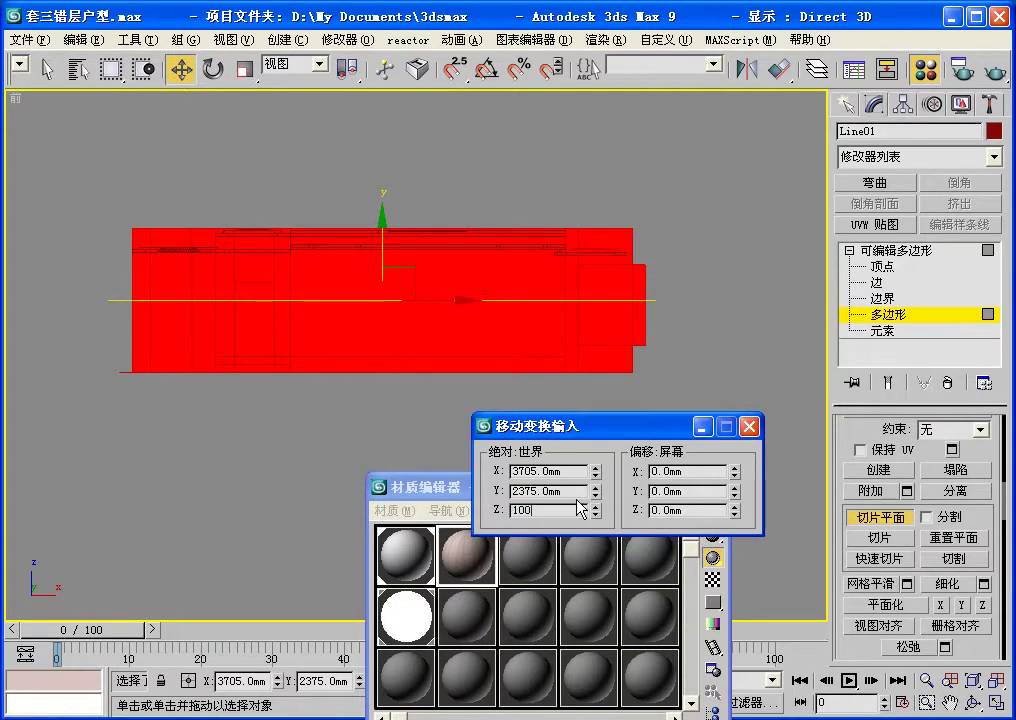
key("Return")
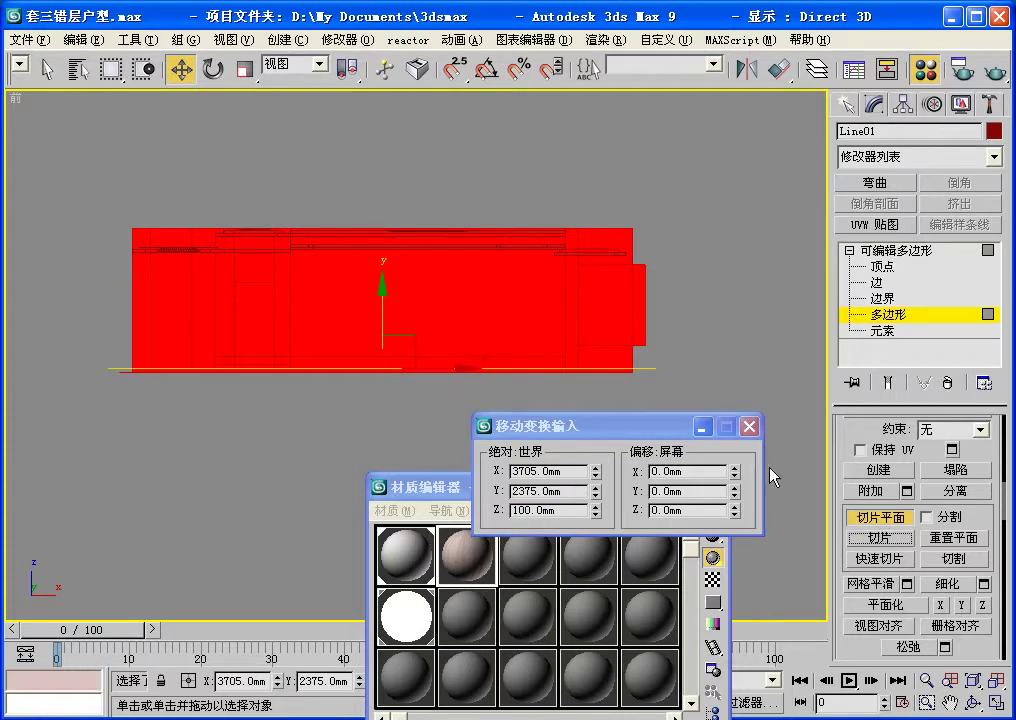
left_click(748, 427)
Step: Exit Polygon level in the perspective view and reselect the Line01 model
key("p")
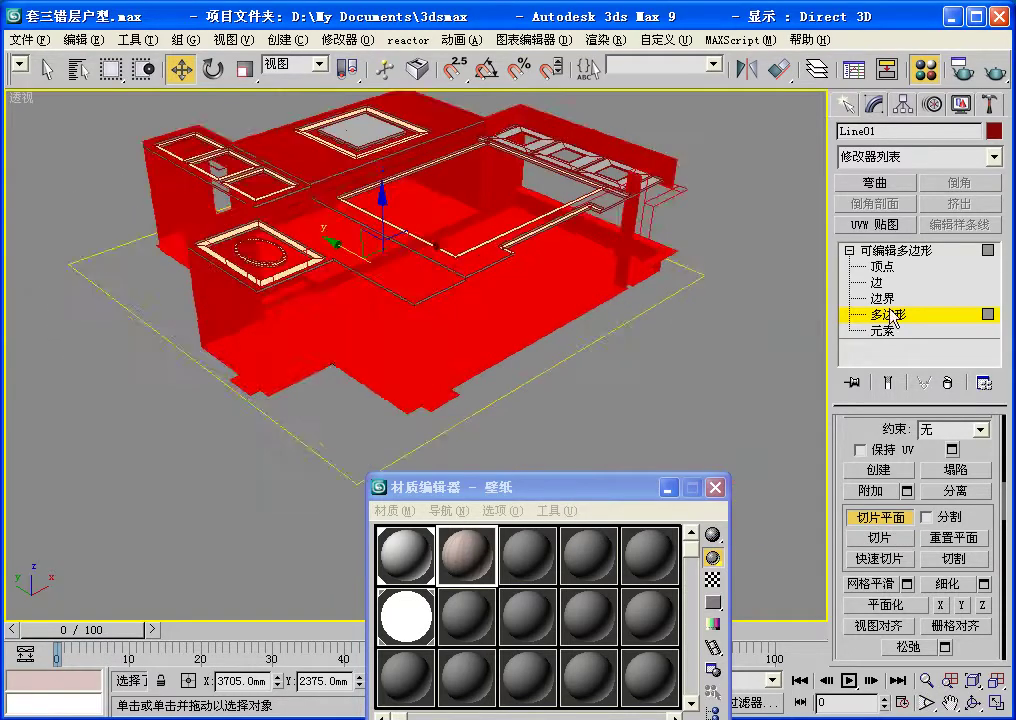
left_click(943, 315)
scroll(499, 352, "up", 3)
scroll(265, 413, "up", 3)
left_click(438, 367)
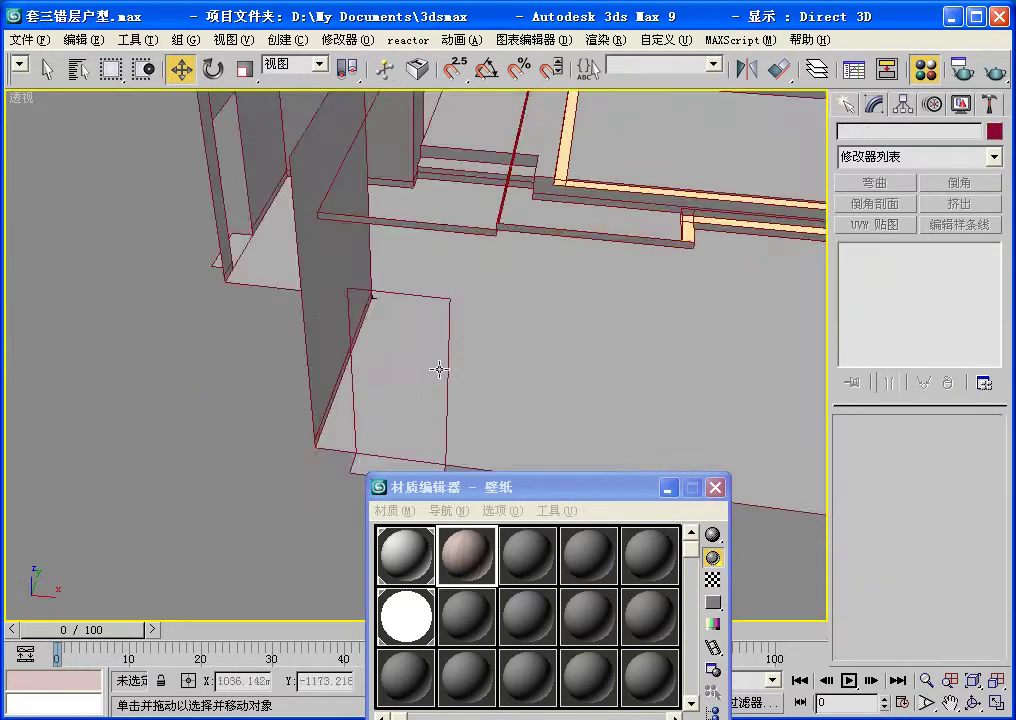
scroll(336, 390, "down", 2)
scroll(444, 304, "down", 1)
scroll(482, 267, "down", 1)
scroll(482, 267, "up", 2)
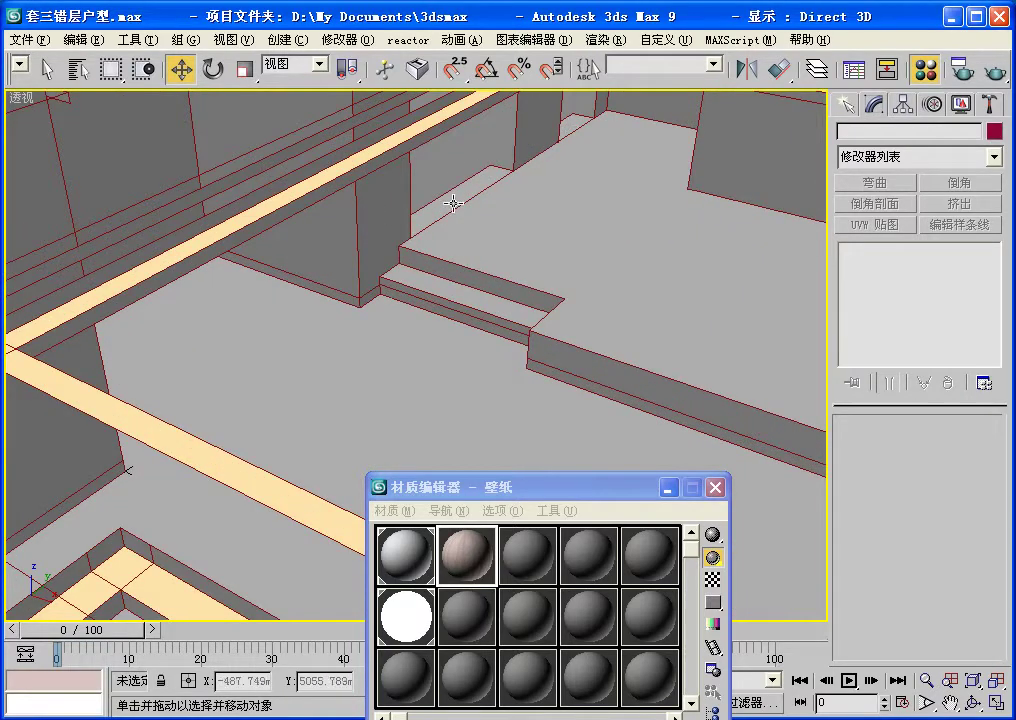
scroll(358, 160, "down", 1)
left_click(676, 212)
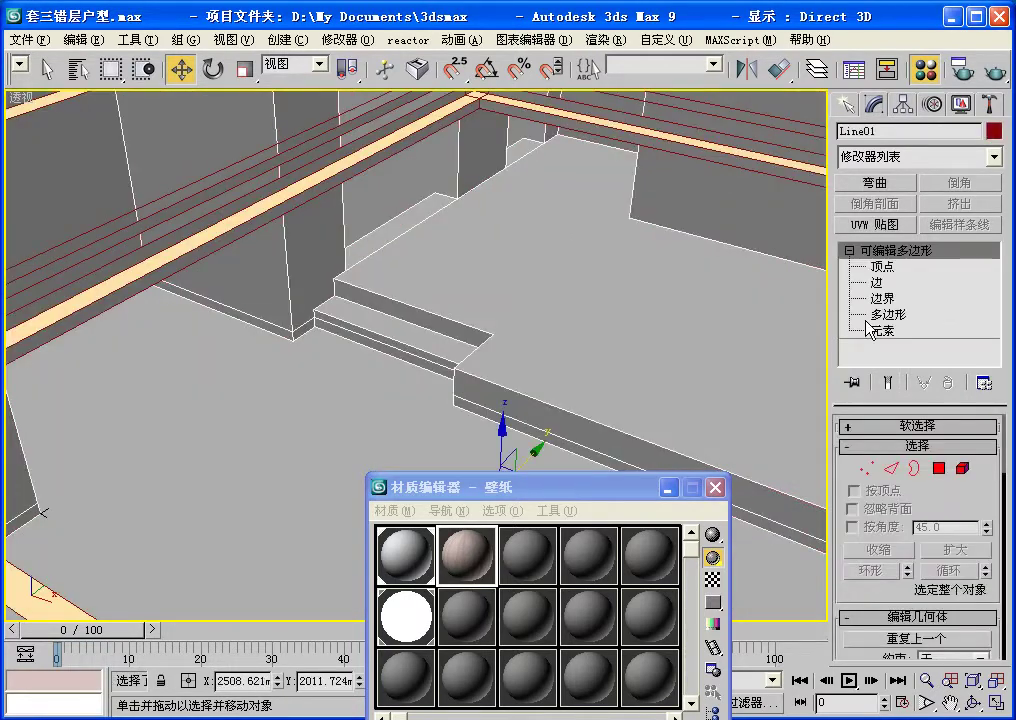
Step: Select all of Line01's polygons at Polygon level in a maximized front view
left_click(948, 472)
key("alt+w")
key("alt+w")
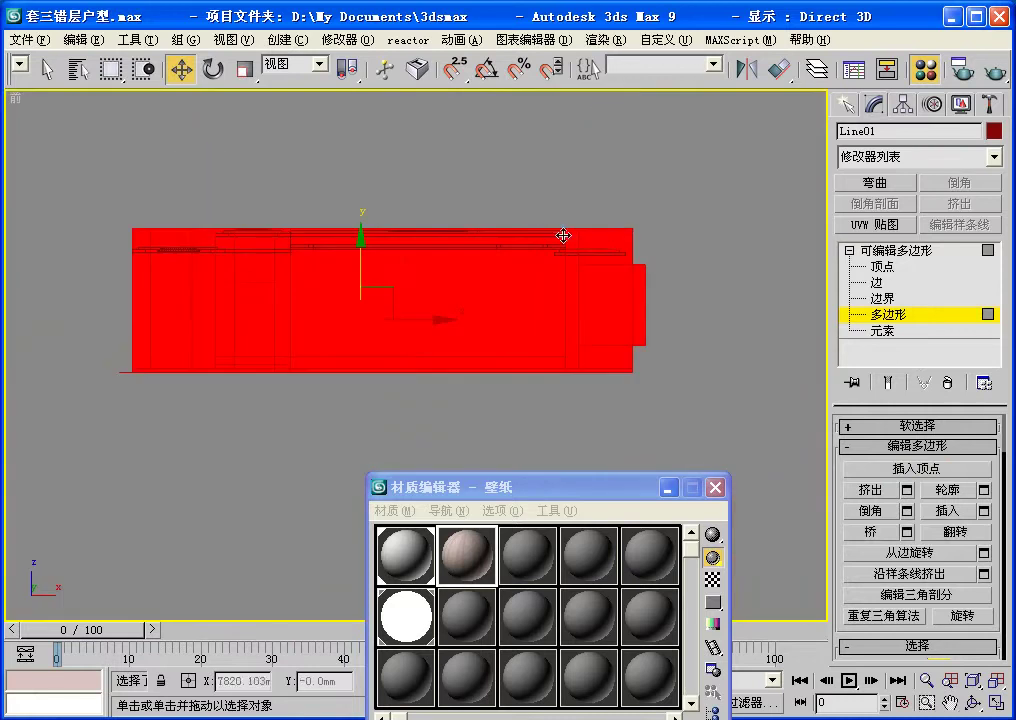
left_click_drag(836, 573, 816, 365)
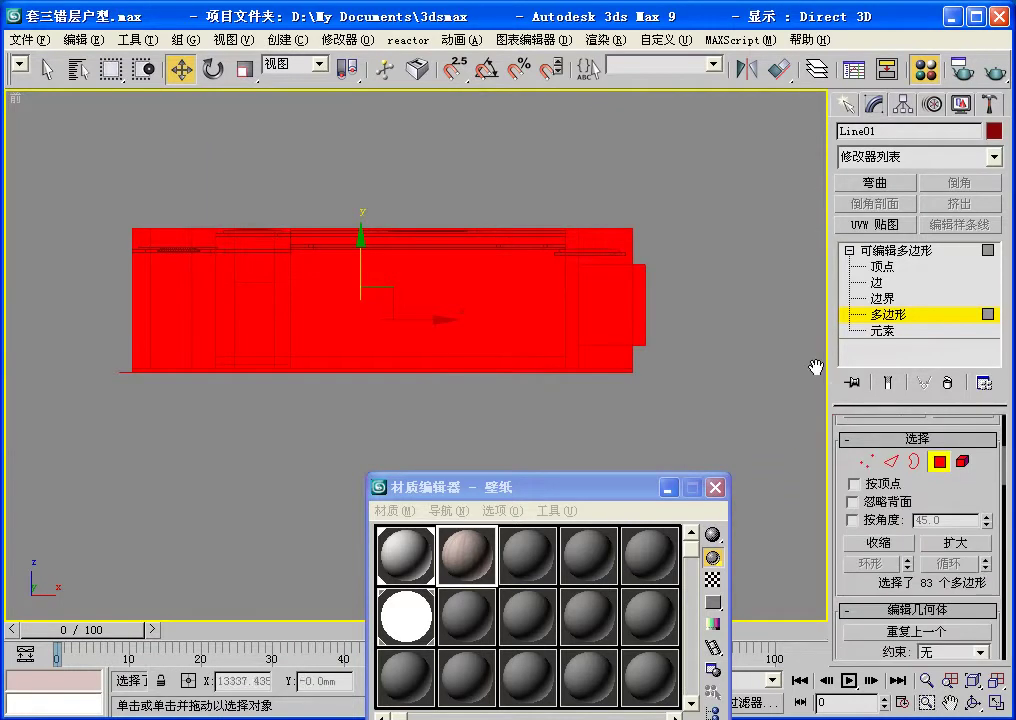
scroll(853, 413, "down", 5)
scroll(876, 487, "down", 2)
Step: Slice the polygons with the slice plane at Z = 460 mm, then exit polygon editing
left_click(869, 516)
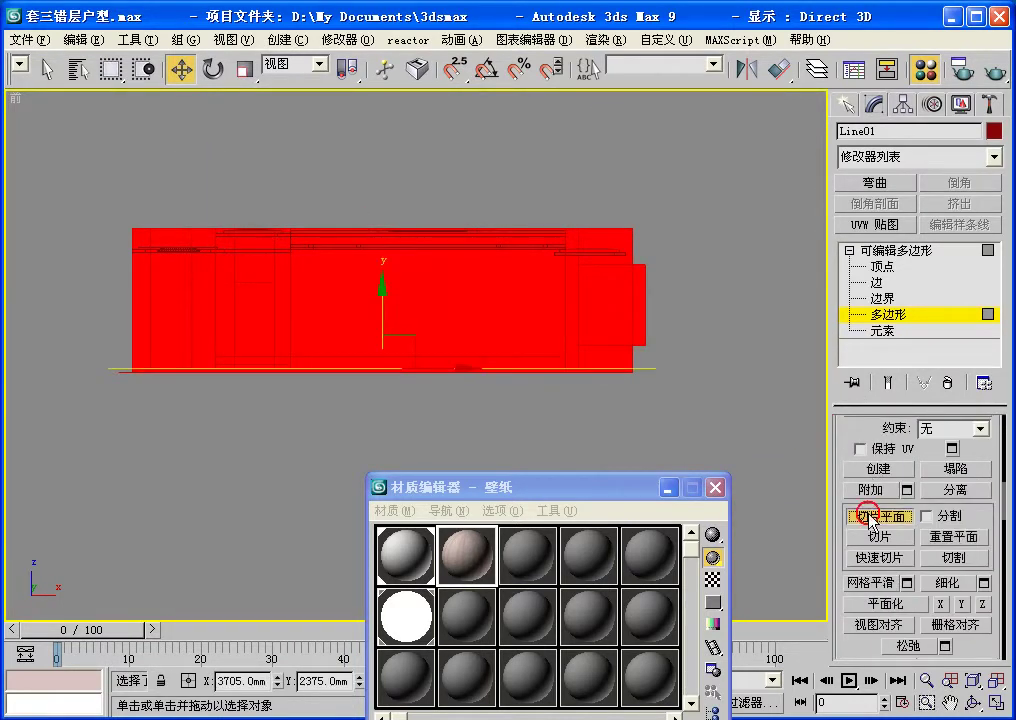
key("F12")
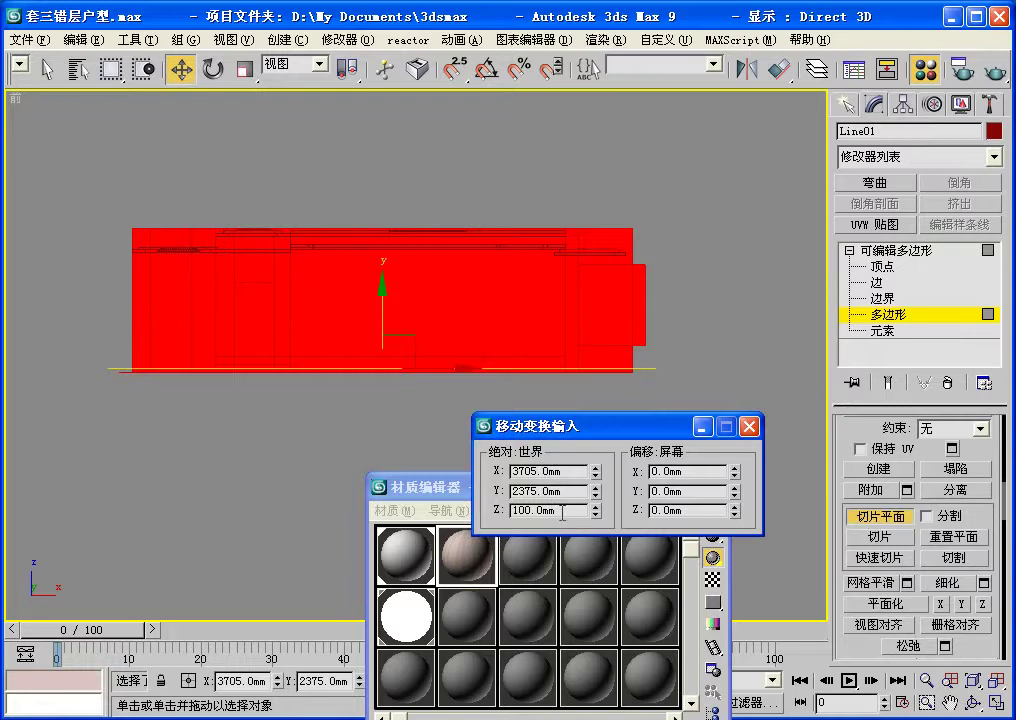
double_click(531, 510)
type("460")
key("Return")
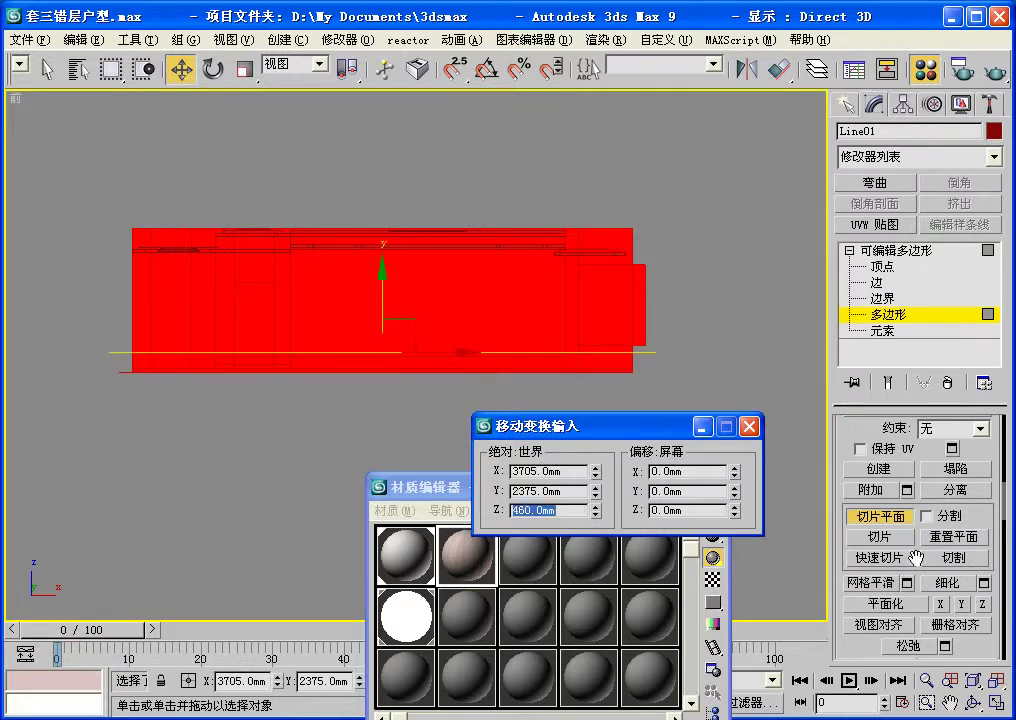
left_click(748, 426)
left_click(826, 374)
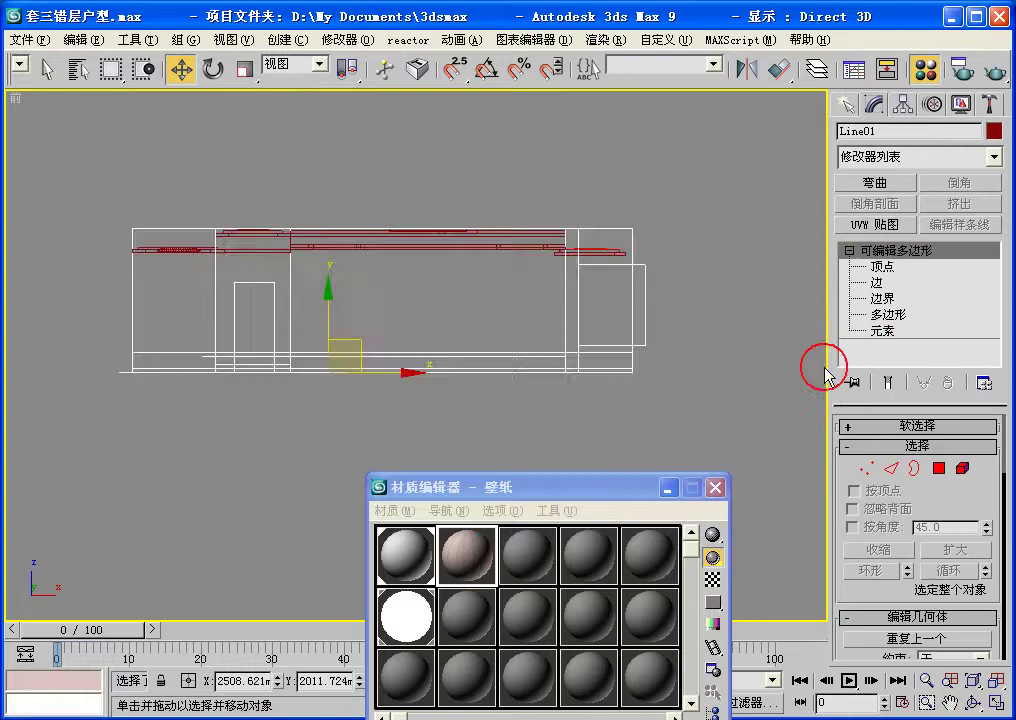
key("alt+w")
Step: Select the baseboard strip polygons along the bottom of the wall in the perspective view
scroll(703, 413, "up", 3)
key("alt+w")
scroll(460, 340, "up", 3)
scroll(350, 308, "up", 3)
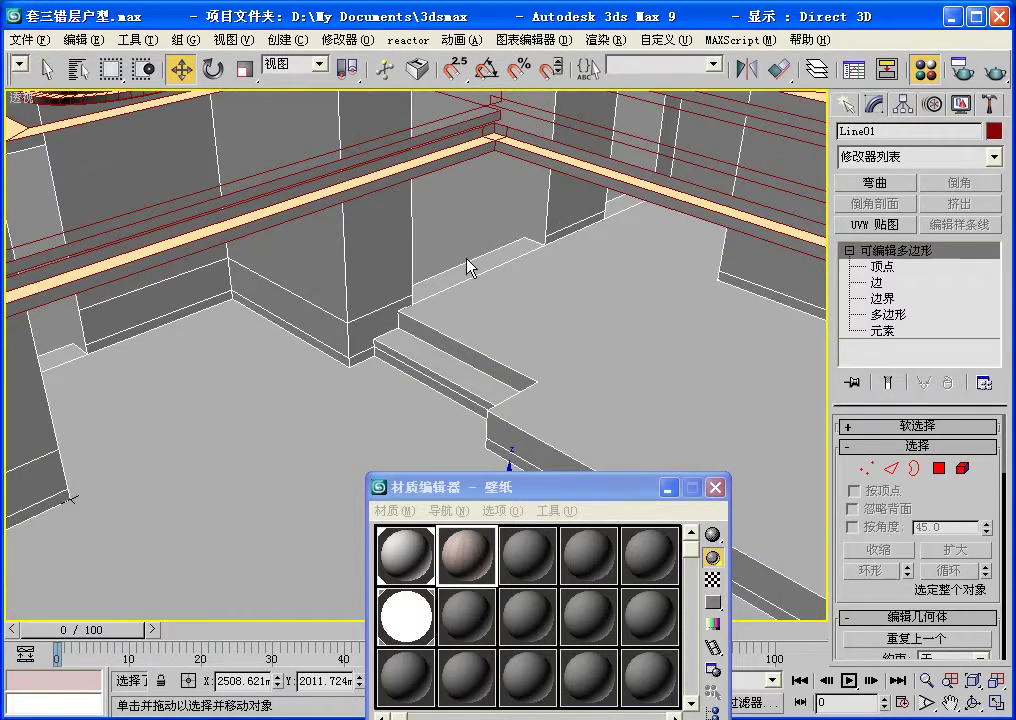
key("4")
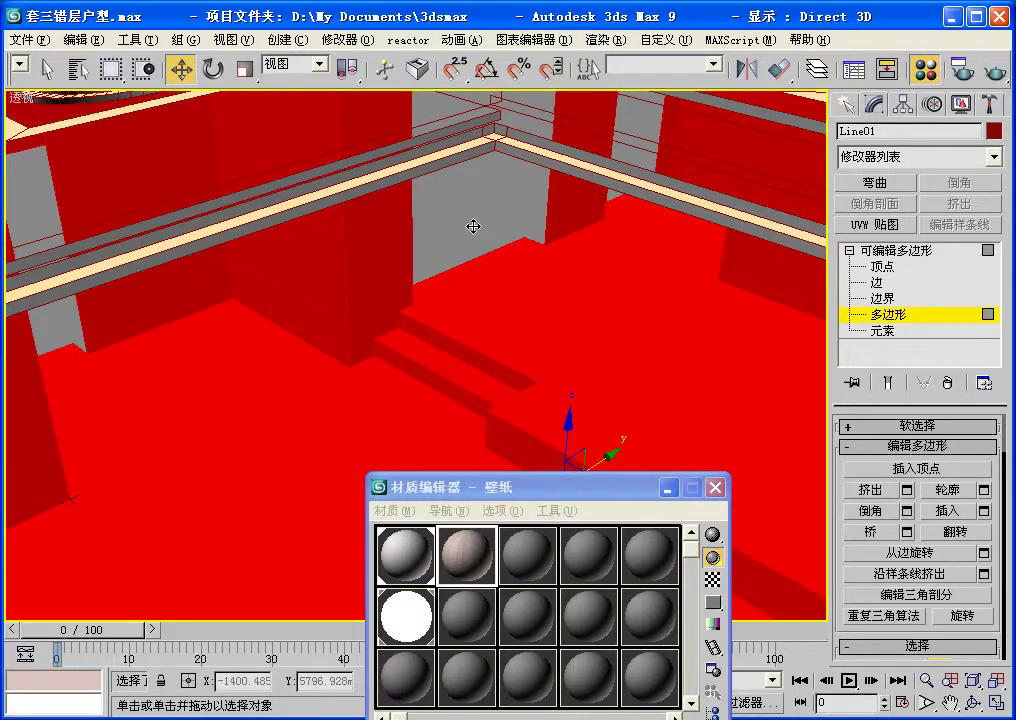
left_click(375, 180)
key("shift+z")
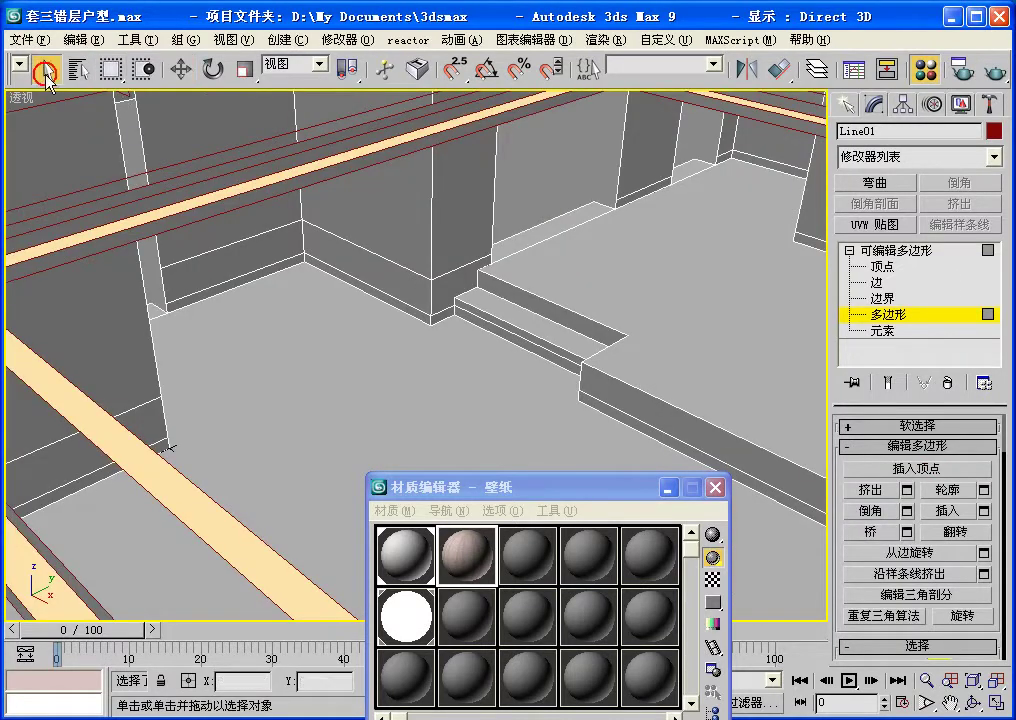
left_click(45, 68)
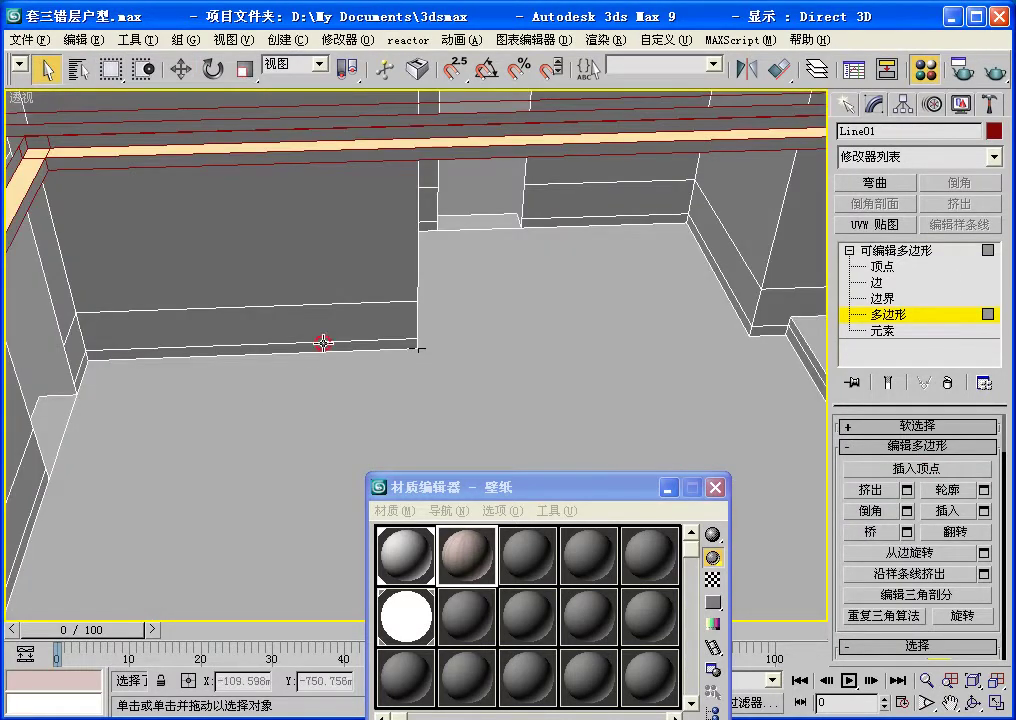
left_click(324, 346)
key("shift+z")
key("shift+z")
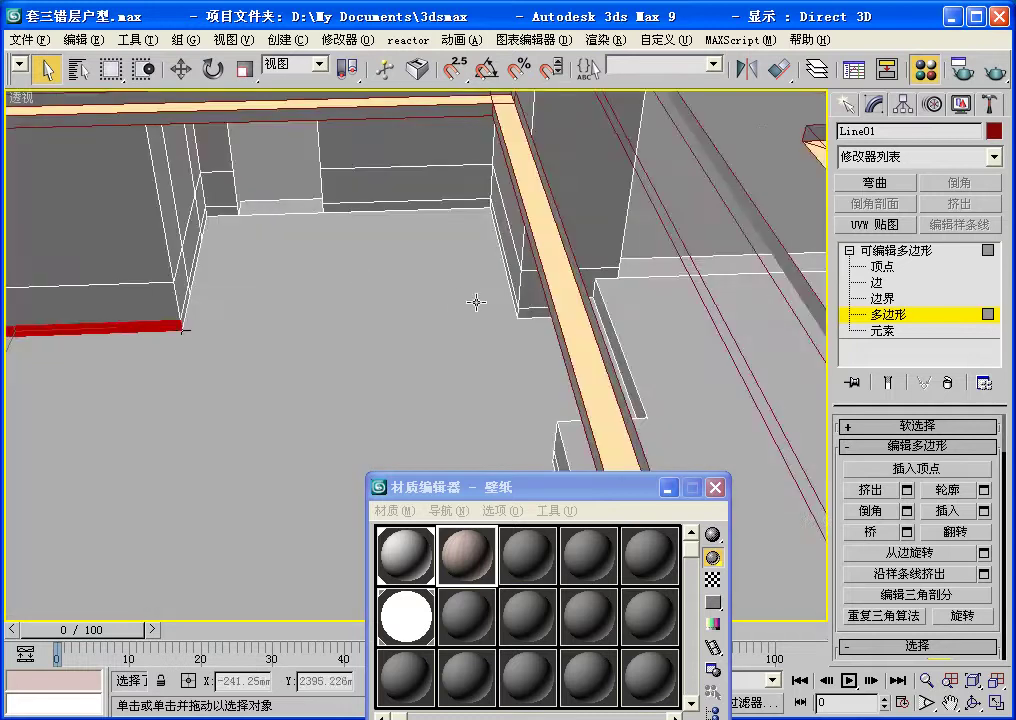
key("shift+z")
left_click(603, 256)
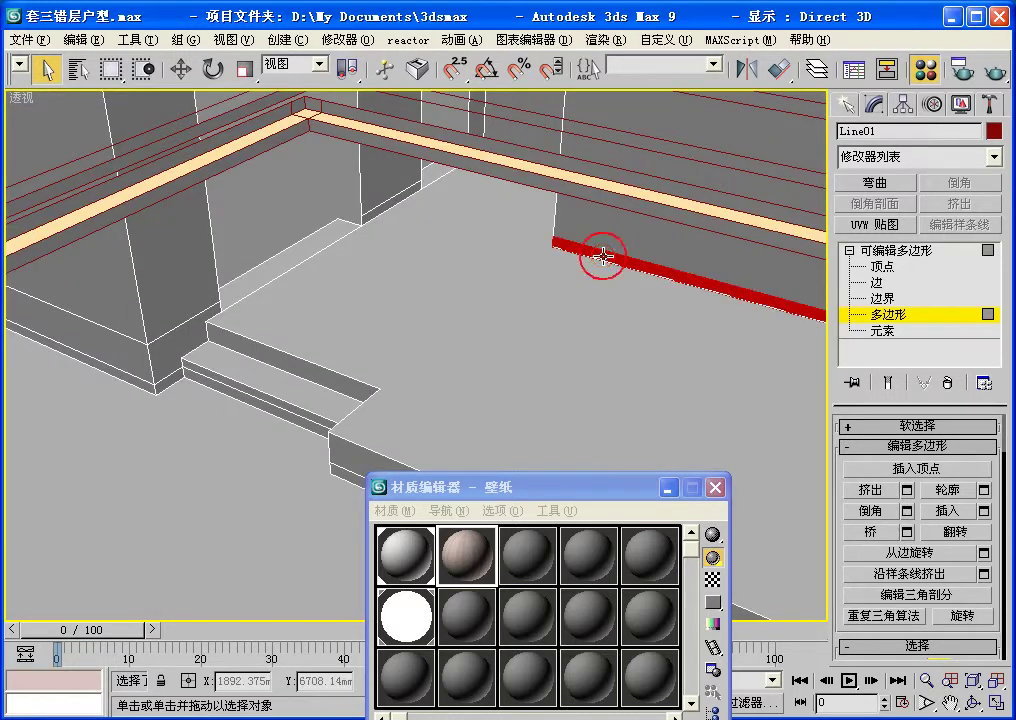
Step: Extrude the selected baseboard strips by 8 mm
left_click(907, 490)
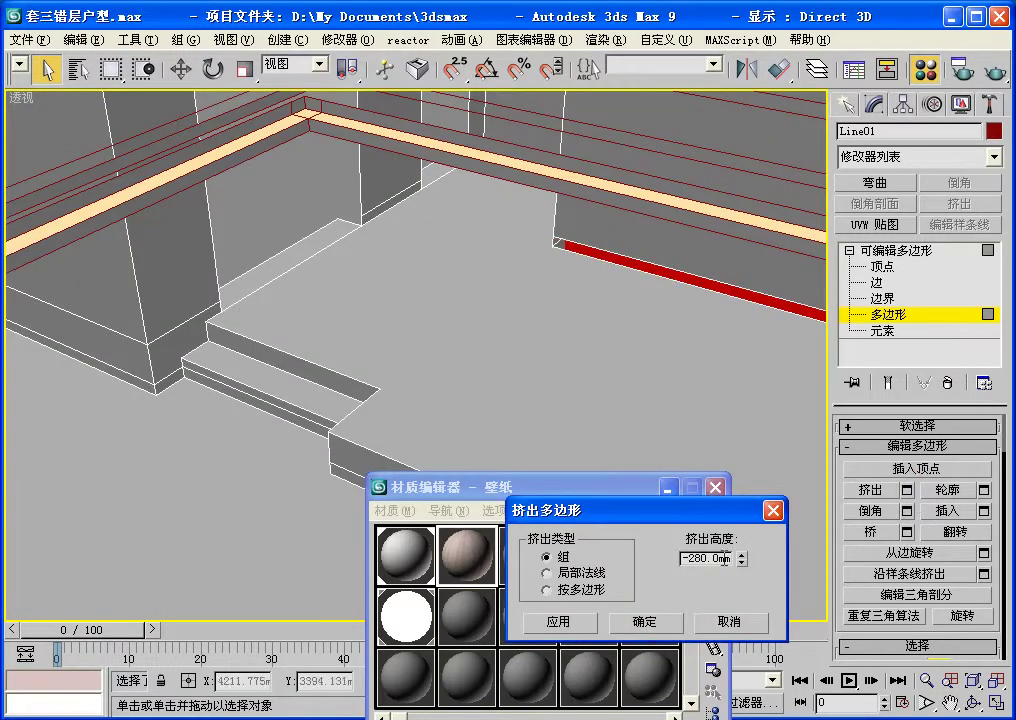
left_click(552, 556)
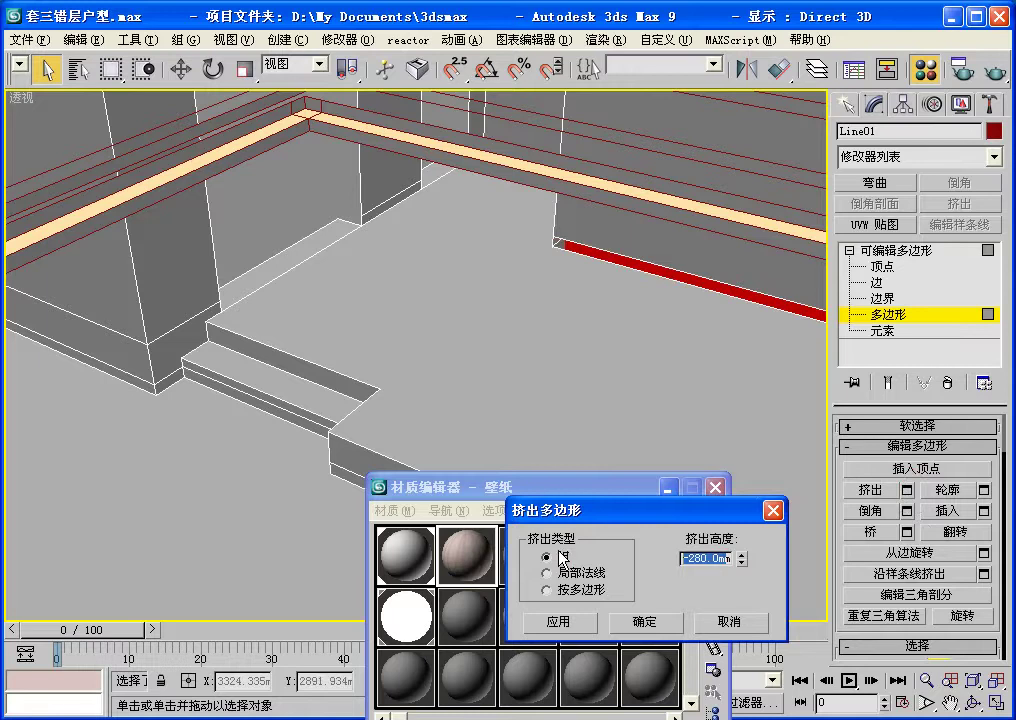
type("8000")
key("Return")
type("8")
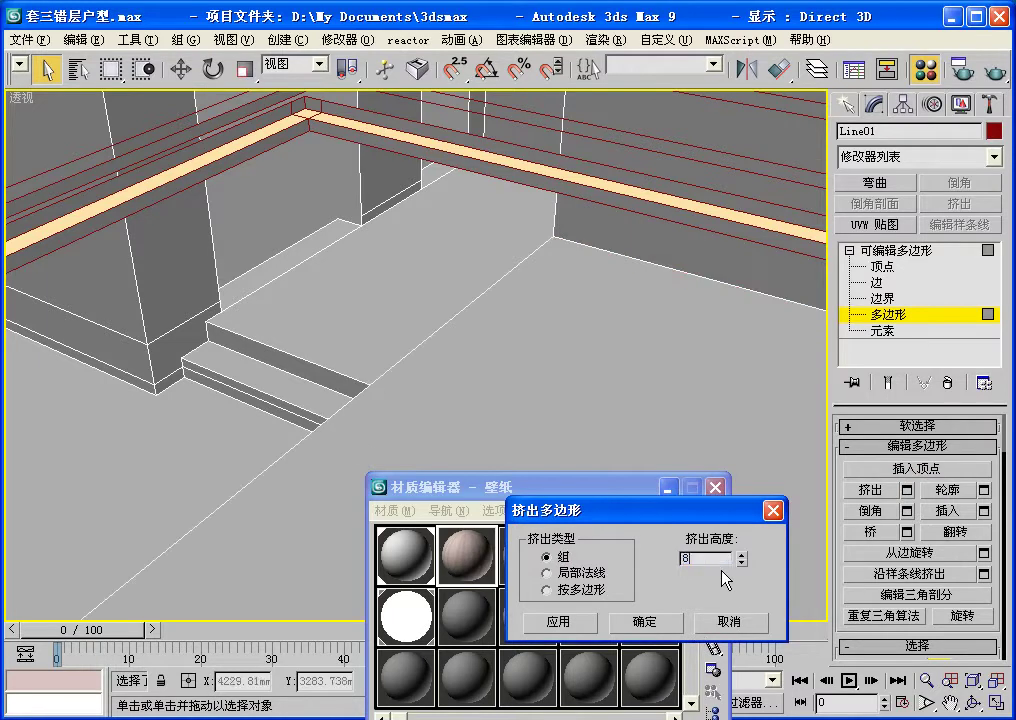
key("Return")
left_click(673, 621)
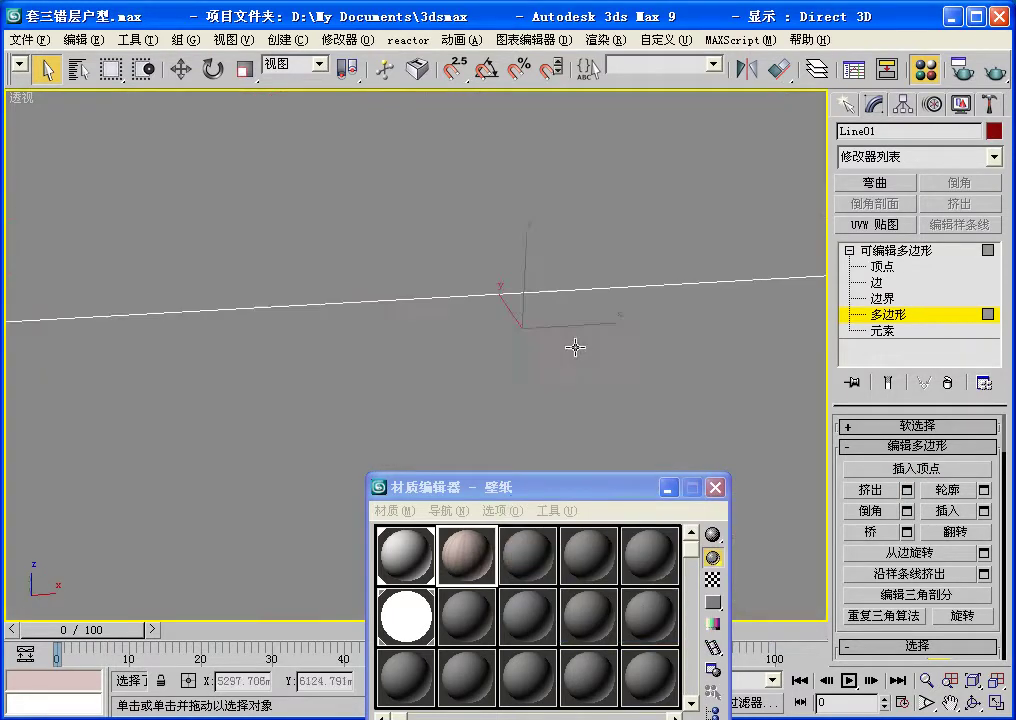
Step: Extrude the right wall's baseboard strip with the same 8 mm setting
mouse_move(574, 345)
middle_mouse_down()
mouse_move(274, 340)
mouse_move(363, 335)
middle_mouse_up()
left_click(742, 277)
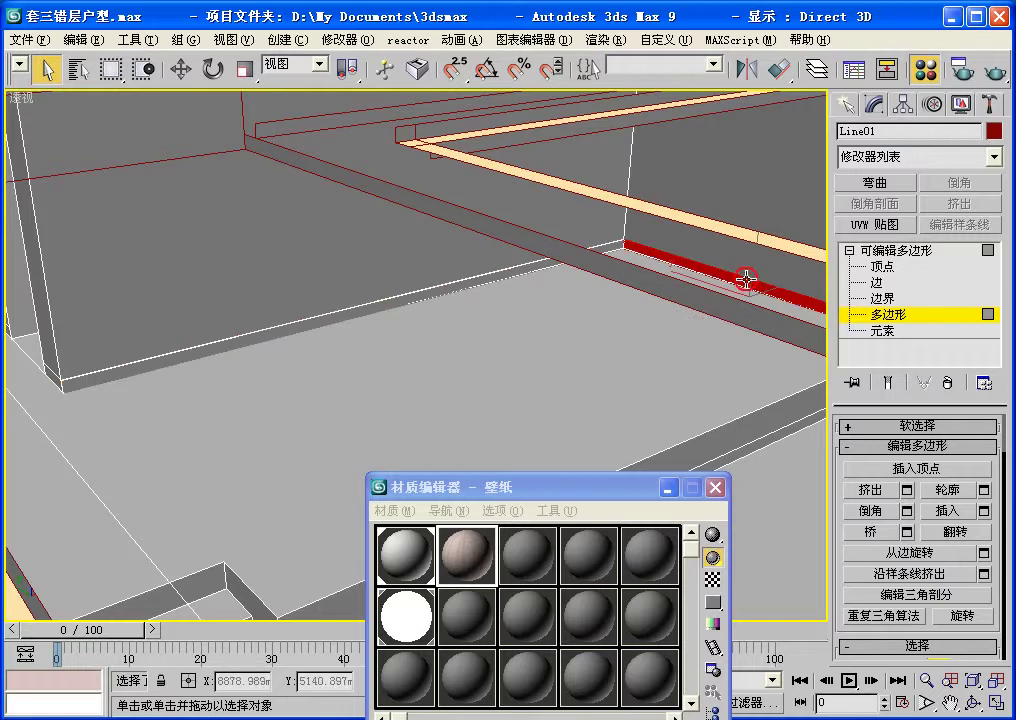
left_click(907, 490)
left_click(668, 618)
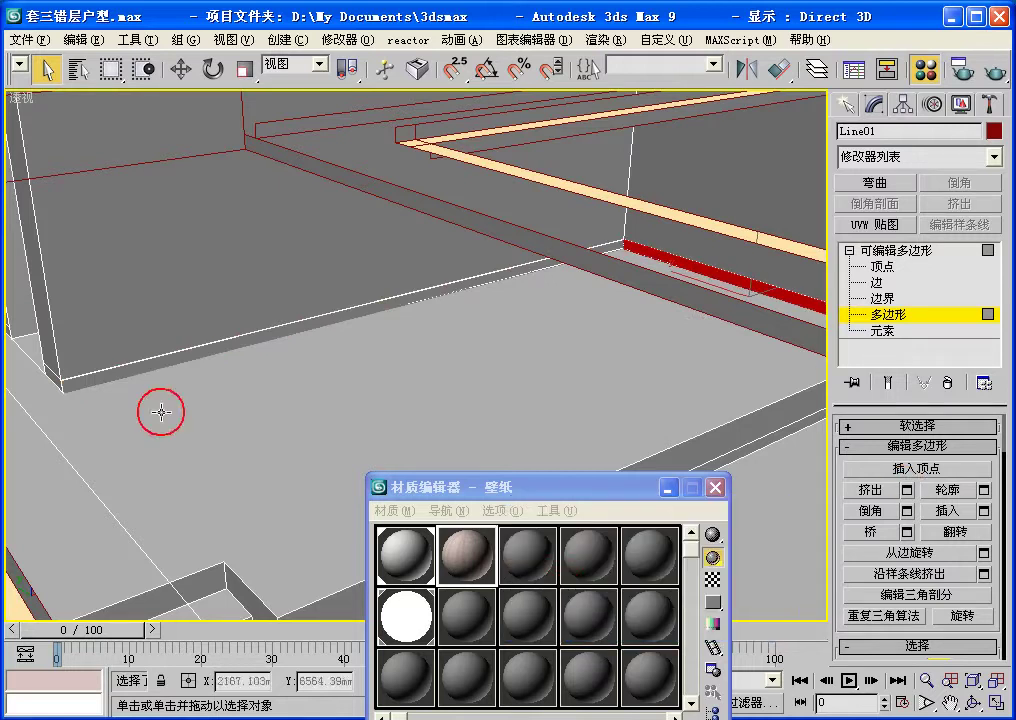
Step: Pick the small end face at the left corner, then return Line01 to object level with Move active
left_click(52, 377)
left_click(52, 377)
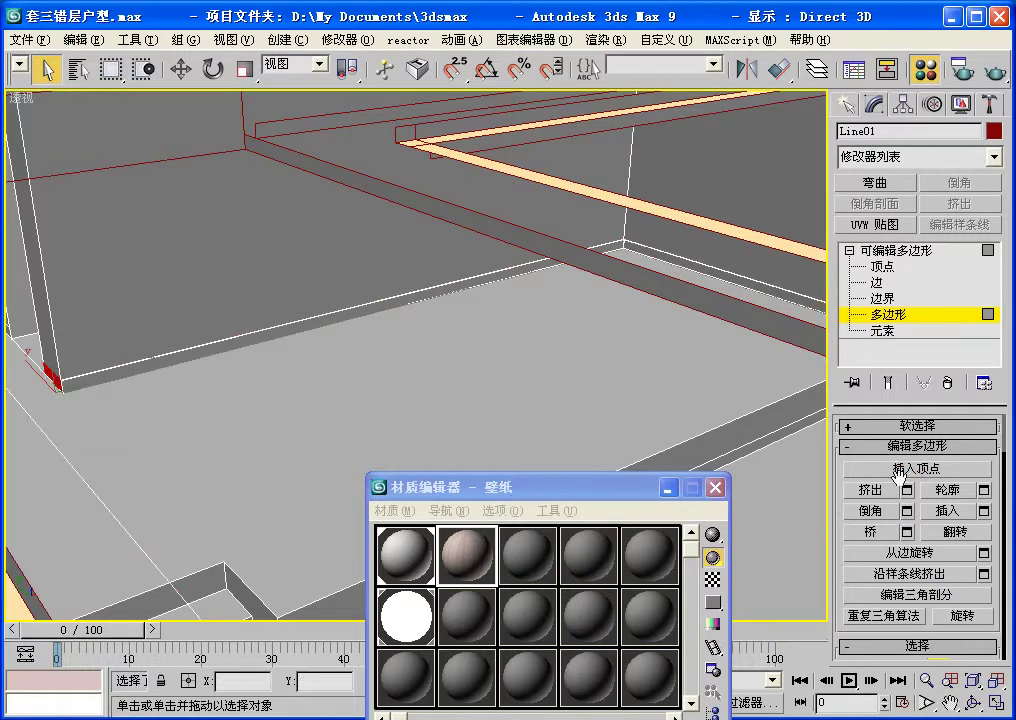
left_click(870, 490)
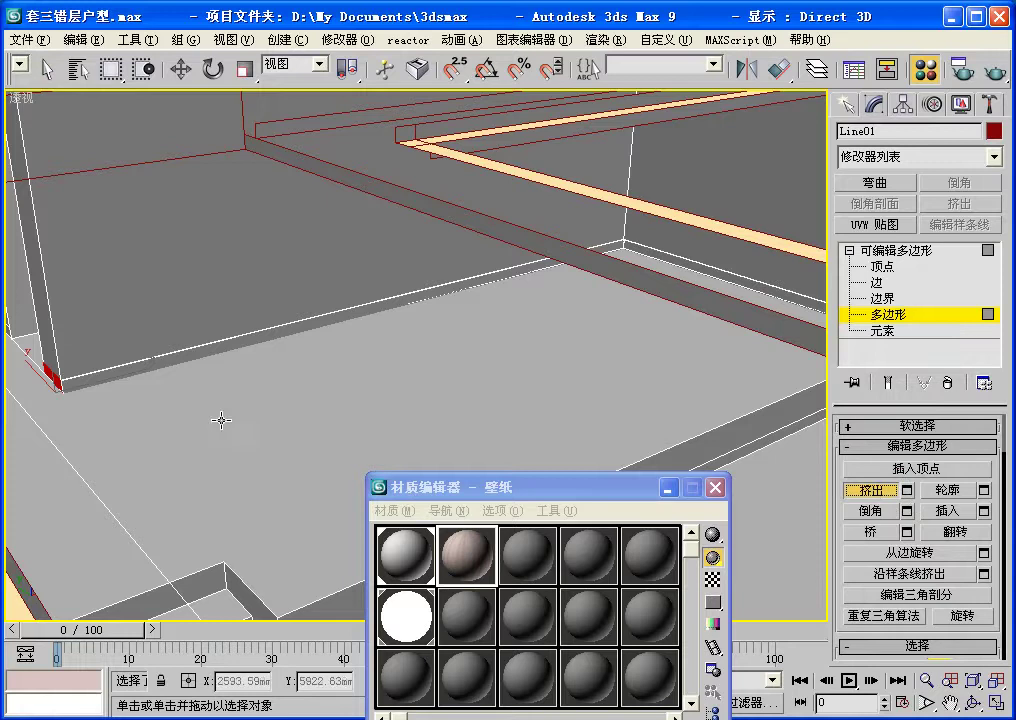
middle_click_drag(221, 420, 400, 342, "alt")
scroll(410, 336, "down", 5)
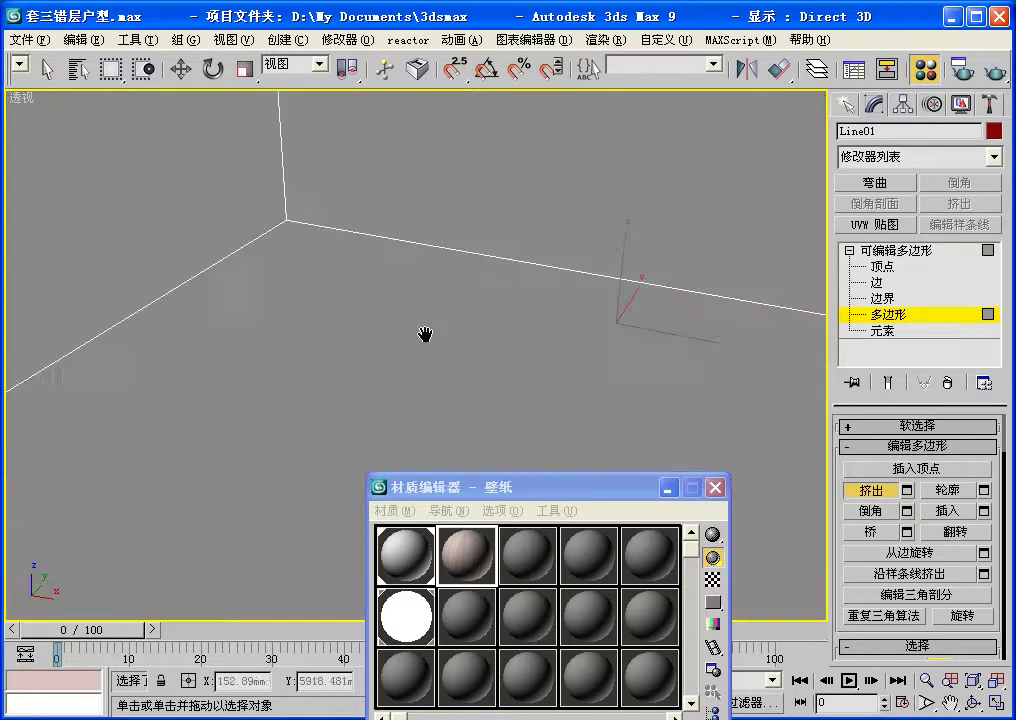
scroll(424, 334, "down", 5)
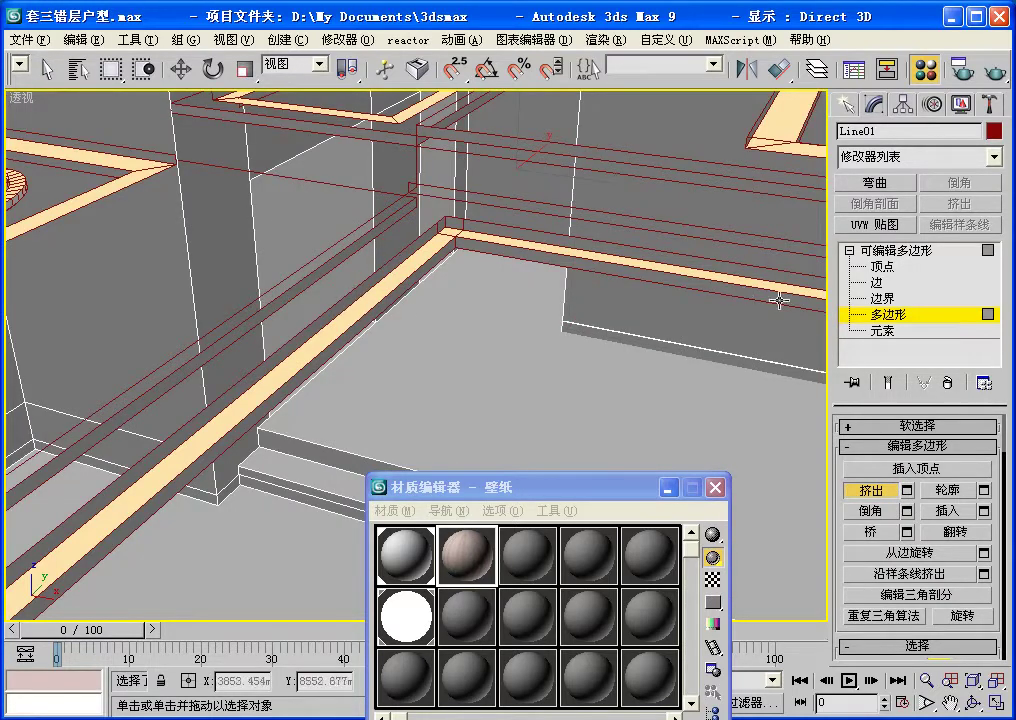
key("4")
key("w")
scroll(671, 322, "down", 5)
scroll(600, 323, "down", 5)
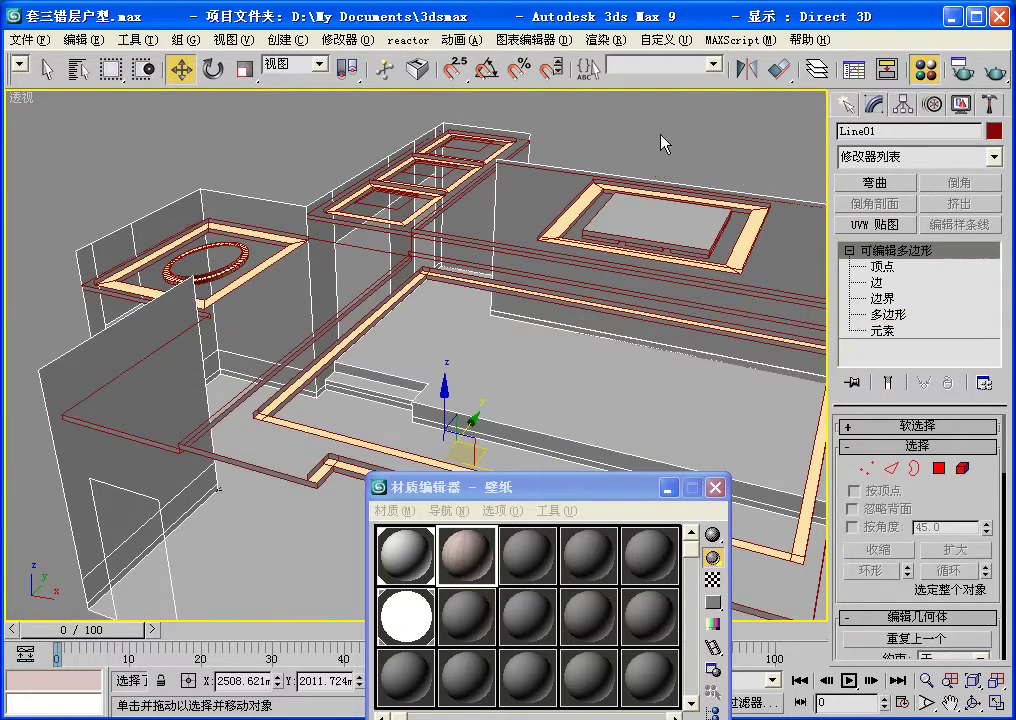
Step: Hide the orange beams and turn on Show Map in Viewport for the wallpaper's diffuse bitmap
right_click(540, 300)
left_click(575, 245)
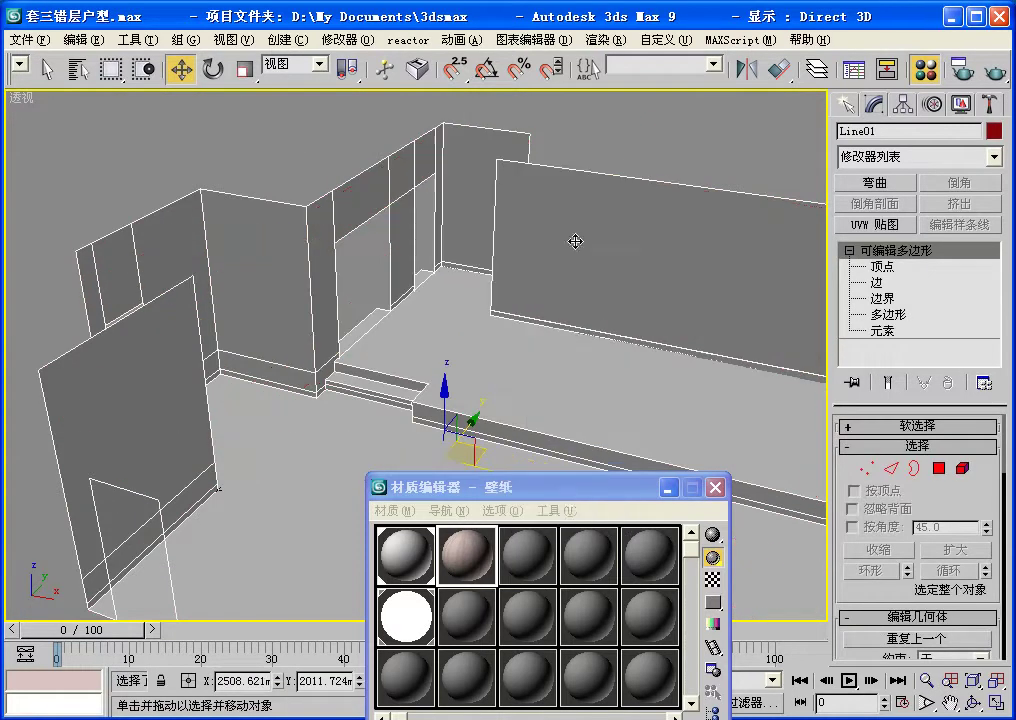
mouse_move(571, 485)
left_mouse_down()
mouse_move(683, 462)
mouse_move(633, 253)
left_mouse_up()
scroll(444, 314, "down", 4)
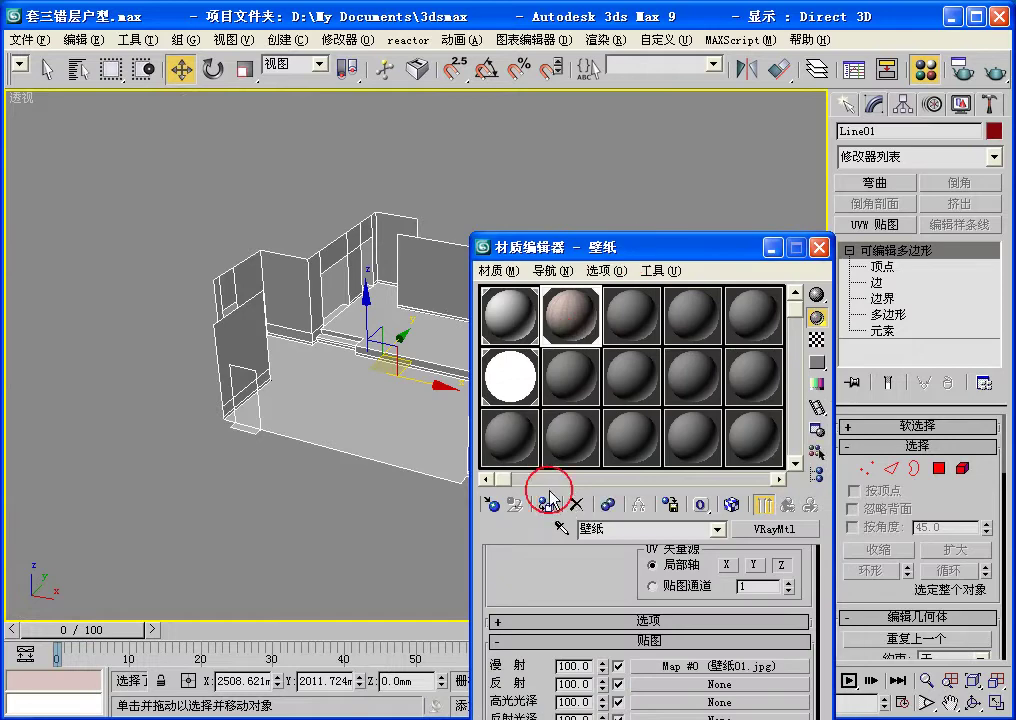
left_click_drag(537, 243, 397, 229)
left_click(575, 650)
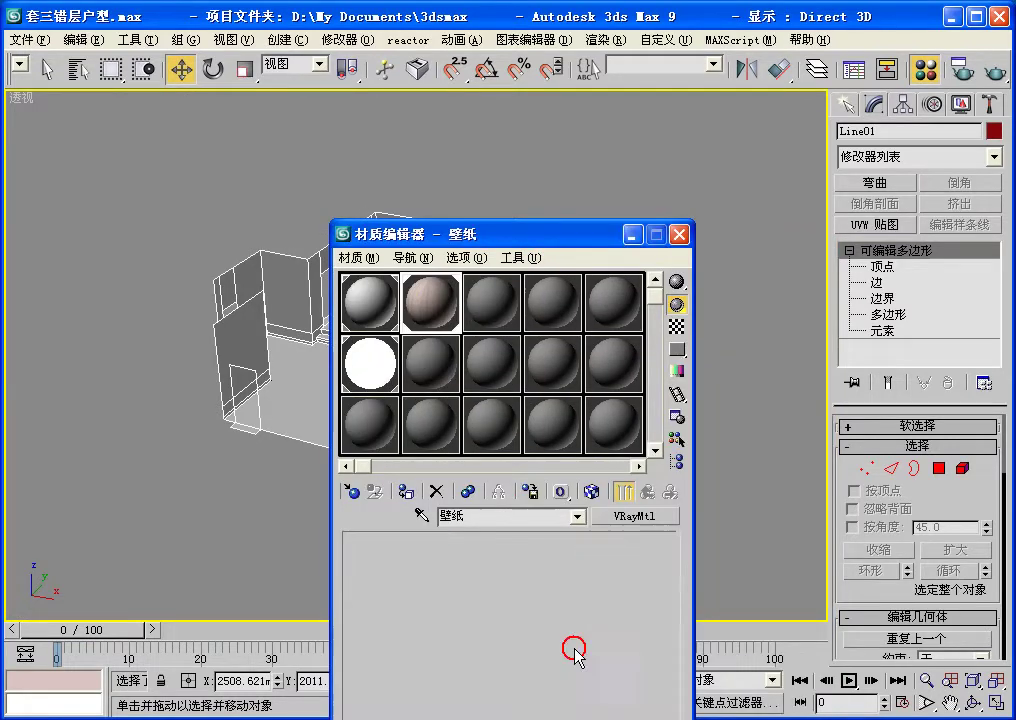
left_click(591, 492)
left_click(680, 234)
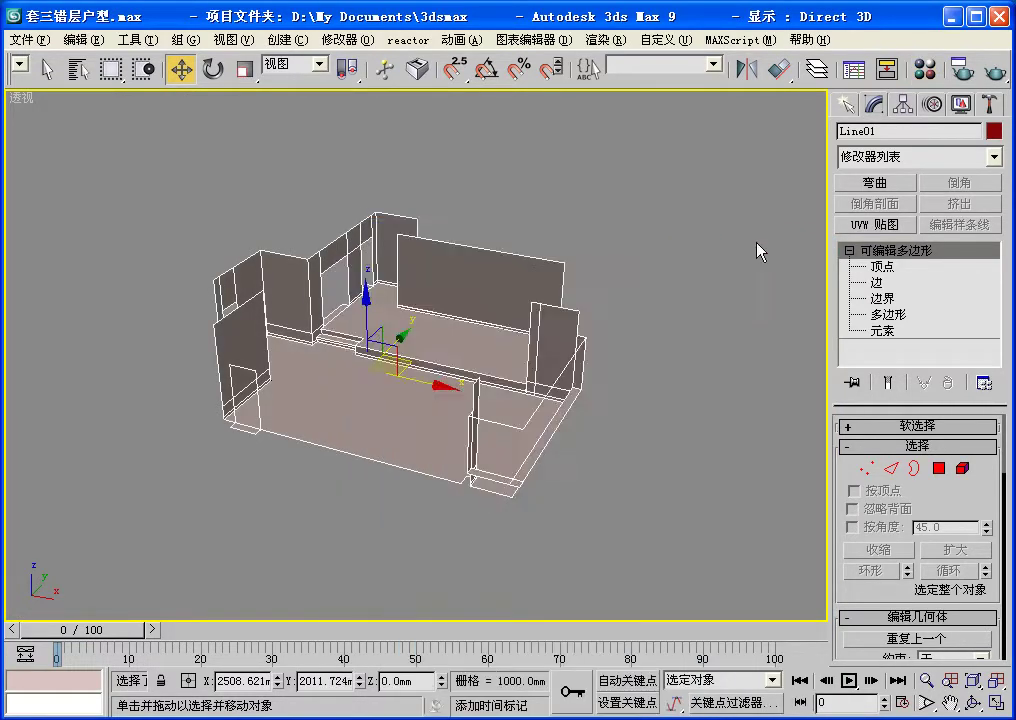
scroll(535, 279, "up", 3)
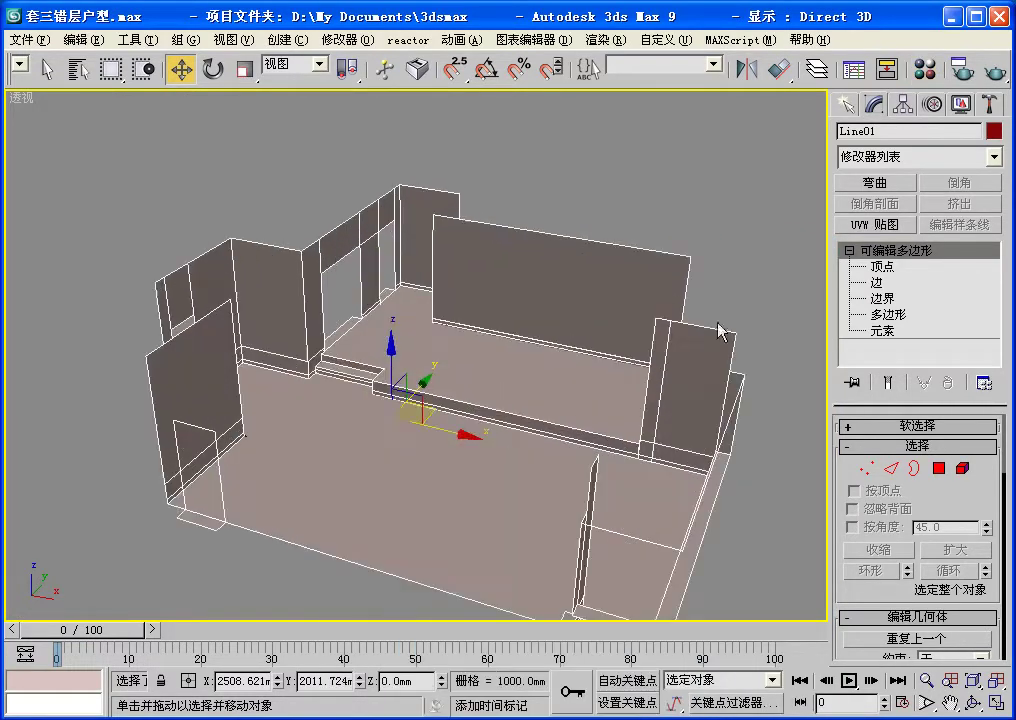
Step: Add a Box UVW Map modifier to Line01 with length and width of 1000 mm
left_click(885, 224)
left_click(878, 530)
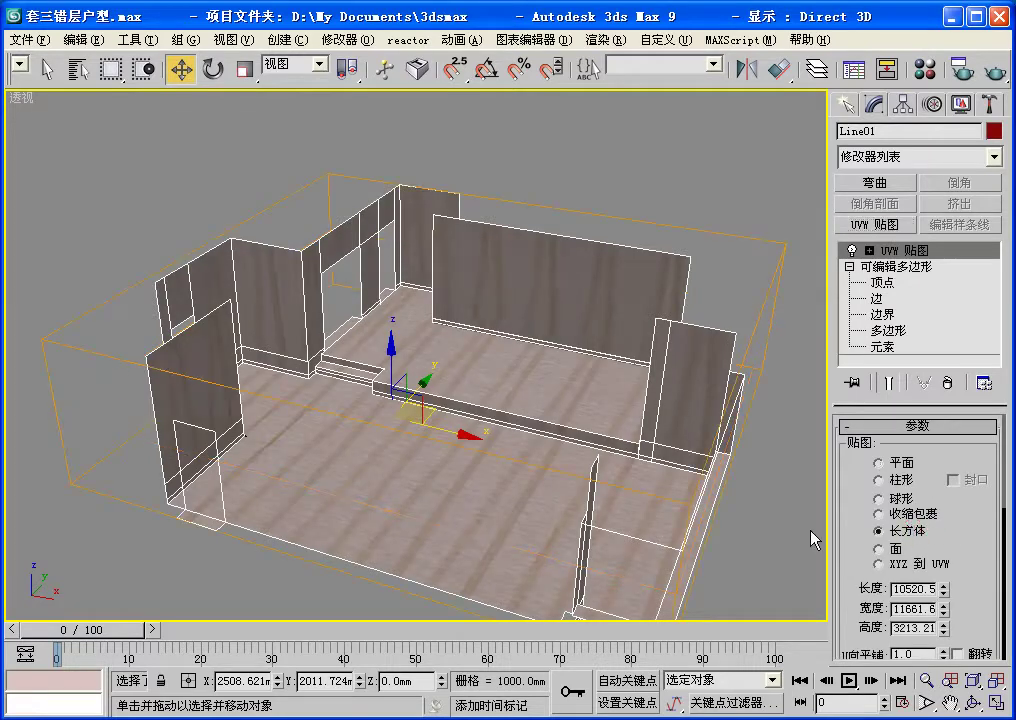
left_click(925, 68)
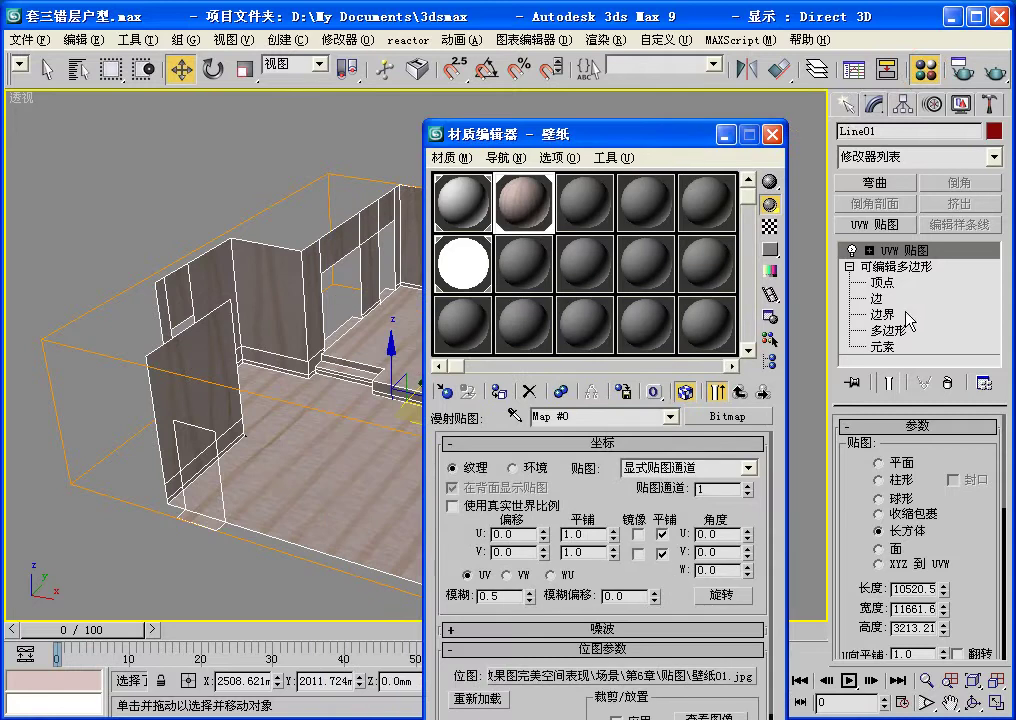
double_click(905, 588)
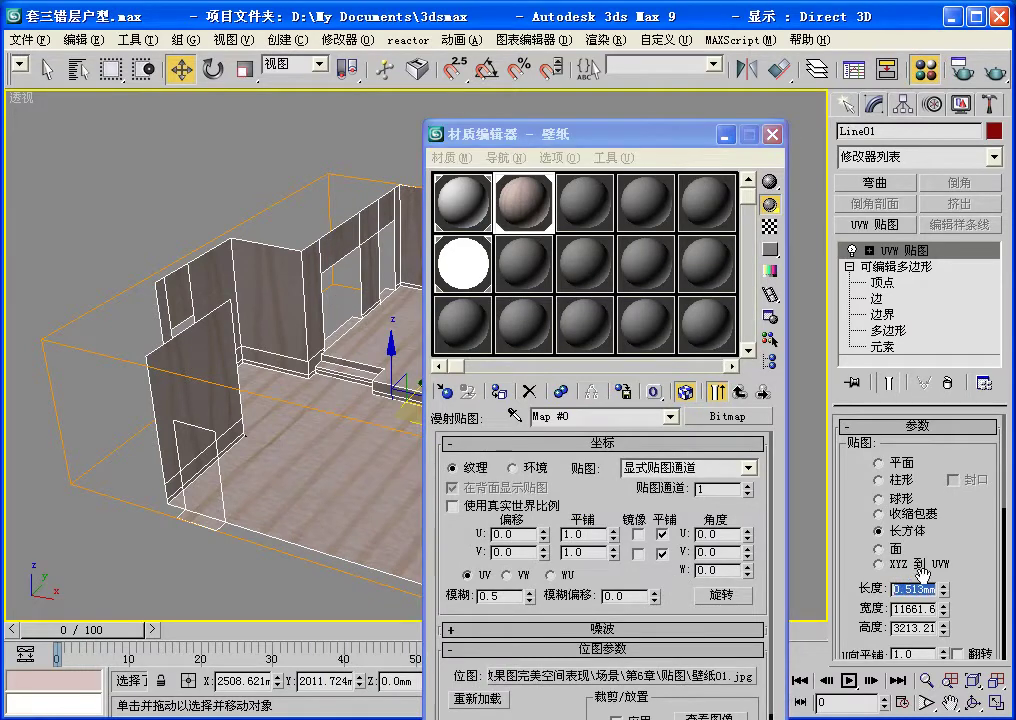
type("1000")
key("Tab")
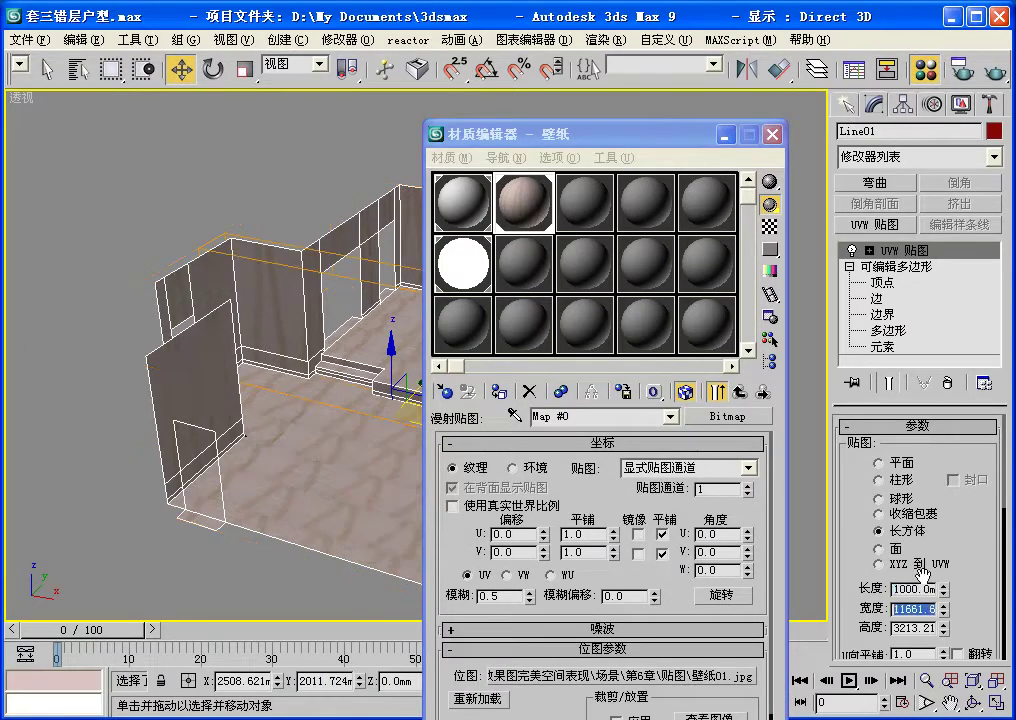
type("1000")
key("Return")
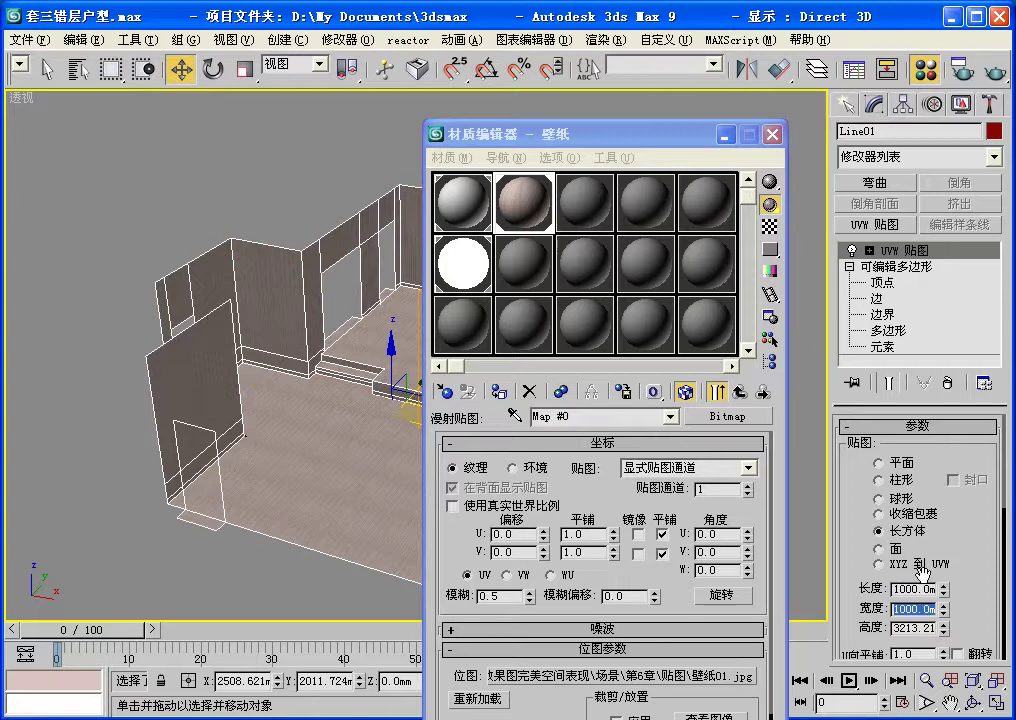
left_click(772, 134)
scroll(574, 318, "up", 2)
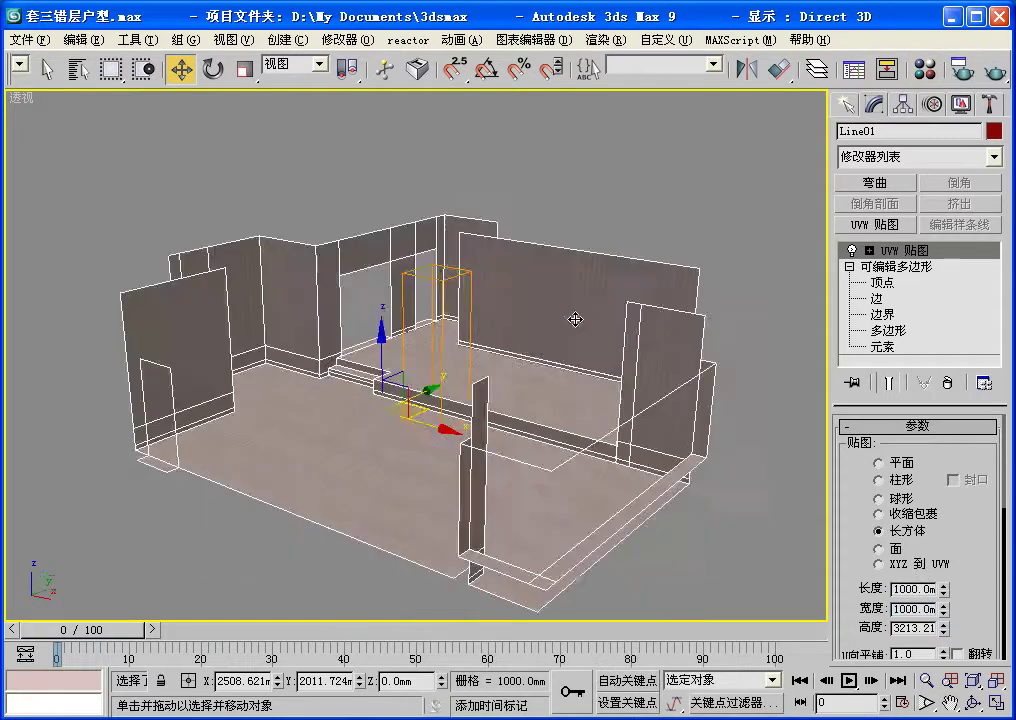
scroll(628, 232, "up", 4)
scroll(453, 362, "down", 6)
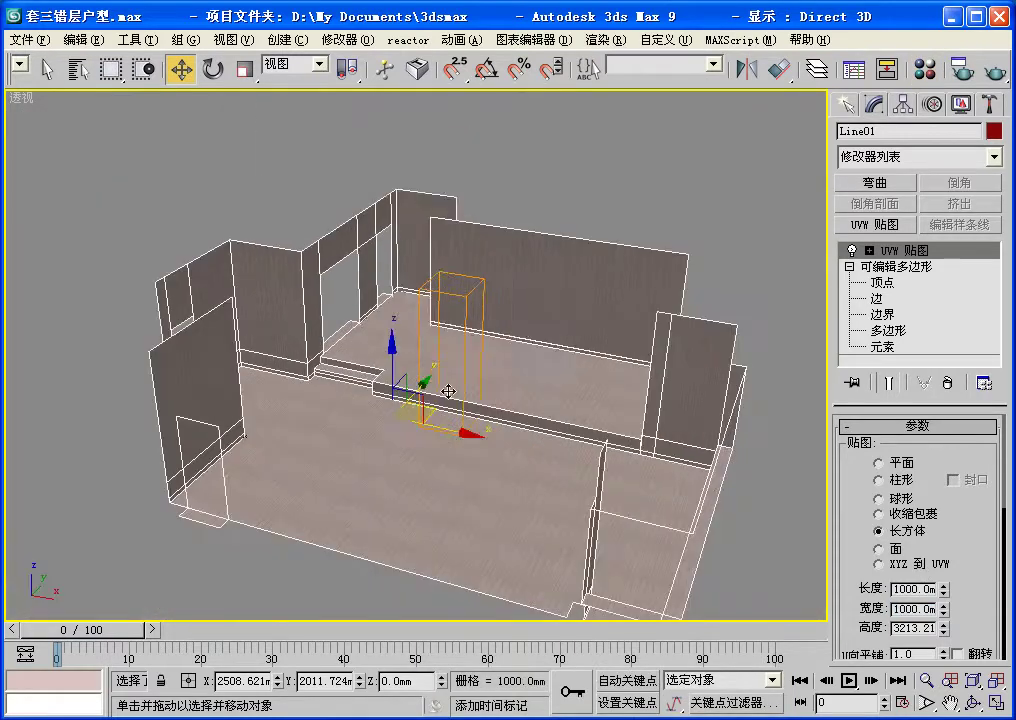
Step: Convert Line01 to an Editable Poly, baking in the box mapping
right_click(416, 220)
mouse_move(478, 385)
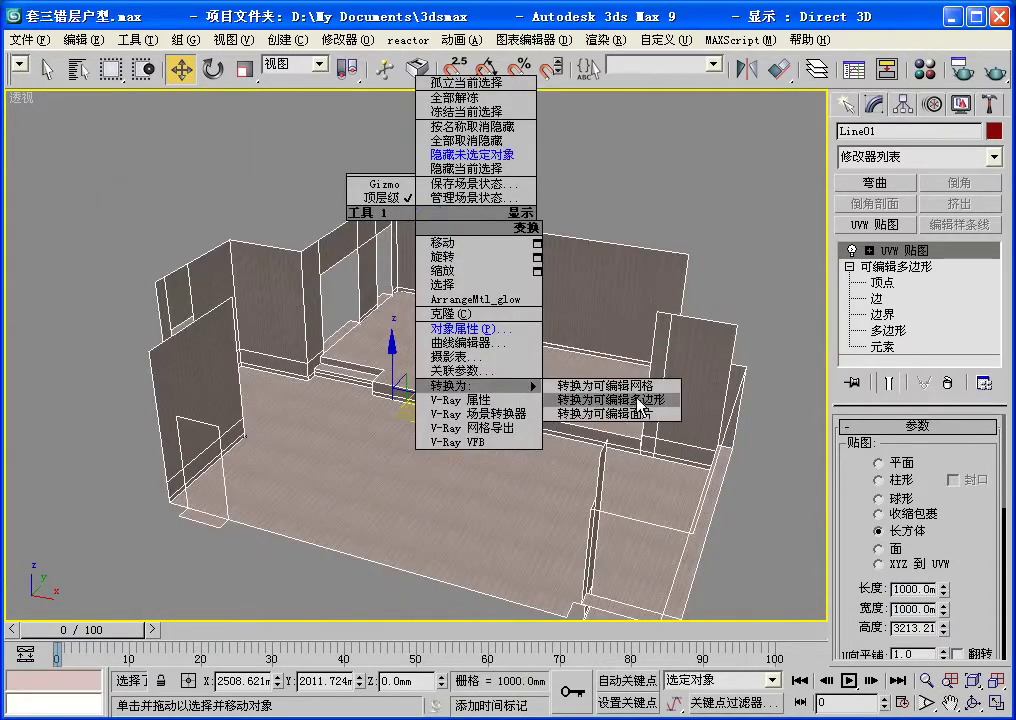
left_click(620, 428)
middle_click_drag(620, 428, 565, 395, "alt")
left_click(562, 240)
left_click(556, 263)
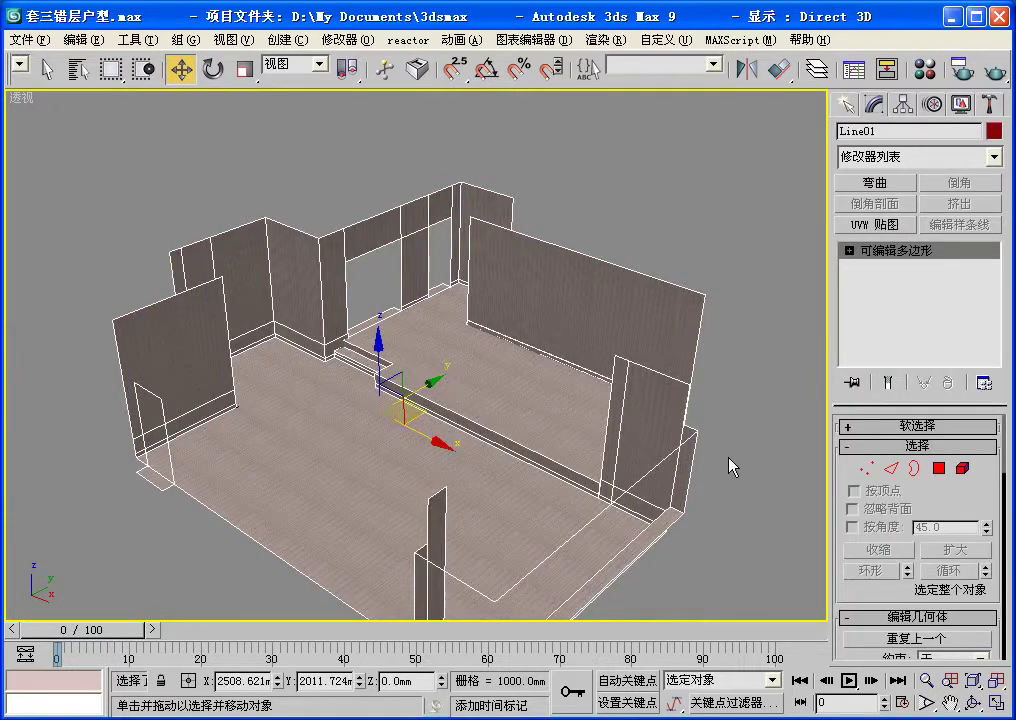
Step: At Element level, select the wall and floor element and maximize the perspective view
left_click(962, 467)
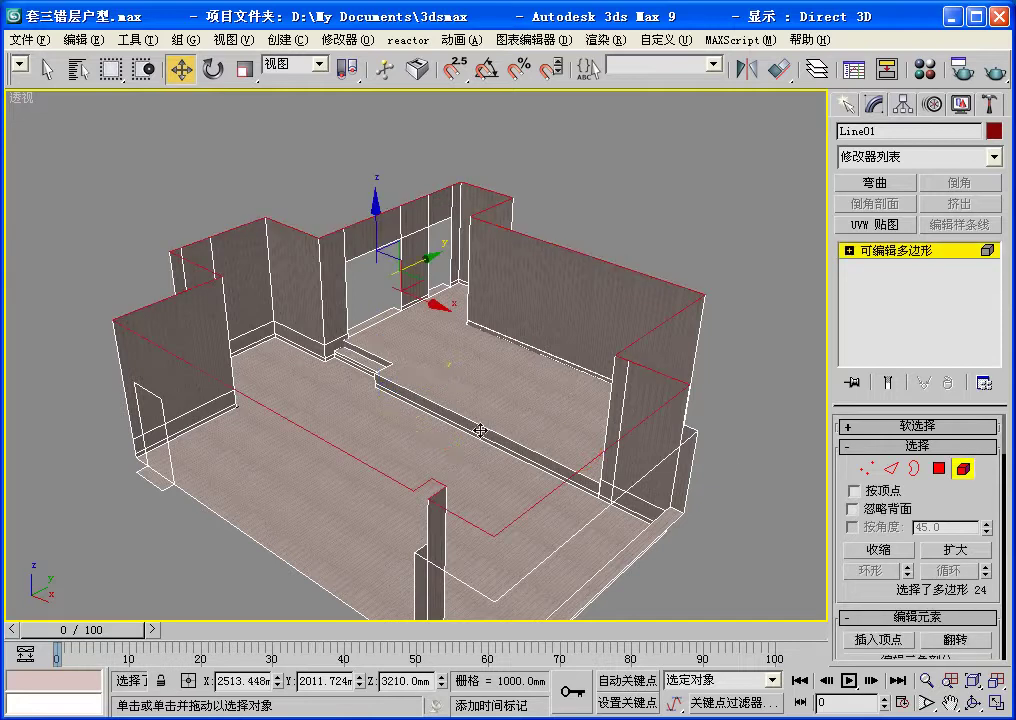
left_click(504, 415)
key("alt+w")
left_click(578, 261)
key("alt+w")
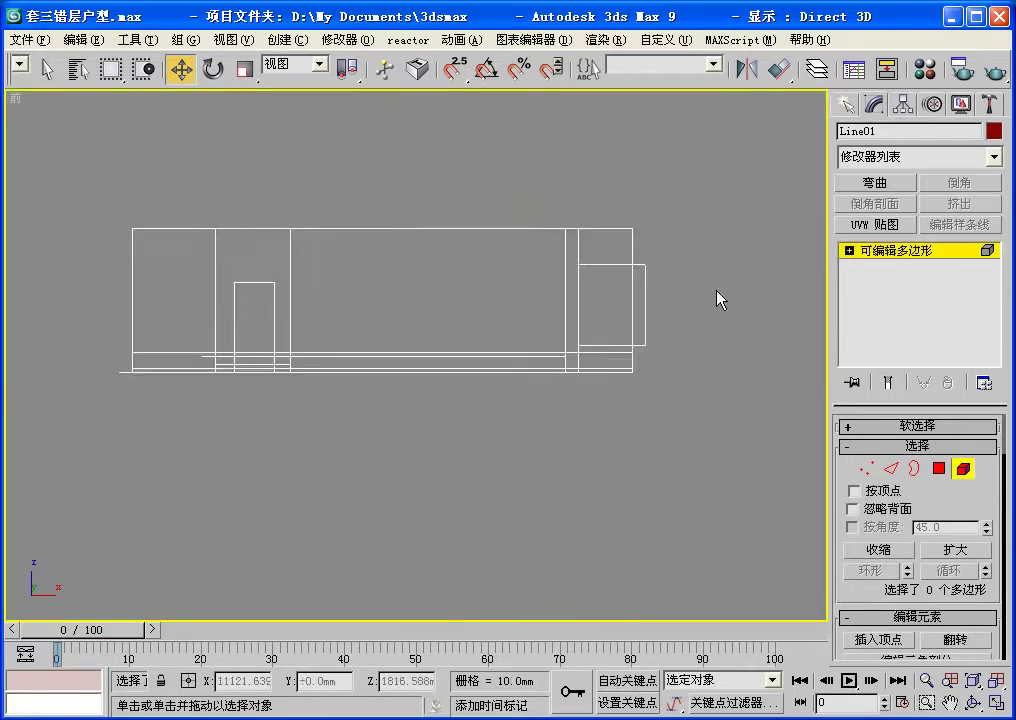
key("alt+w")
left_click(679, 448)
key("alt+w")
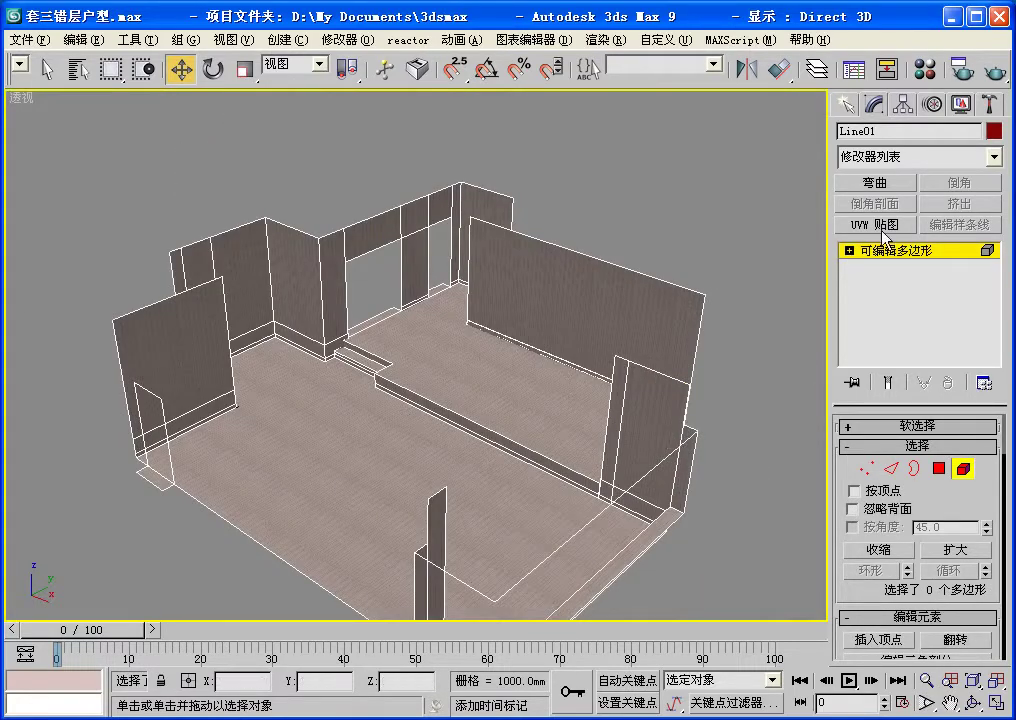
key("m")
left_click_drag(664, 139, 658, 84)
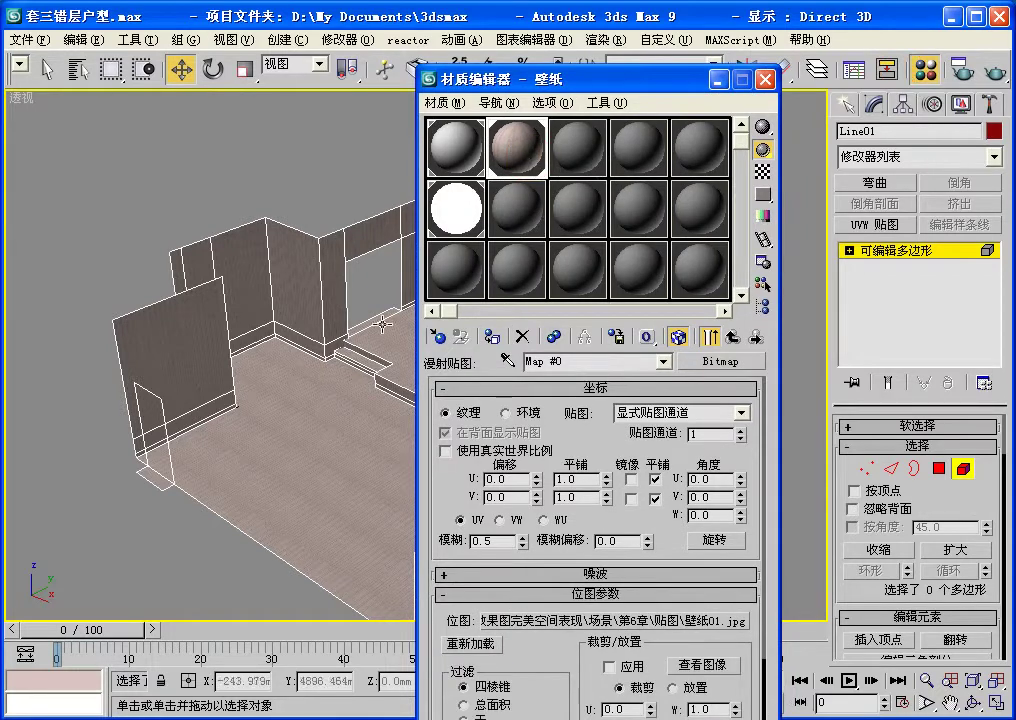
left_click_drag(531, 165, 318, 406)
scroll(318, 406, "down", 3)
left_click_drag(545, 80, 660, 218)
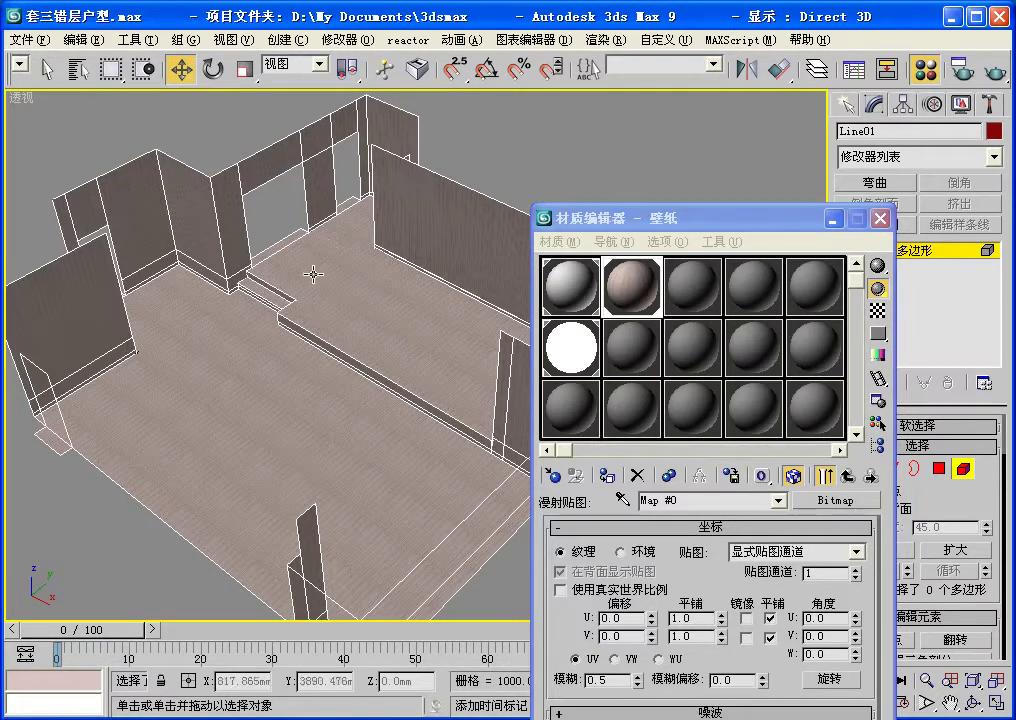
scroll(154, 314, "up", 5)
scroll(248, 295, "down", 2)
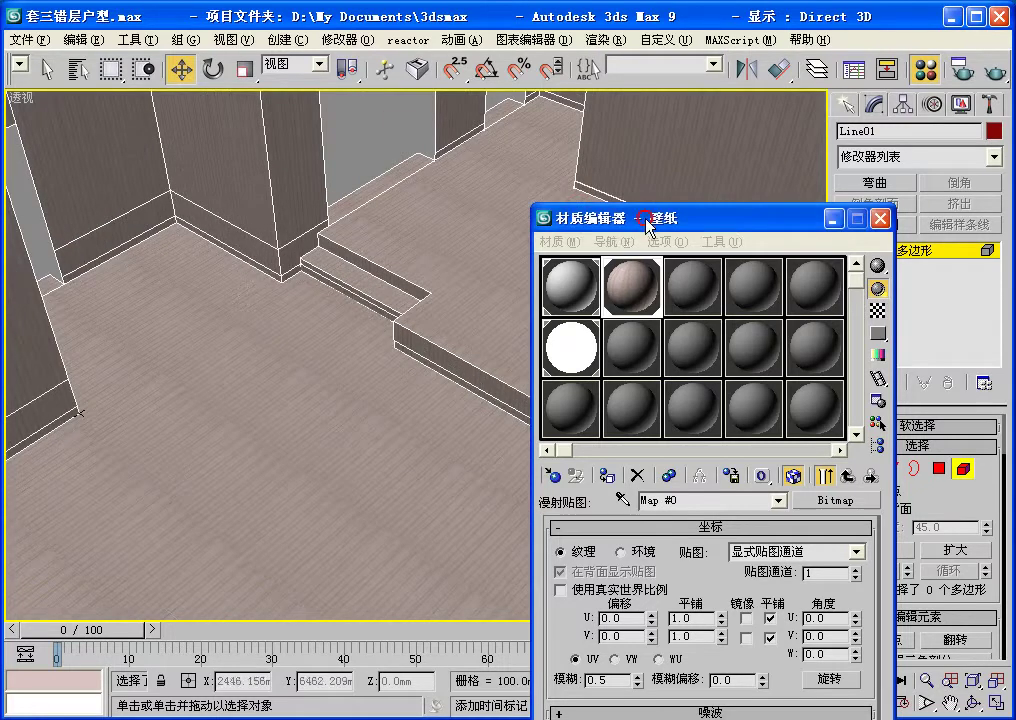
scroll(162, 237, "up", 2)
mouse_move(651, 219)
left_mouse_down()
mouse_move(438, 133)
mouse_move(424, 140)
left_mouse_up()
Step: Copy the wallpaper material into slot 3 and name it 青石板
left_click(399, 196)
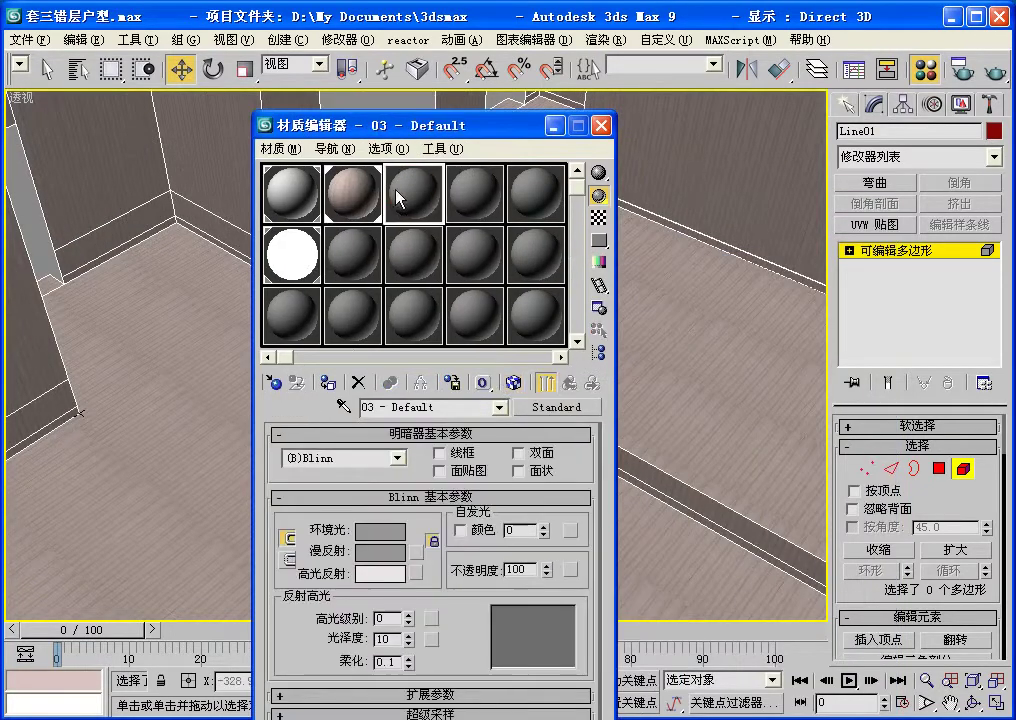
left_click_drag(372, 193, 420, 200)
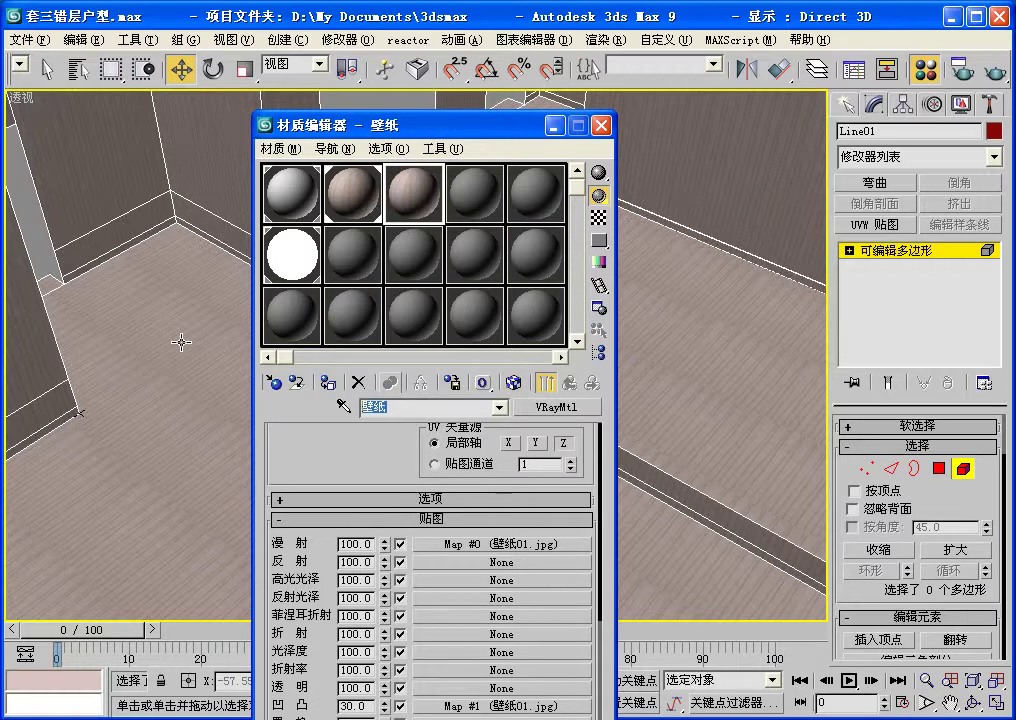
type("qing")
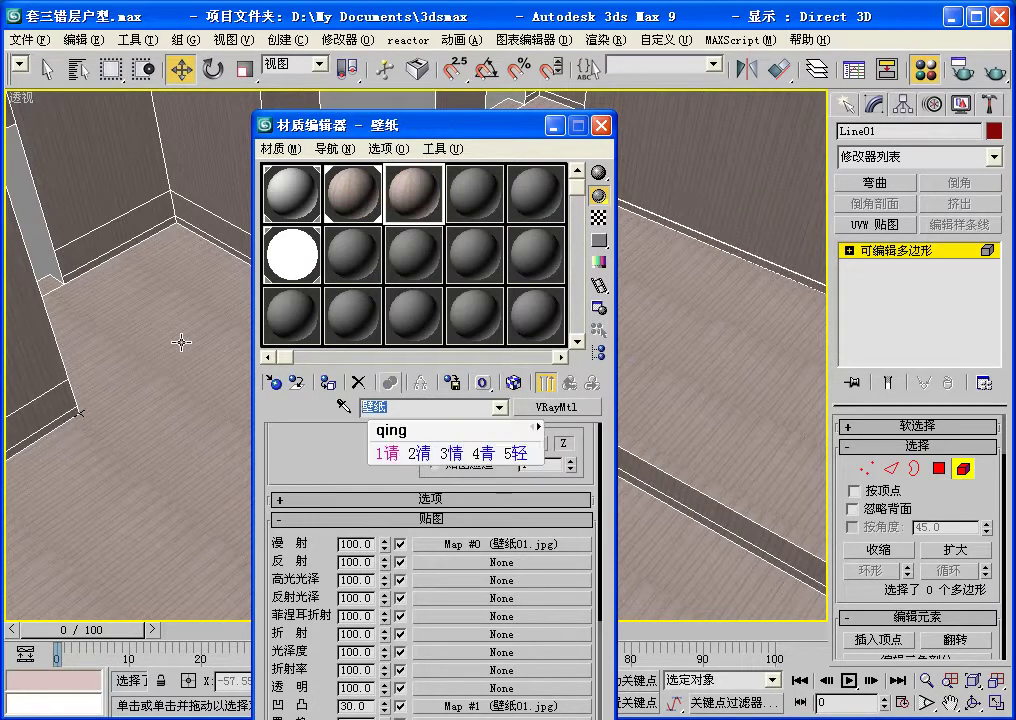
type("shiban")
key("space")
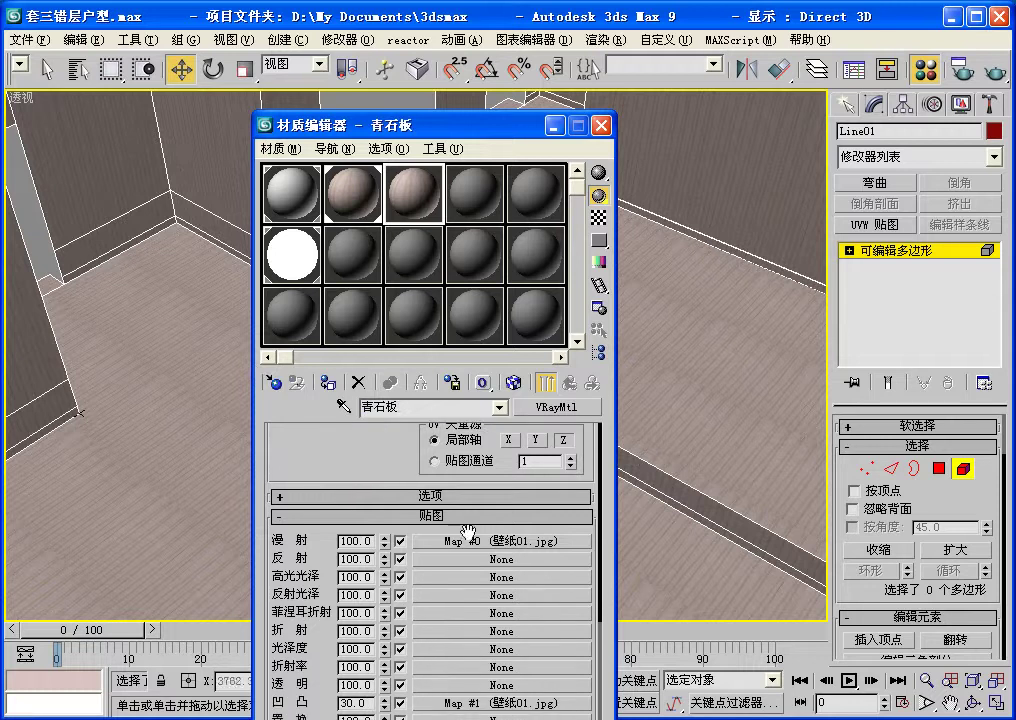
Step: Replace the diffuse bitmap image with 青石01.jpg
left_click(469, 540)
left_click(500, 666)
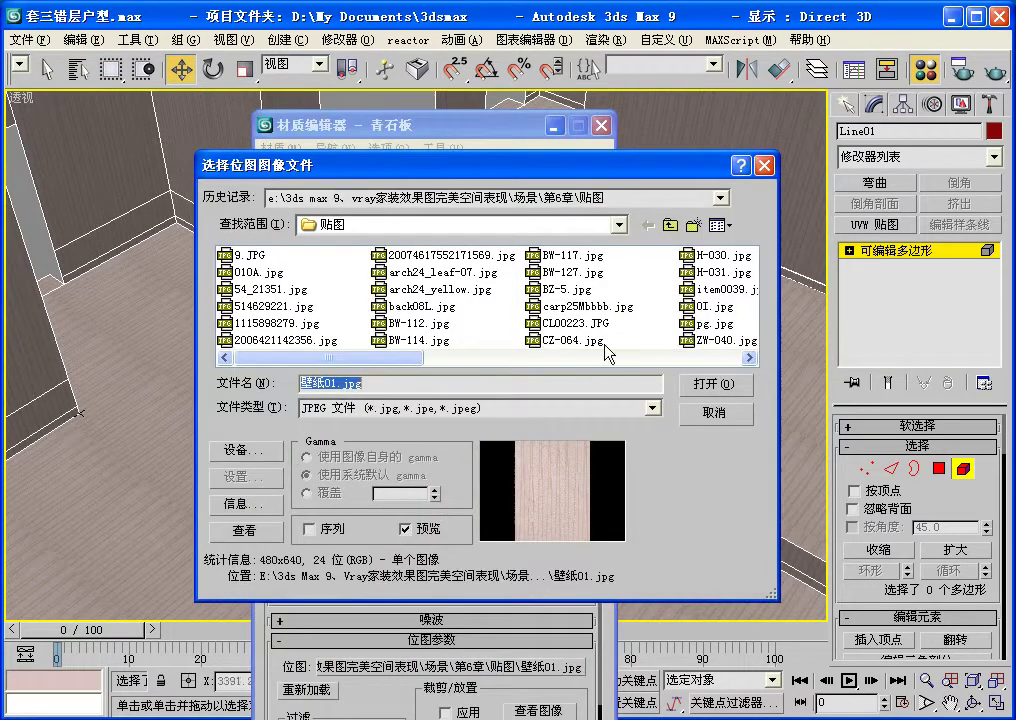
left_click_drag(430, 360, 612, 364)
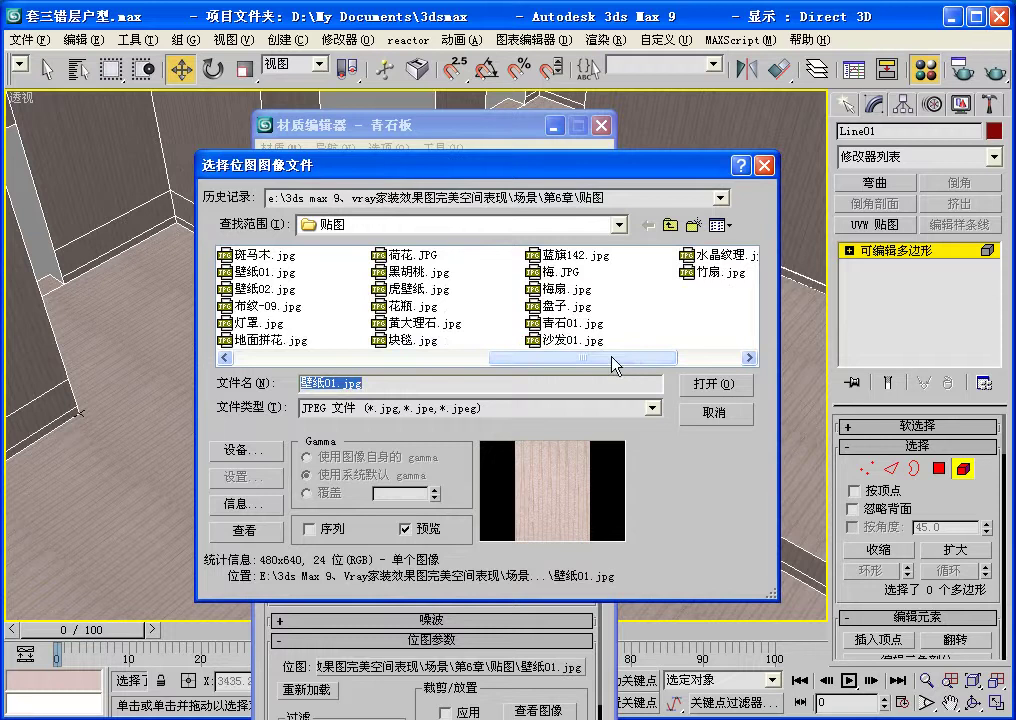
left_click(568, 325)
left_click(690, 384)
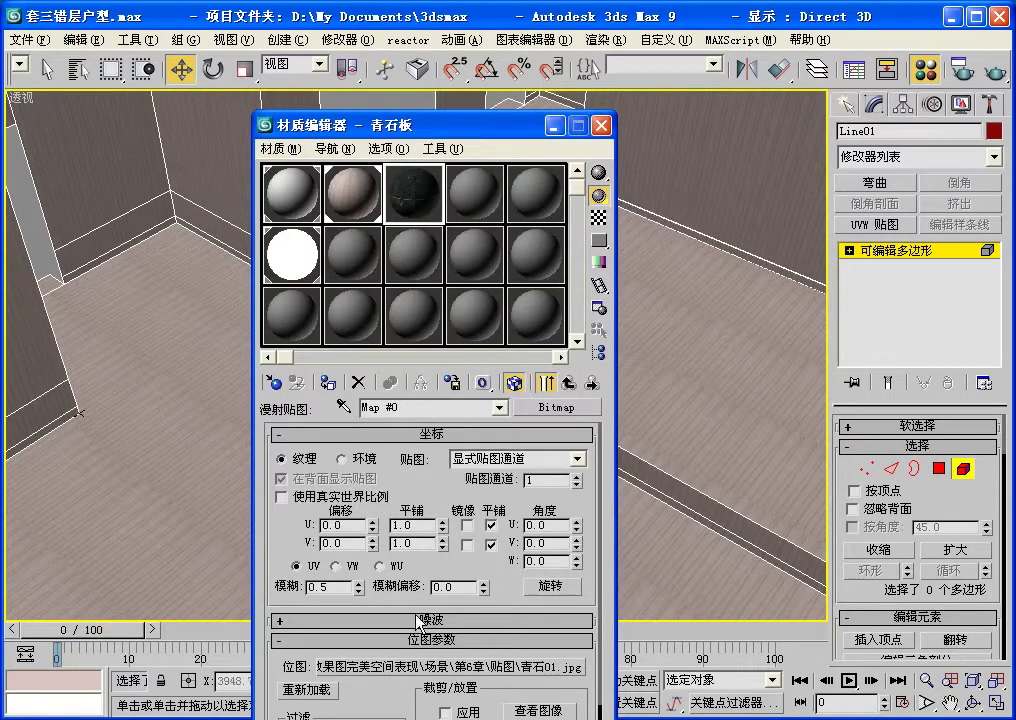
left_click(568, 383)
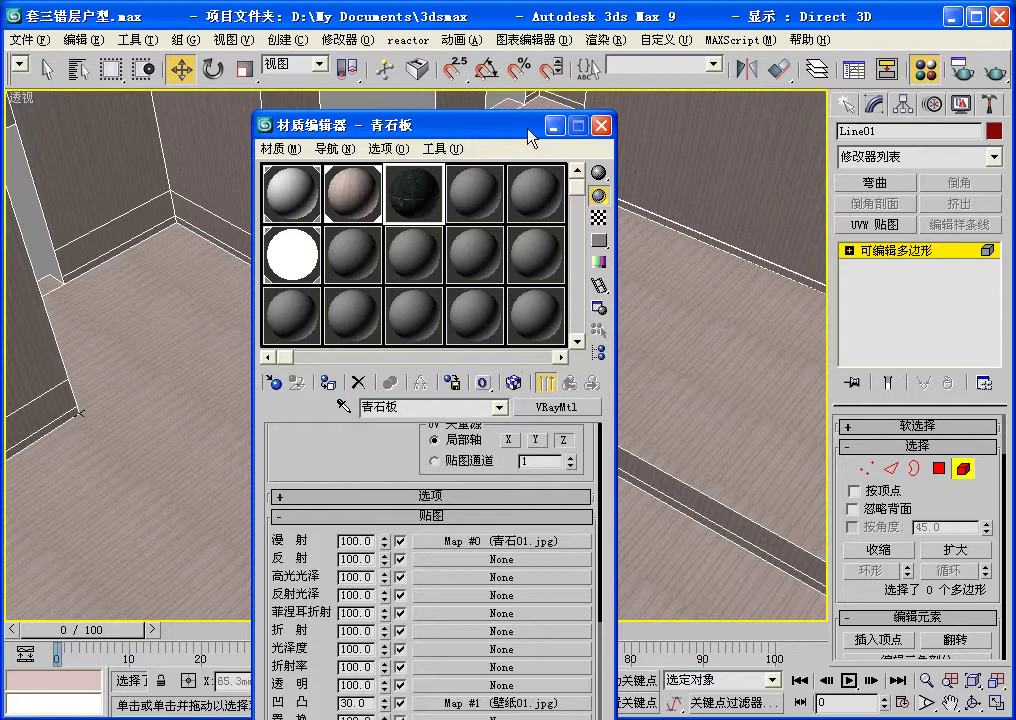
Step: Copy the 青石01.jpg diffuse map into the Bump slot at strength 30
left_click_drag(535, 126, 611, 0)
left_click_drag(613, 418, 617, 576)
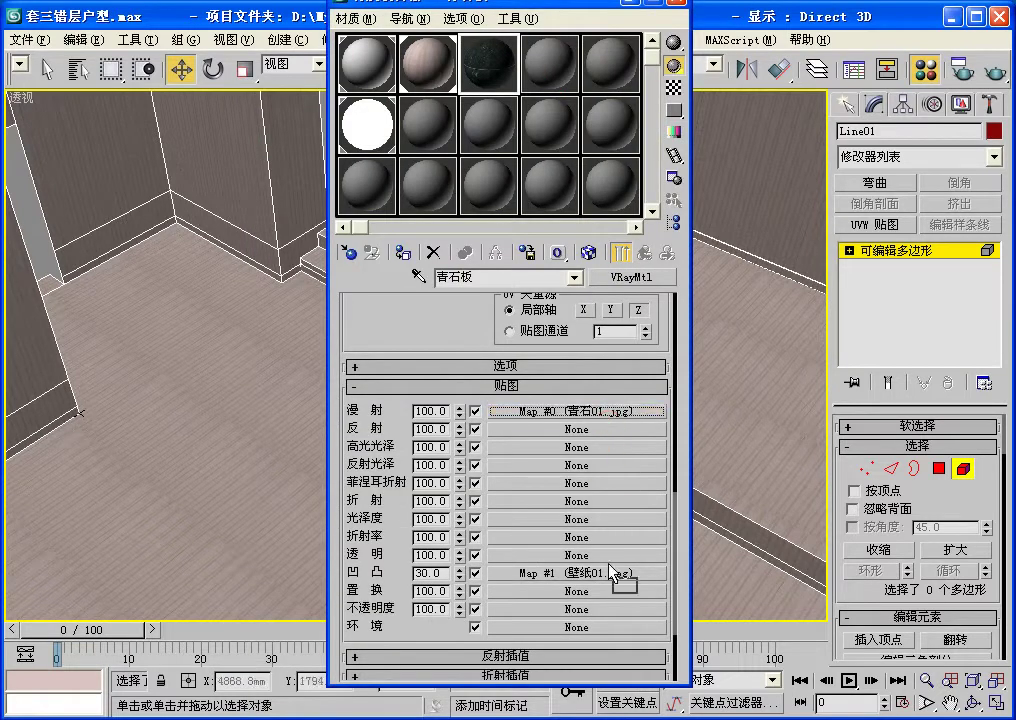
left_click(490, 405)
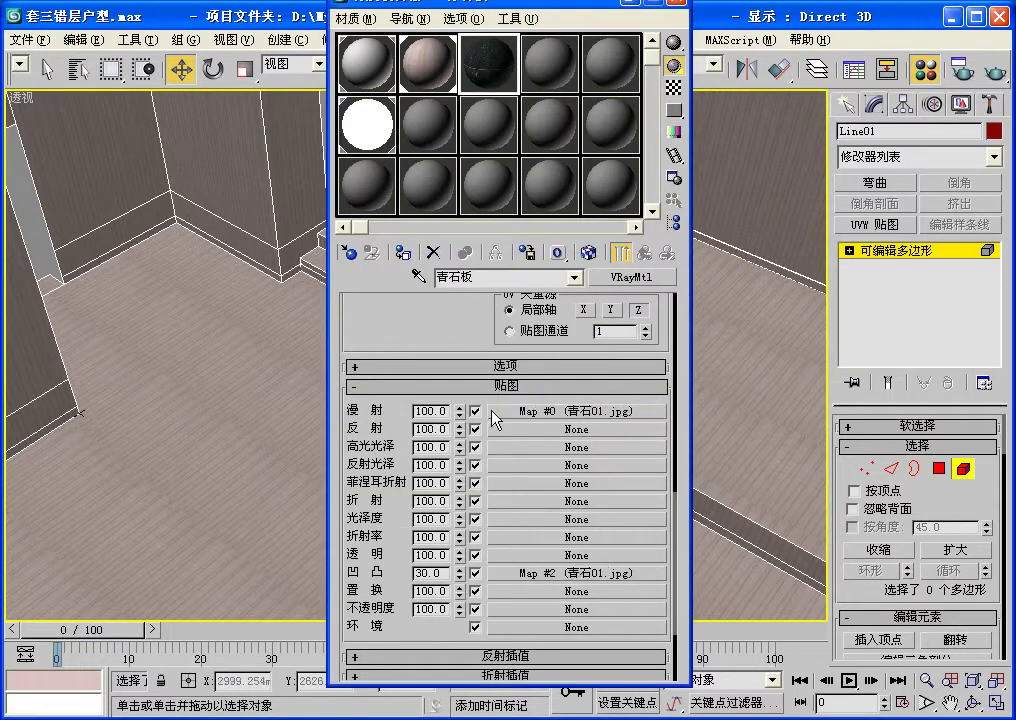
scroll(494, 594, "up", 5)
scroll(362, 580, "up", 2)
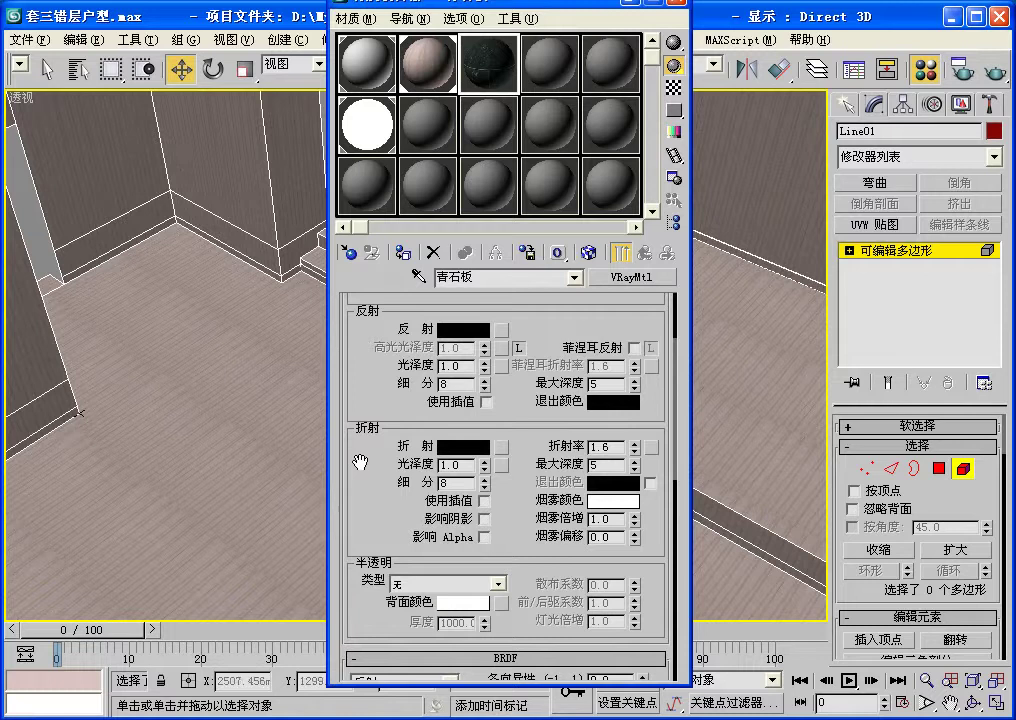
scroll(363, 465, "up", 2)
scroll(355, 491, "up", 2)
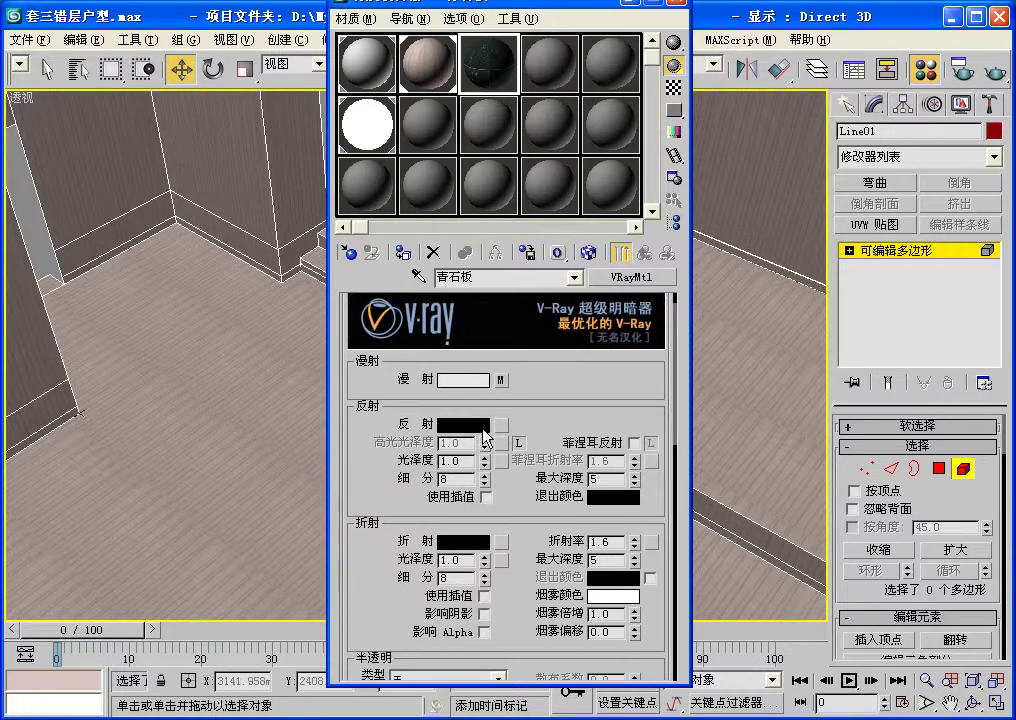
Step: Use a Fresnel Falloff reflection map with a pale blue (181,196,226) side colour
left_click(502, 427)
scroll(497, 470, "down", 3)
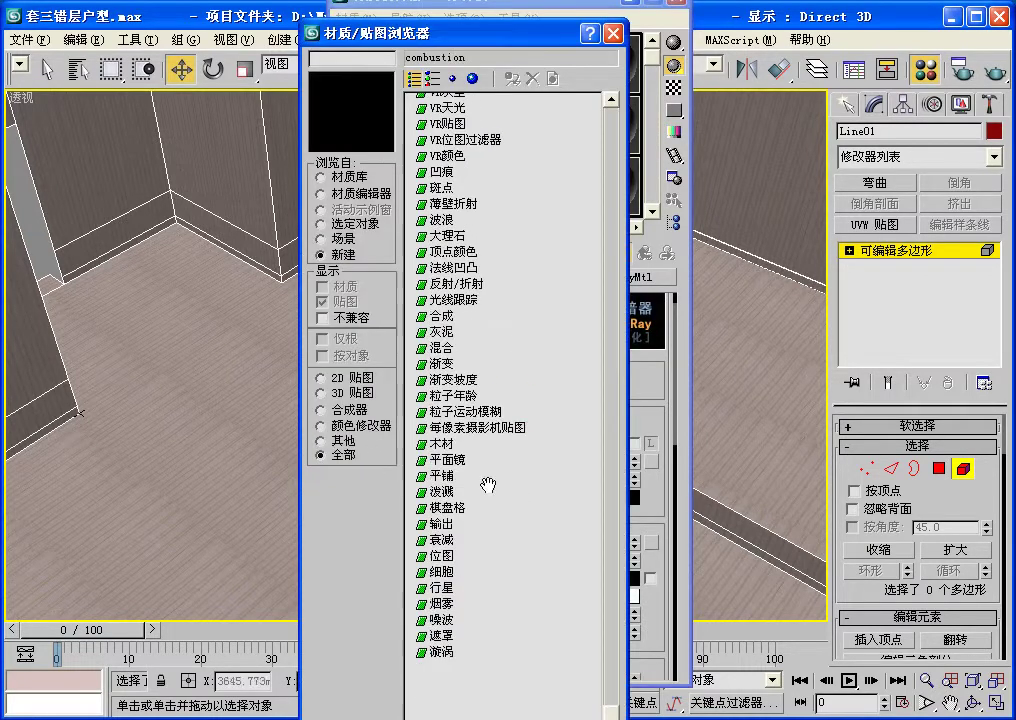
double_click(455, 541)
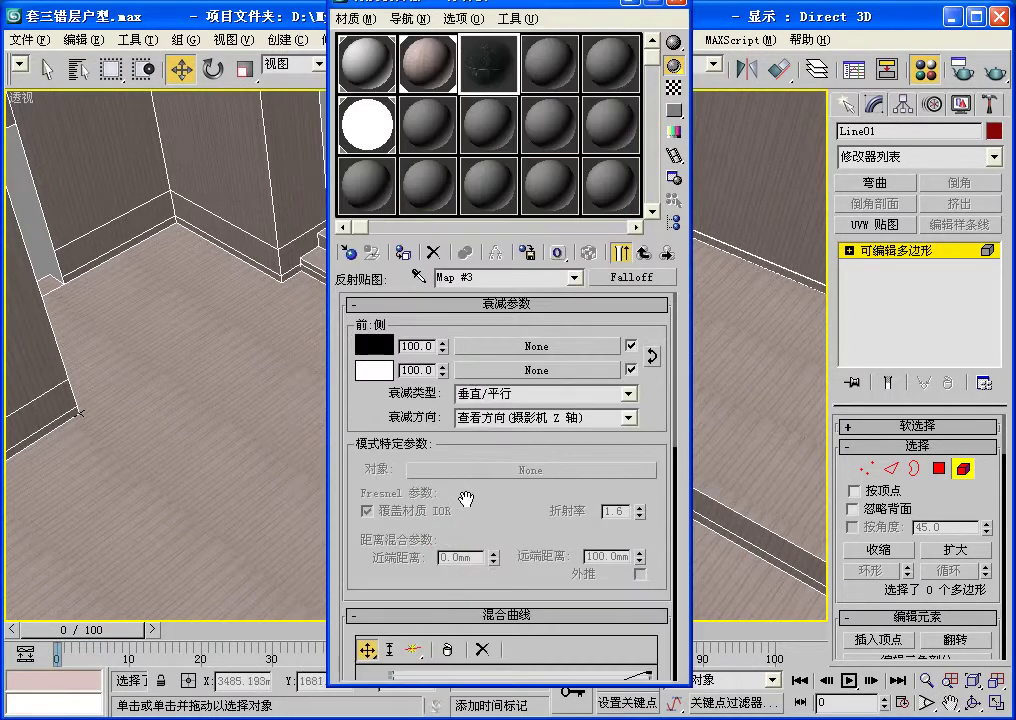
left_click(385, 368)
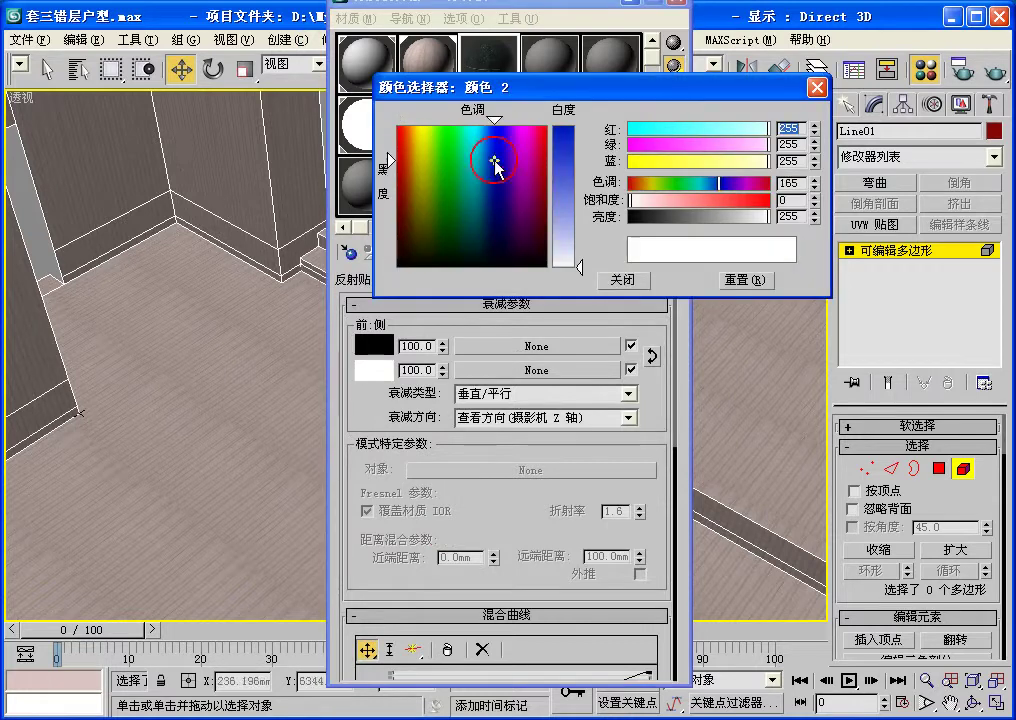
left_click_drag(580, 266, 580, 228)
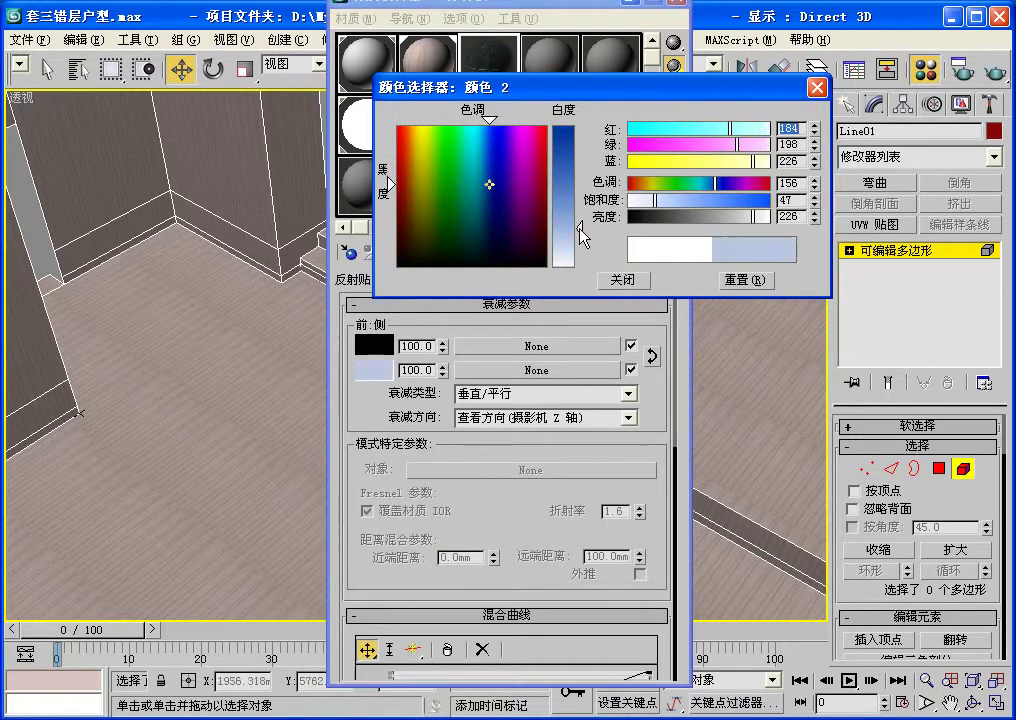
left_click(490, 185)
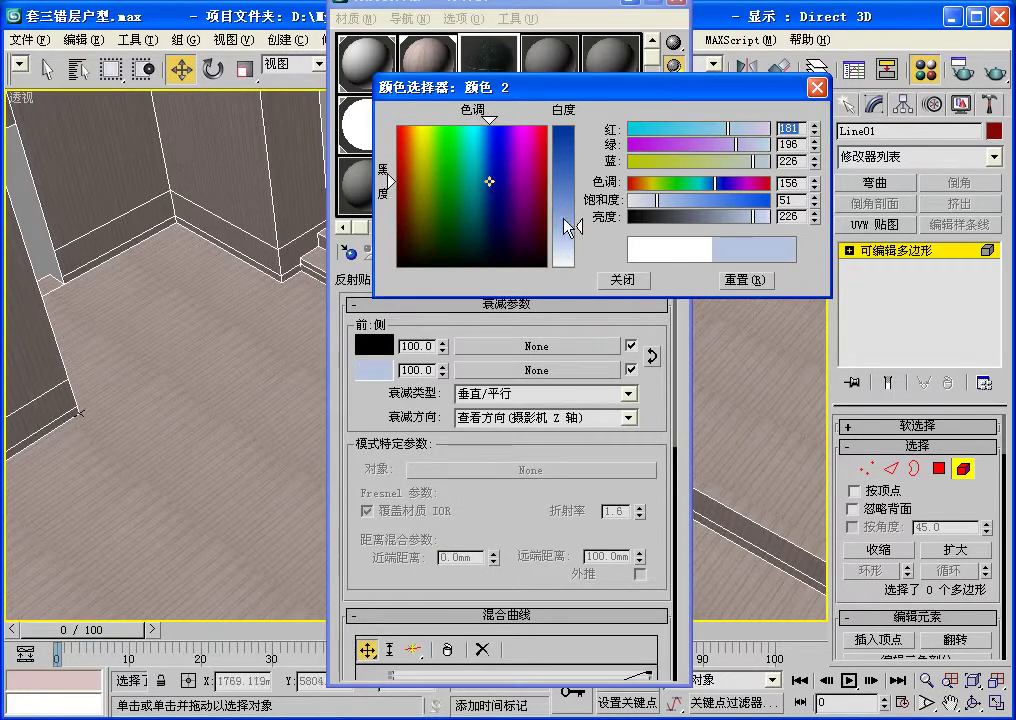
left_click_drag(581, 233, 581, 230)
left_click(631, 280)
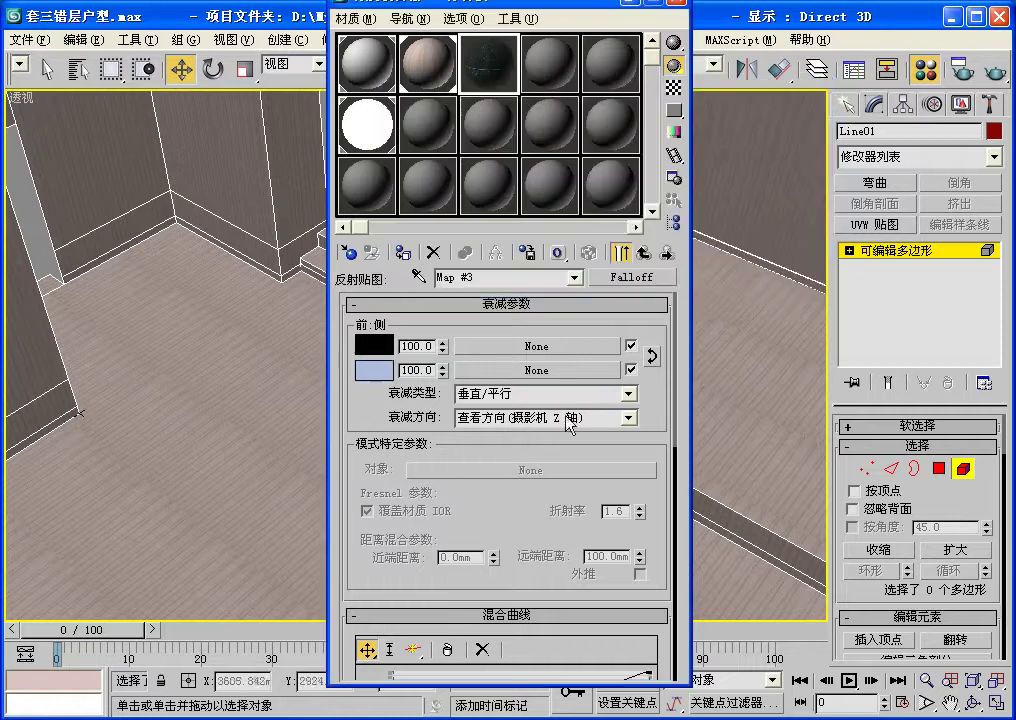
left_click(548, 396)
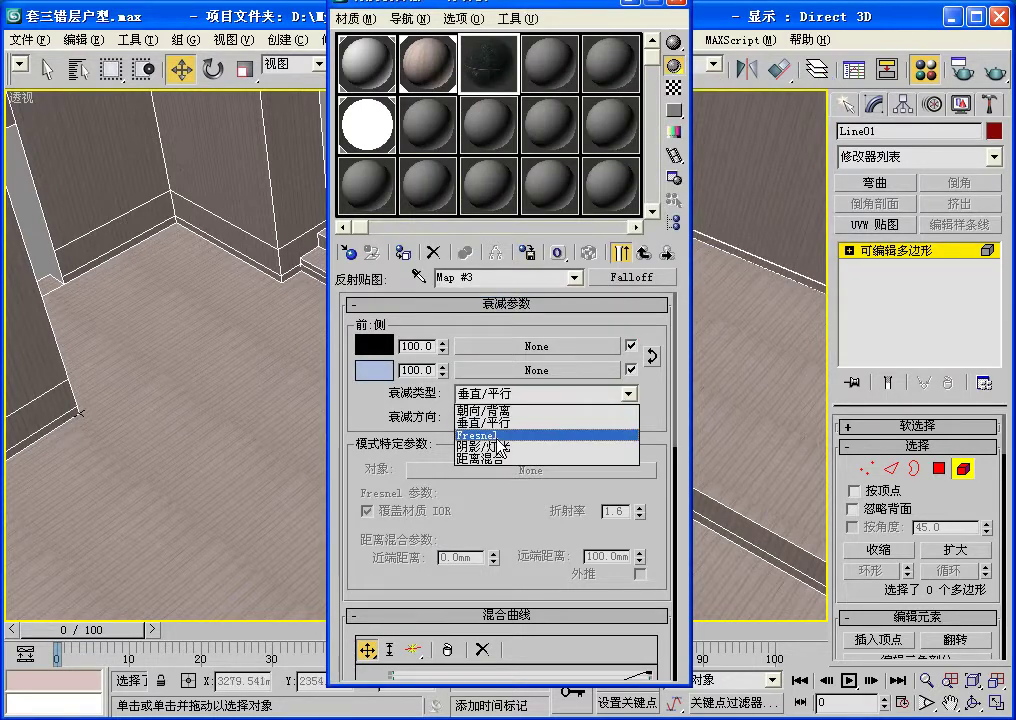
left_click(498, 436)
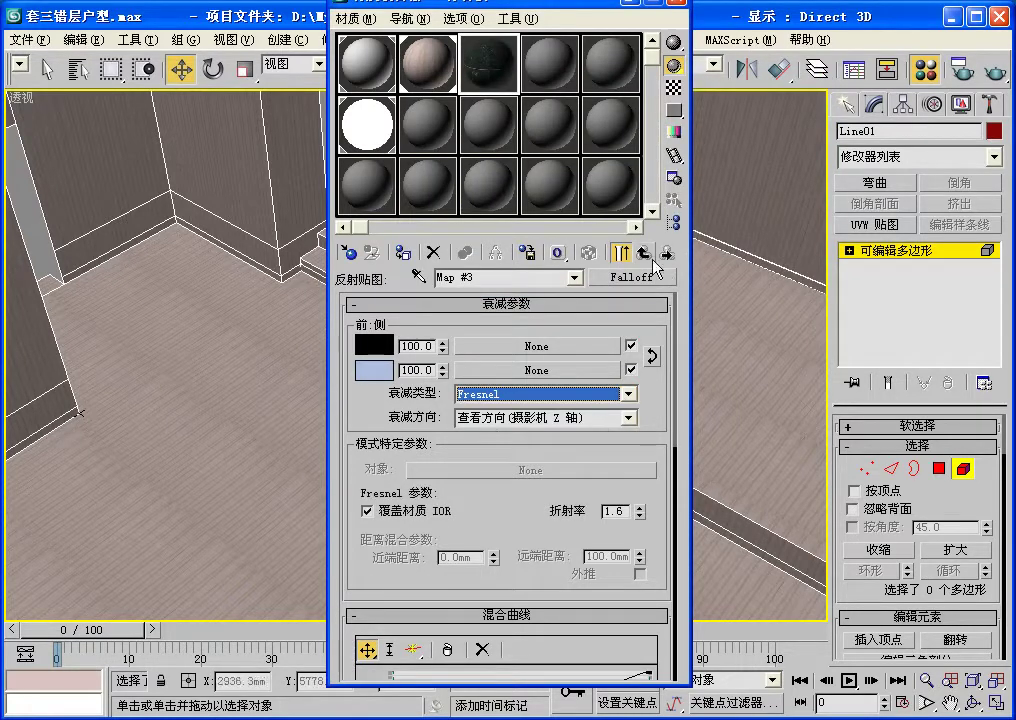
left_click(643, 258)
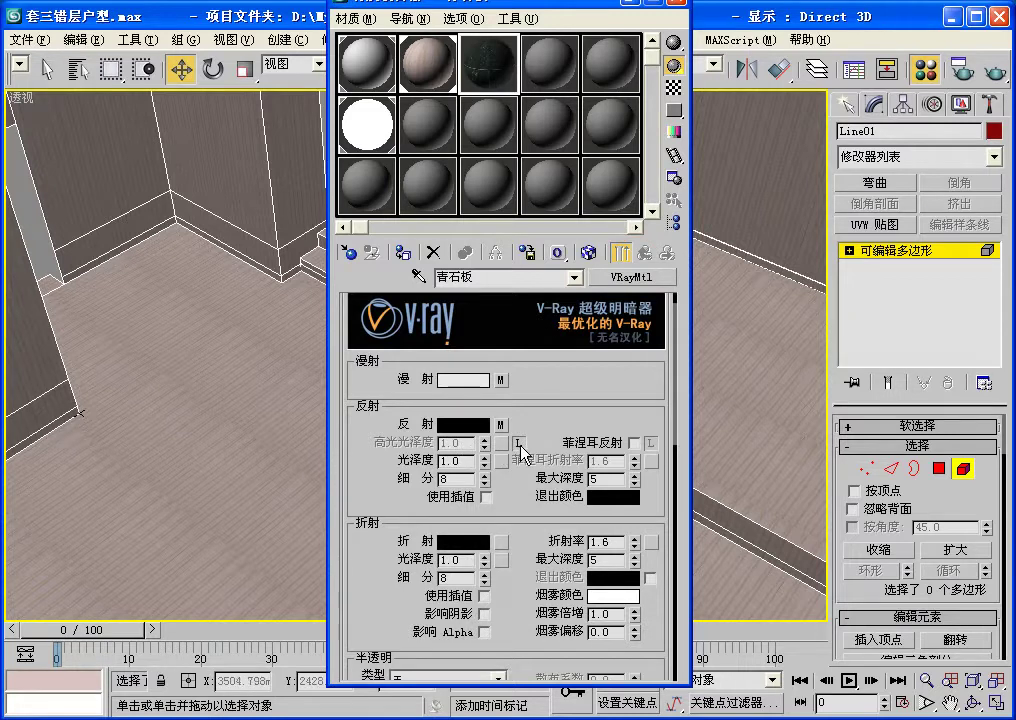
Step: Unlock and set both highlight and reflection glossiness of 青石板 to 0.85
left_click(518, 443)
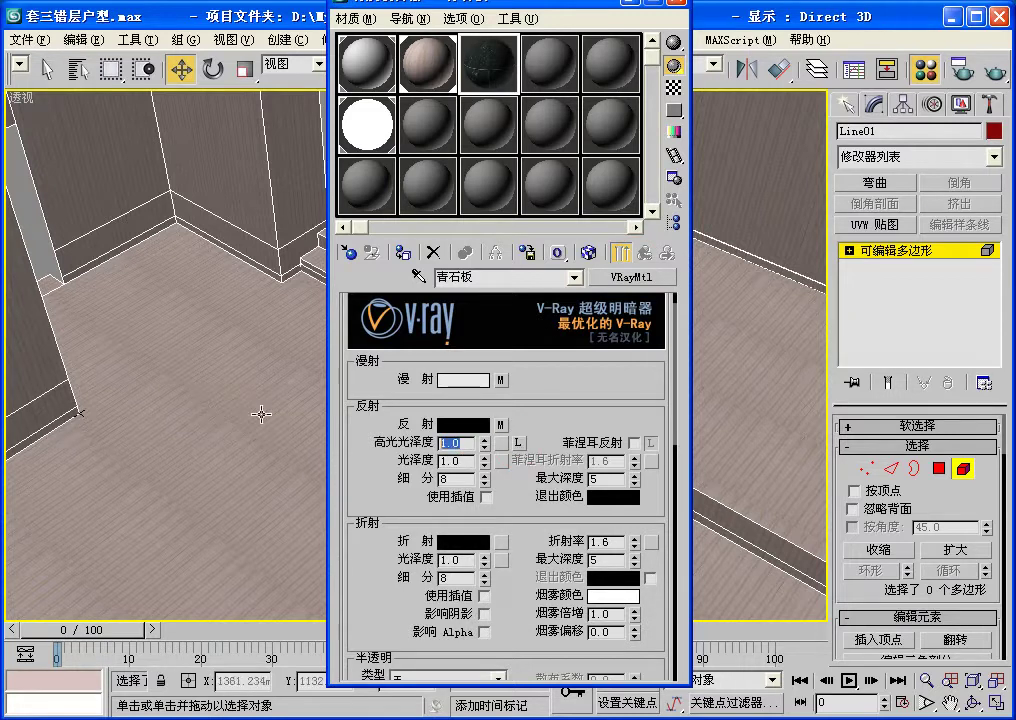
type("0.85")
double_click(464, 462)
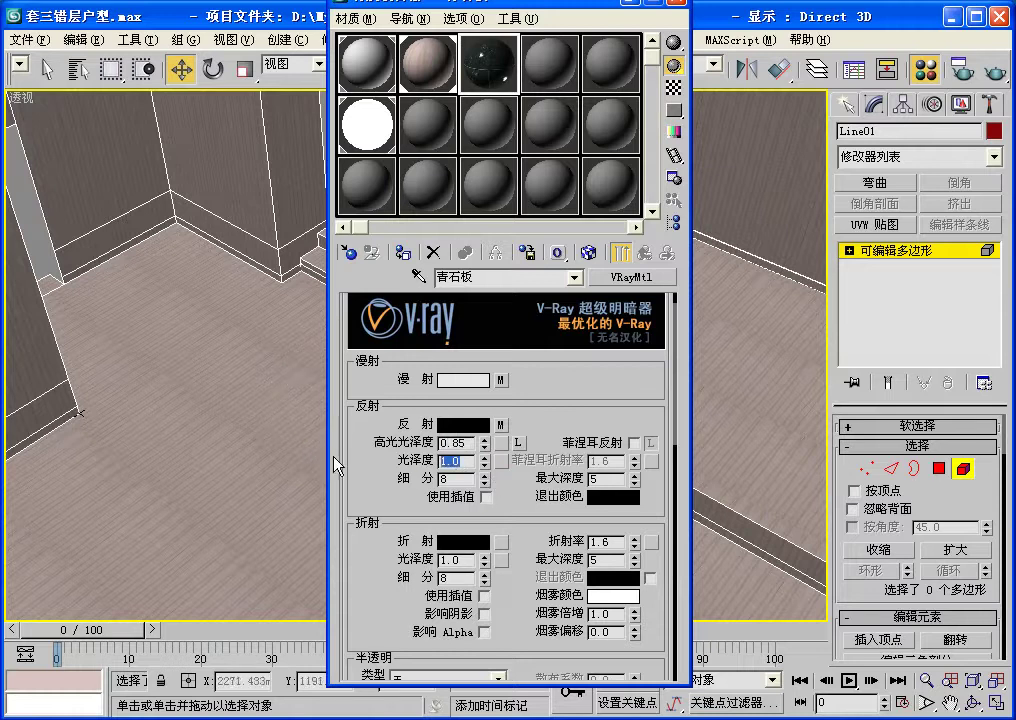
type("0.85")
key("Return")
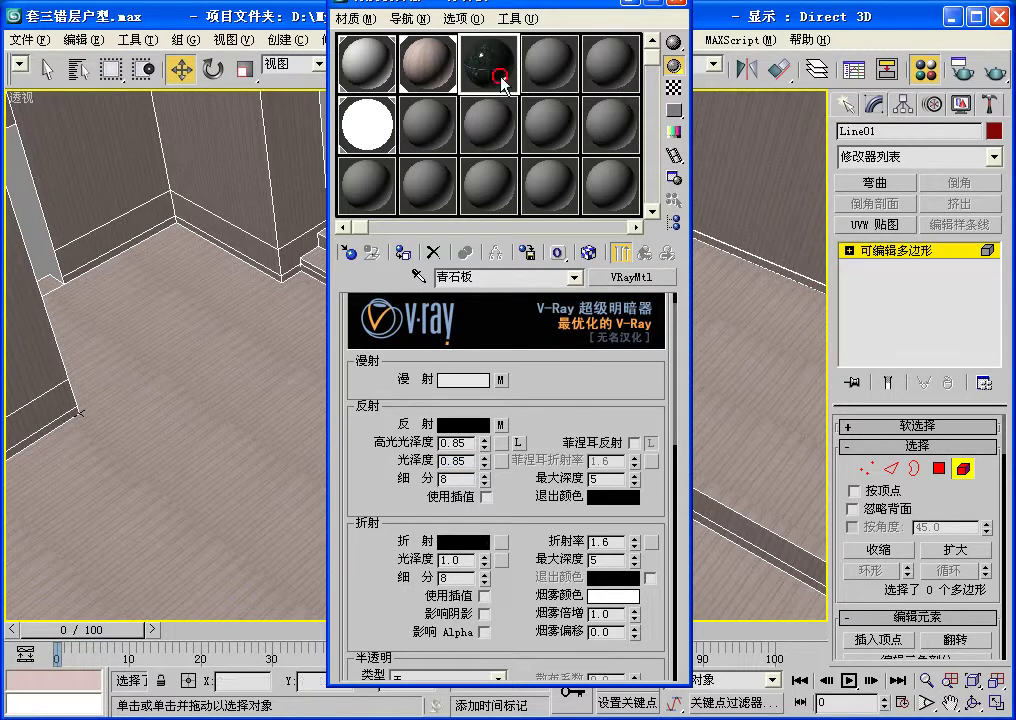
left_click_drag(537, 4, 470, 400)
scroll(528, 230, "down", 5)
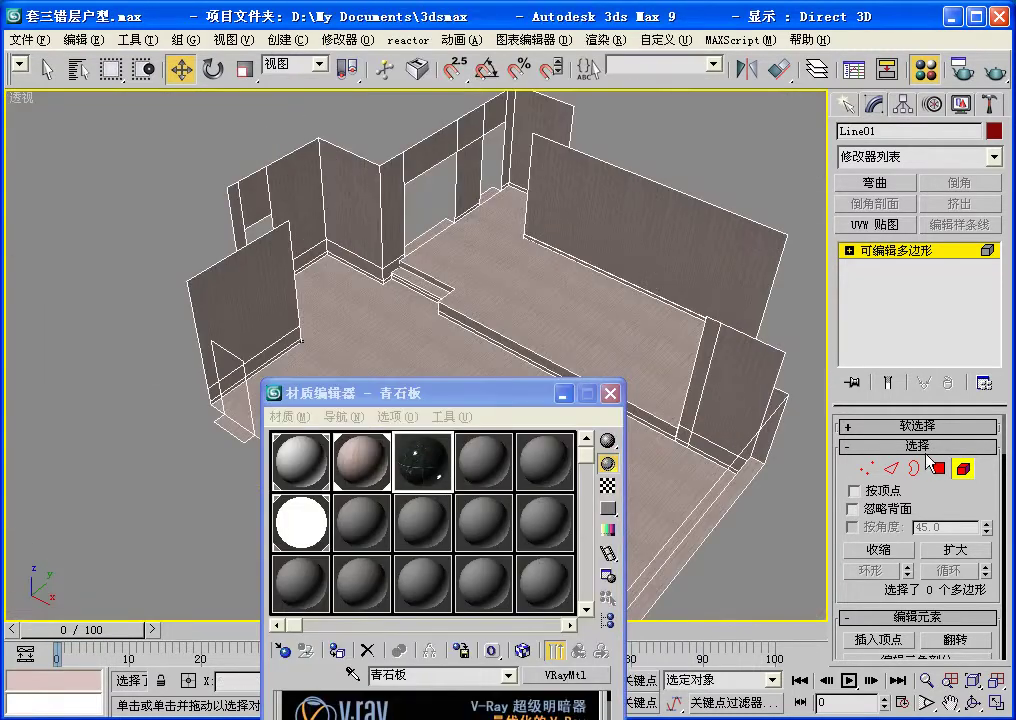